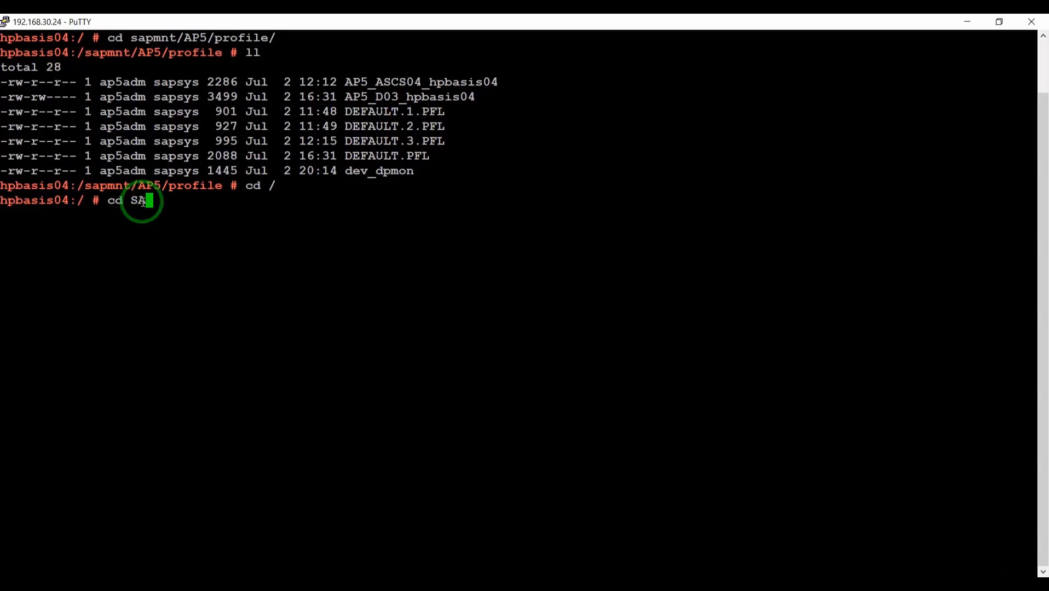
- Return to /sapmnt/AP5/profile and list it with ll, showing ASCS04, D03 and DEFAULT profiles
{"action": "key", "text": "BackSpace"}
{"action": "key", "text": "BackSpace"}
{"action": "key", "text": "Caps_Lock"}
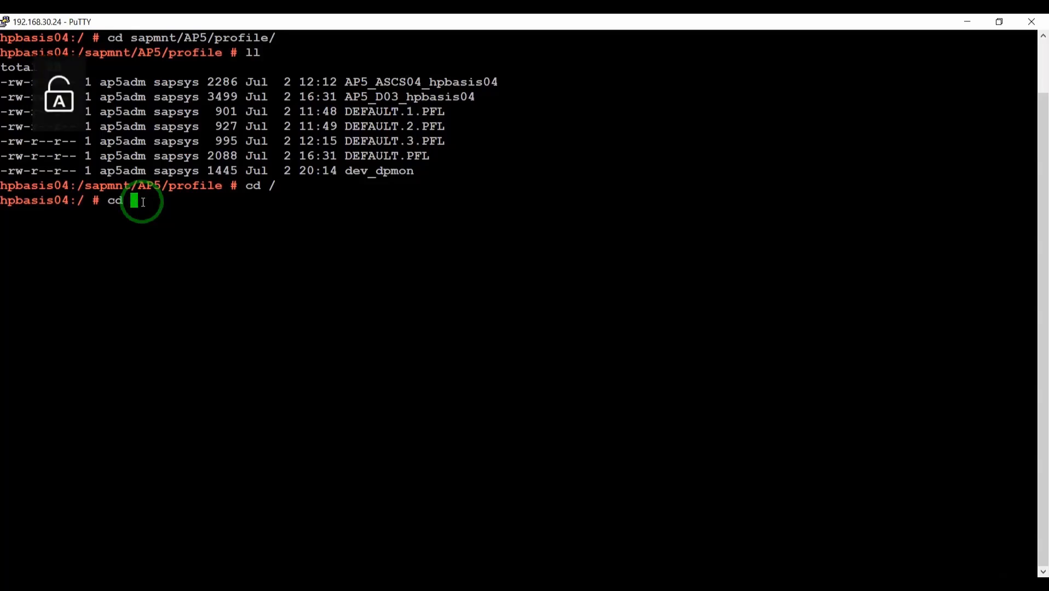
{"action": "type", "text": "sapc"}
{"action": "key", "text": "BackSpace"}
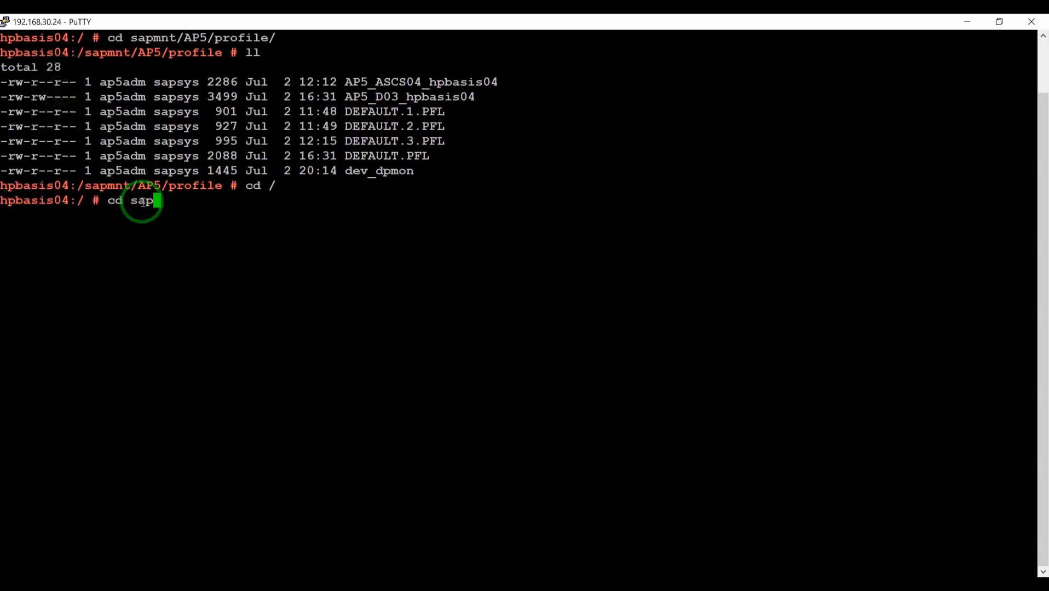
{"action": "type", "text": "mnt/ap"}
{"action": "key", "text": "Caps_Lock"}
{"action": "type", "text": "A"}
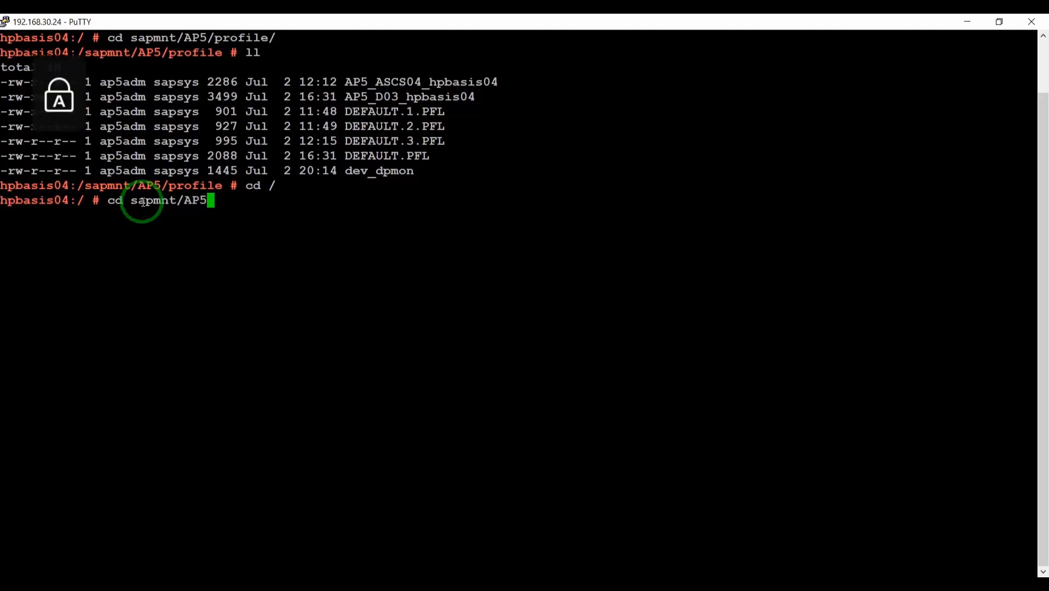
{"action": "type", "text": "P5"}
{"action": "key", "text": "Caps_Lock"}
{"action": "type", "text": "/pr"}
{"action": "key", "text": "Tab"}
{"action": "key", "text": "Return"}
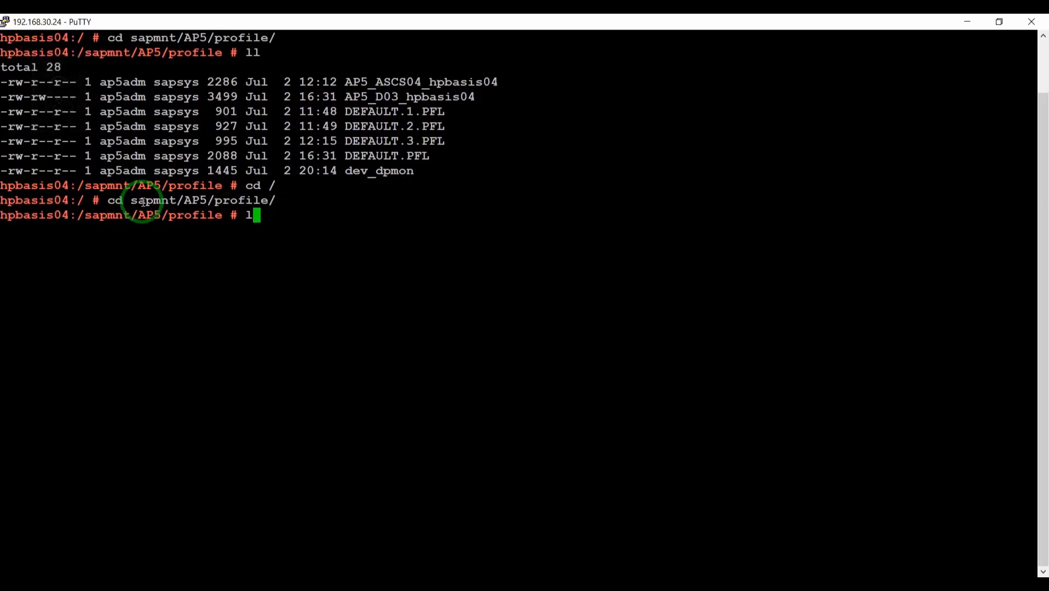
{"action": "type", "text": "ll"}
{"action": "key", "text": "Return"}
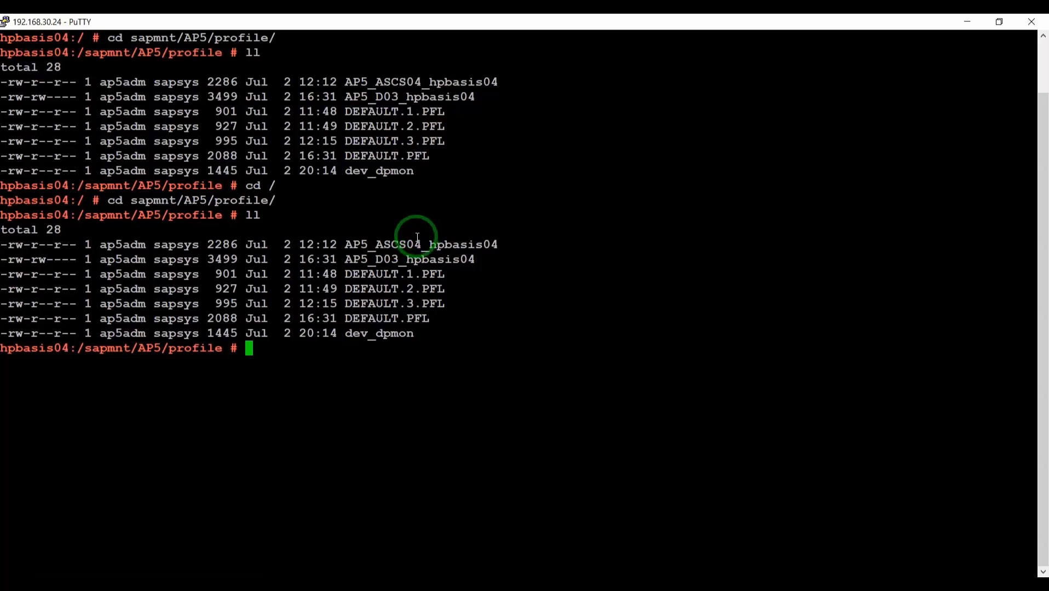
{"action": "left_click", "coordinate": [658, 22]}
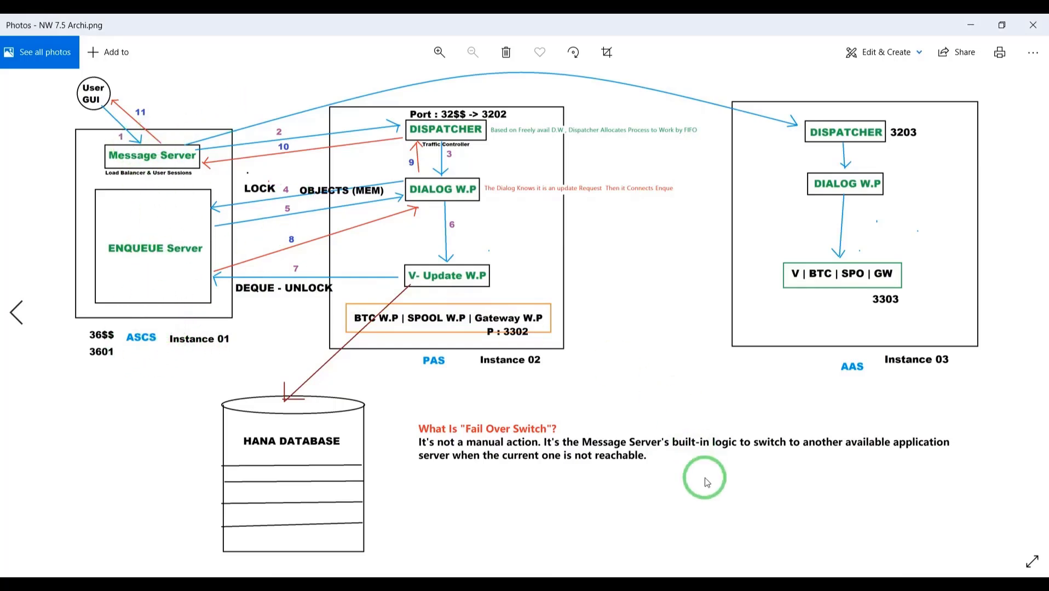
{"action": "mouse_move", "coordinate": [659, 583]}
{"action": "left_click", "coordinate": [657, 546]}
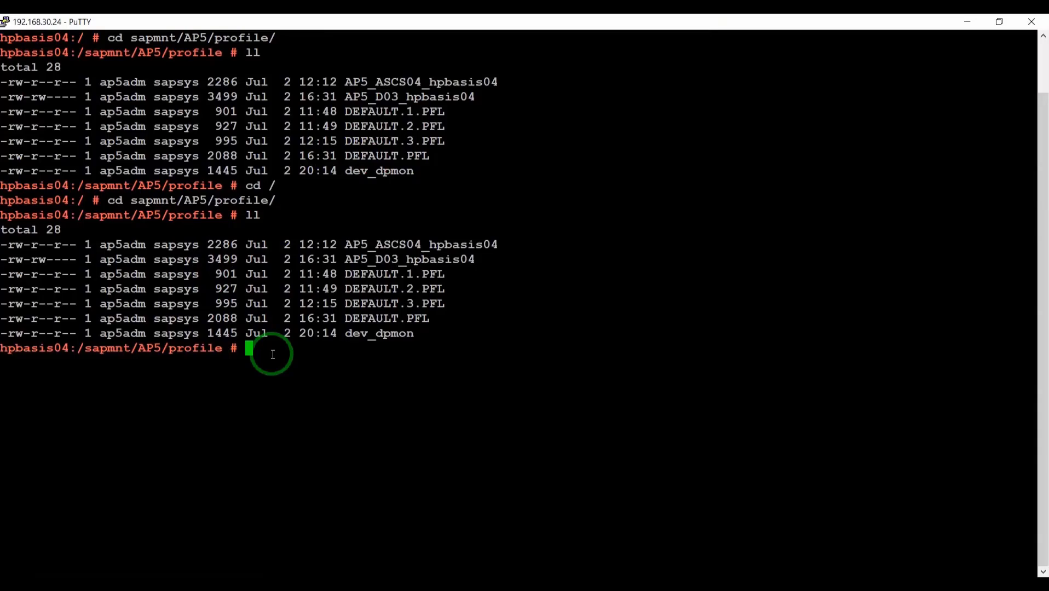
- Change into the /softwares/SWPM_Linux folder
{"action": "type", "text": "cd /"}
{"action": "key", "text": "Return"}
{"action": "type", "text": "cd softwares/"}
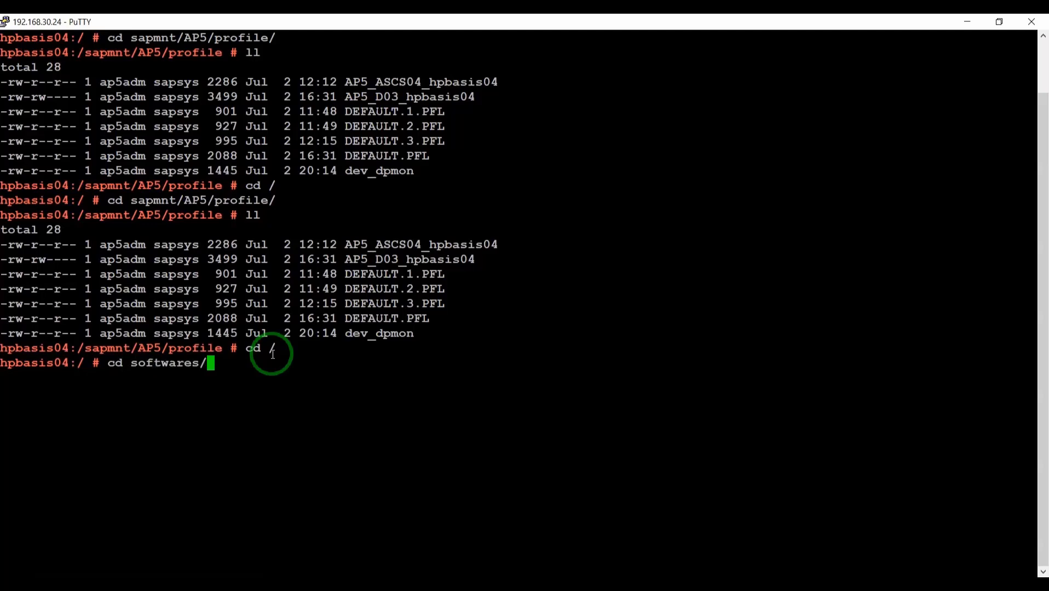
{"action": "key", "text": "Return"}
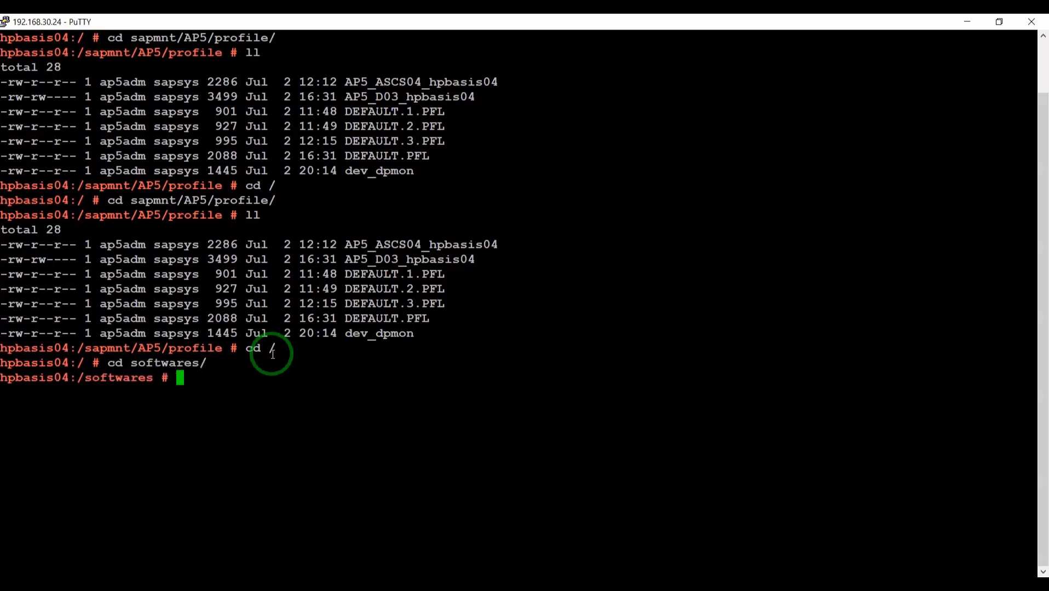
{"action": "type", "text": "cd"}
{"action": "key", "text": "Caps_Lock"}
{"action": "type", "text": "SW"}
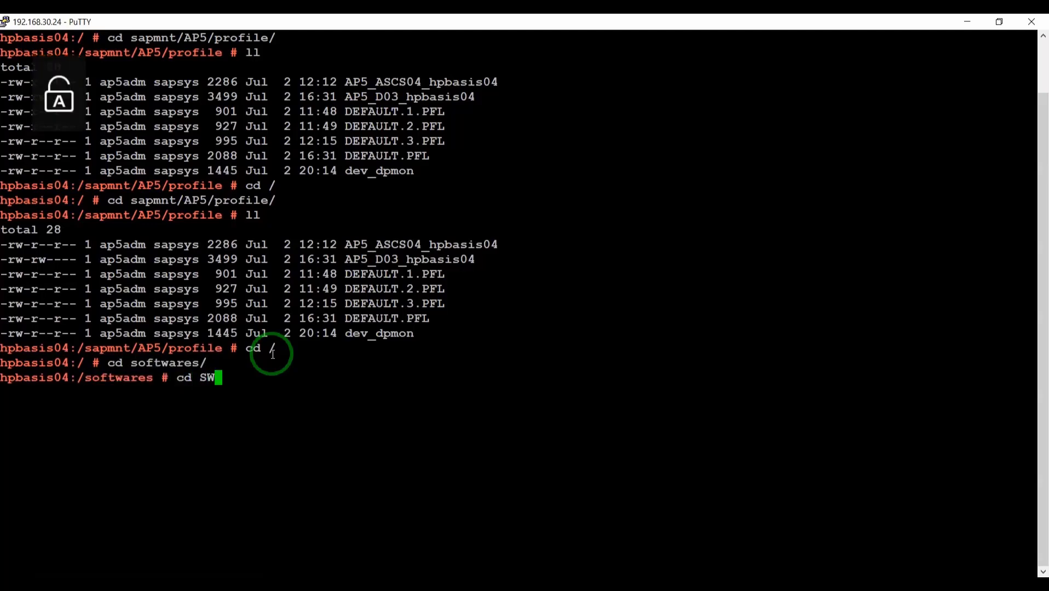
{"action": "key", "text": "Tab"}
{"action": "key", "text": "Return"}
- Run ./sapinst and copy the https GUI address it prints
{"action": "type", "text": "./"}
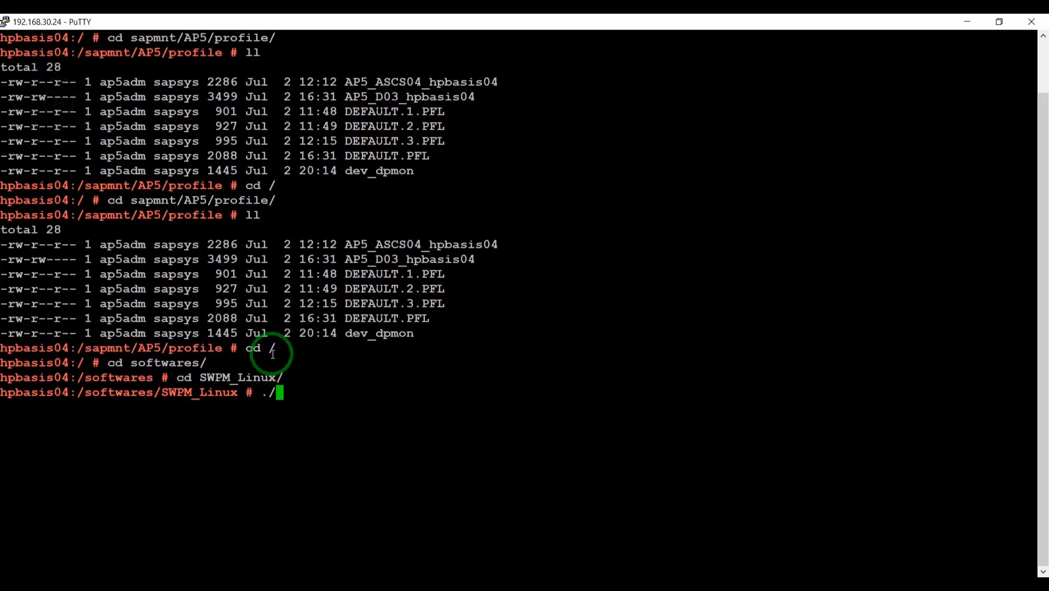
{"action": "type", "text": "sapinst"}
{"action": "key", "text": "Return"}
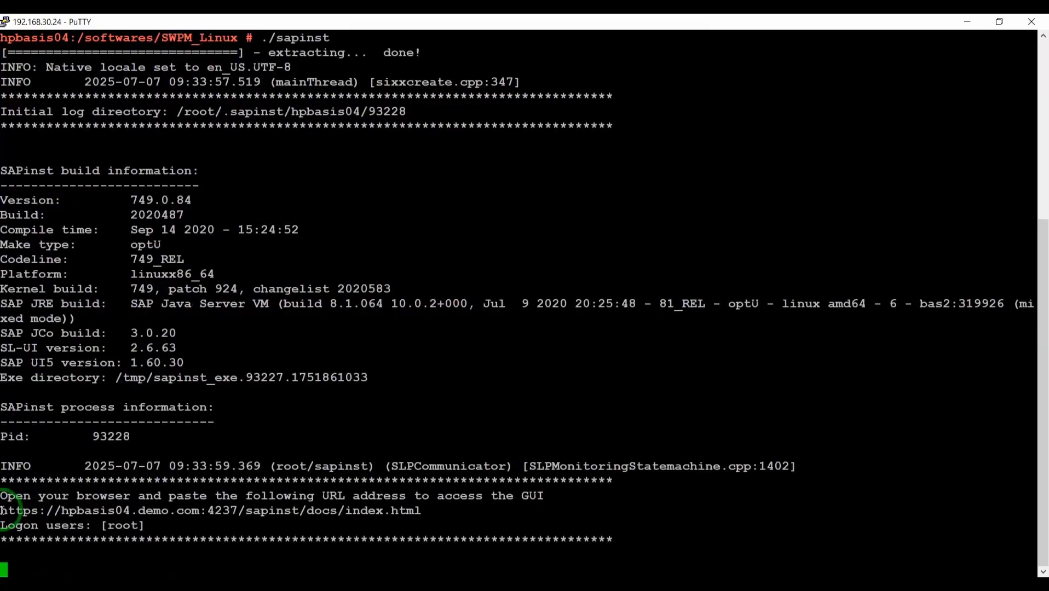
{"action": "left_click_drag", "start_coordinate": [3, 512], "coordinate": [422, 512]}
{"action": "key", "text": "ctrl+c"}
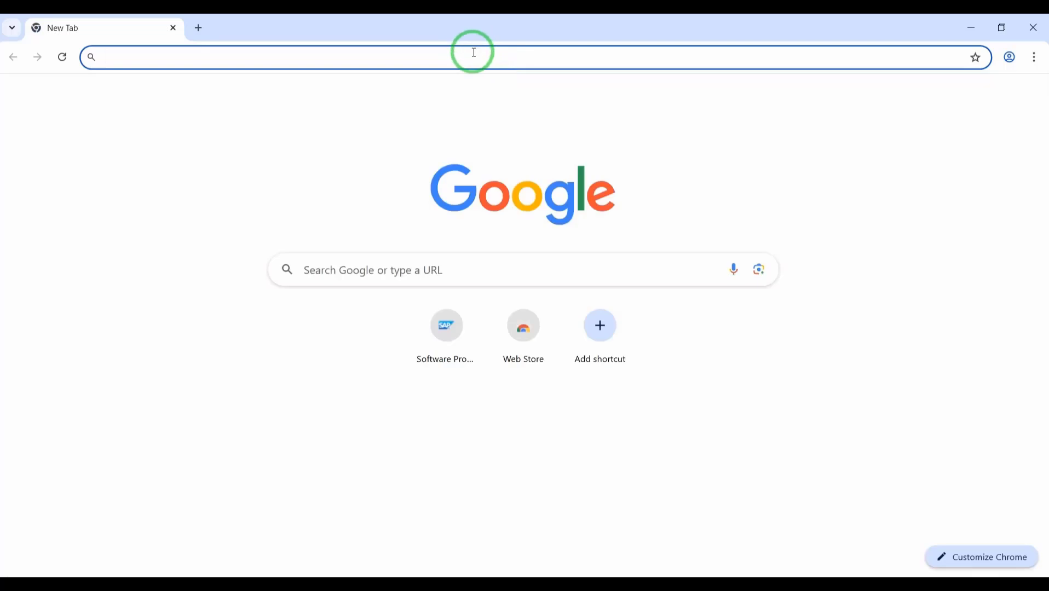
- Paste the sapinst address into Chrome and sign in as root with the account password
{"action": "right_click", "coordinate": [476, 57]}
{"action": "left_click", "coordinate": [524, 191]}
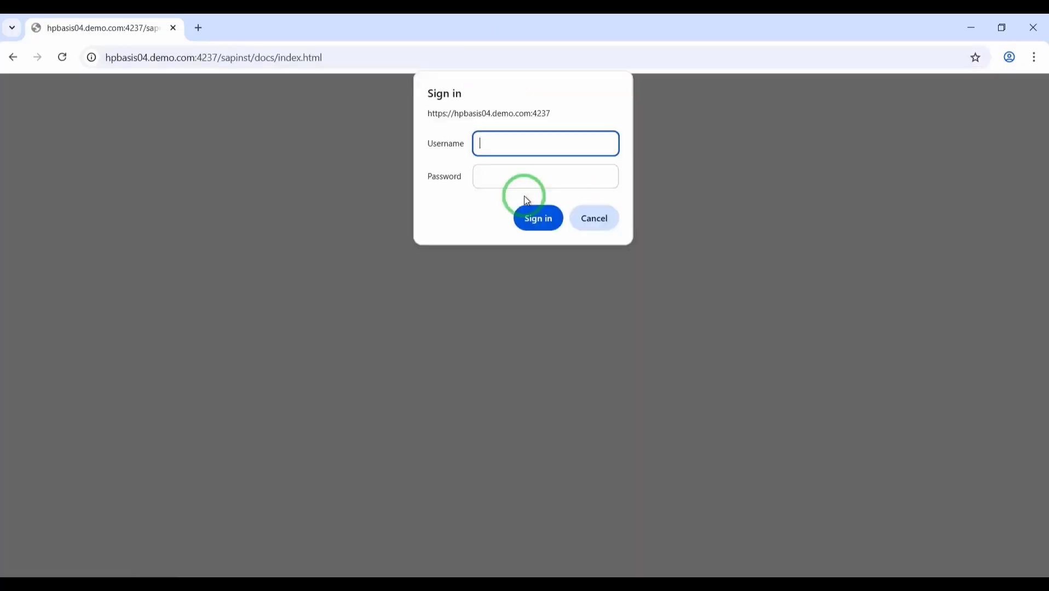
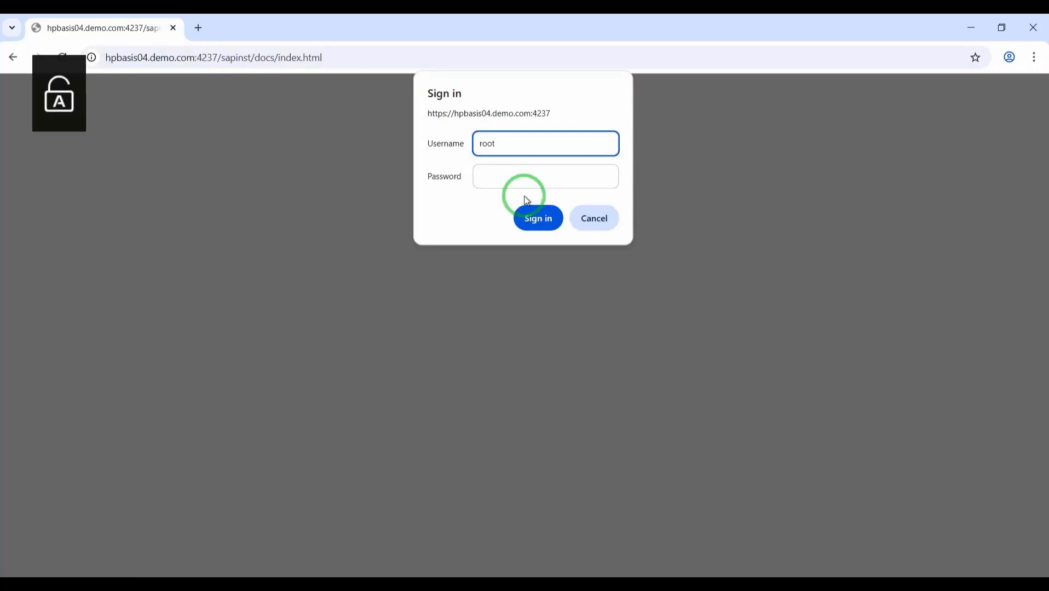
{"action": "key", "text": "Tab"}
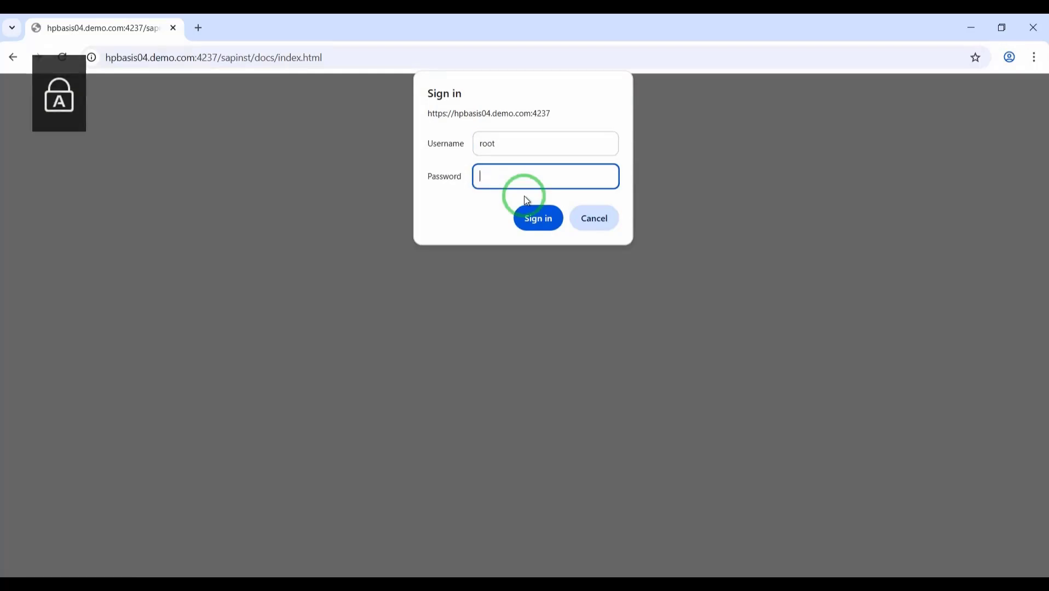
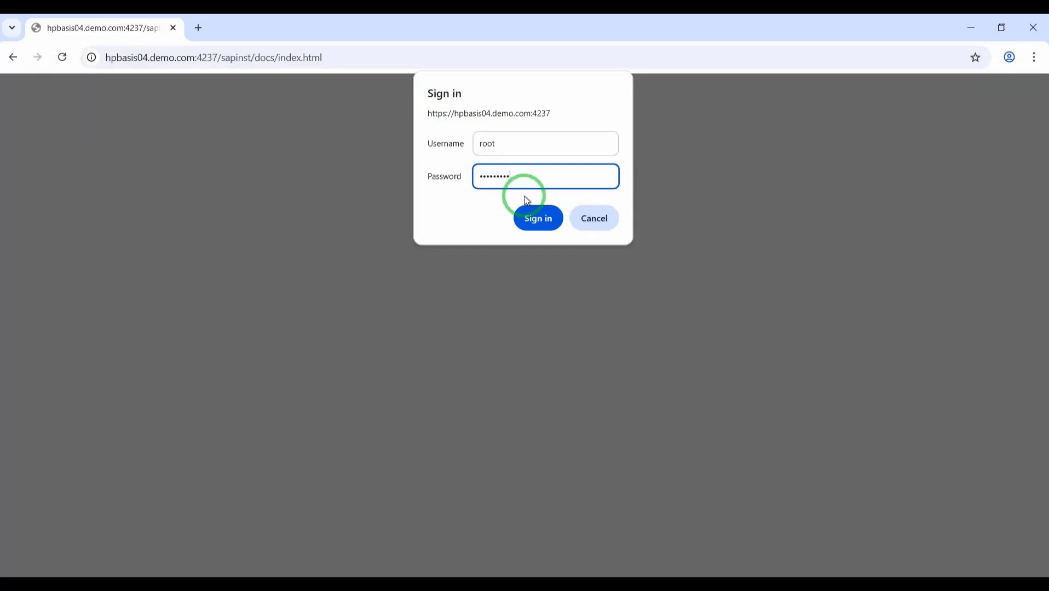
{"action": "key", "text": "Return"}
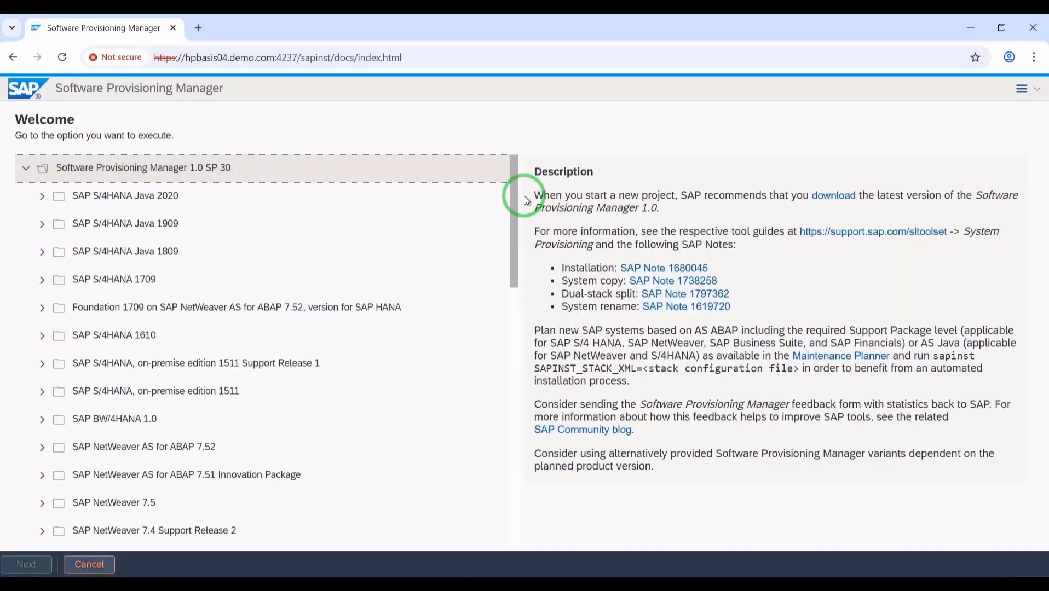
- Choose SAP NetWeaver 7.5 > SAP HANA Database > Installation > Additional Application Server Instance and start it
{"action": "left_click", "coordinate": [38, 502]}
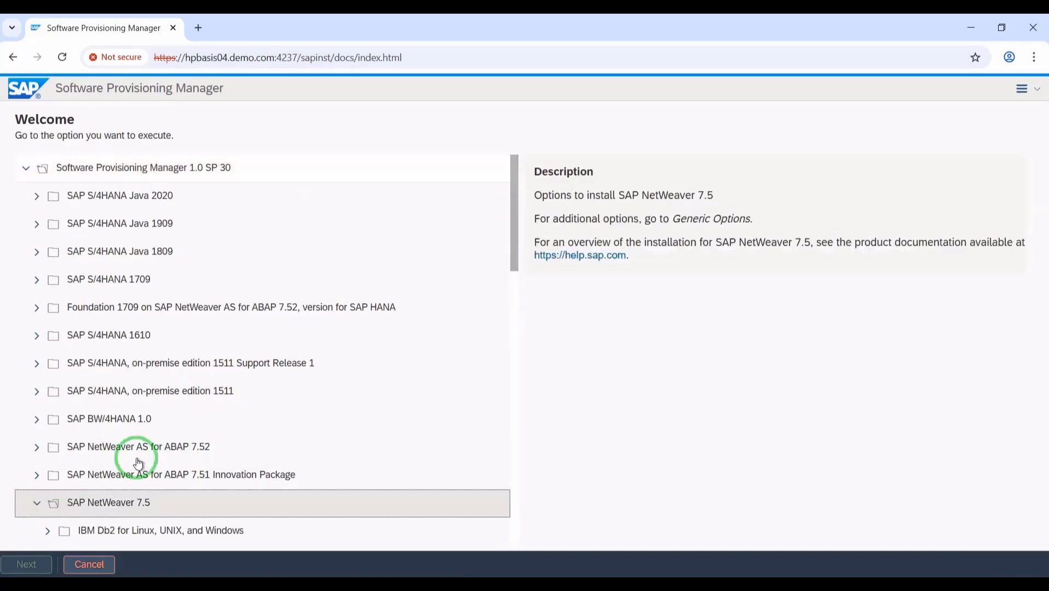
{"action": "scroll", "coordinate": [333, 367], "scroll_direction": "down", "scroll_amount": 3}
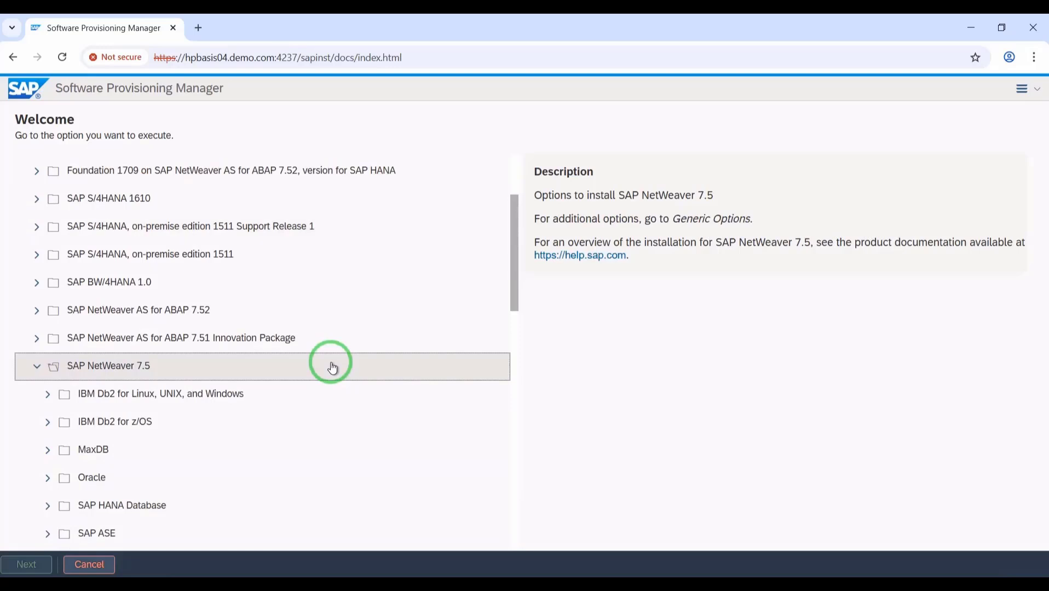
{"action": "scroll", "coordinate": [332, 367], "scroll_direction": "down", "scroll_amount": 2}
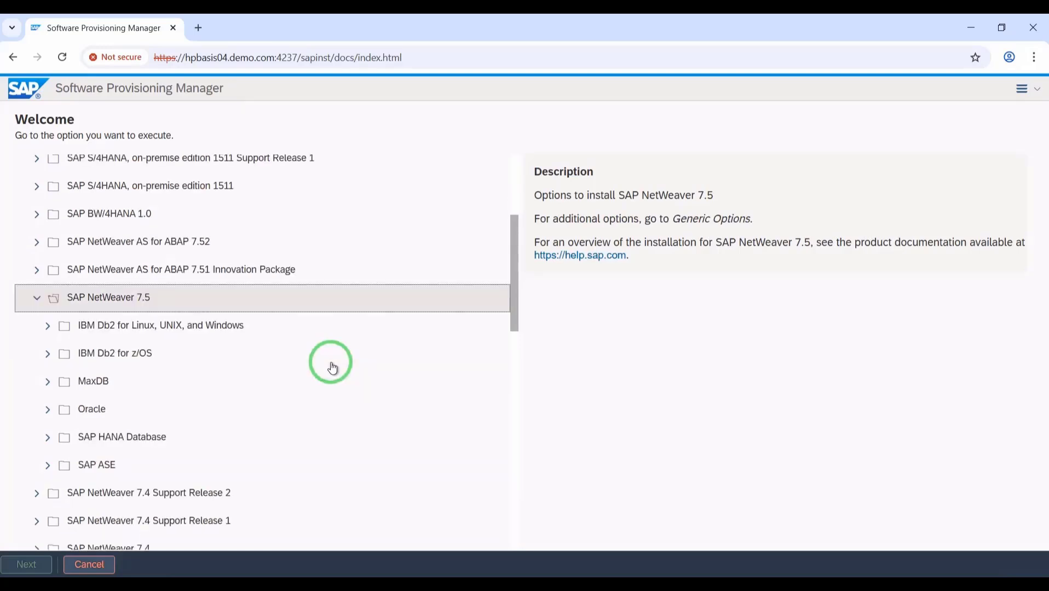
{"action": "left_click", "coordinate": [43, 442]}
{"action": "scroll", "coordinate": [192, 407], "scroll_direction": "down", "scroll_amount": 2}
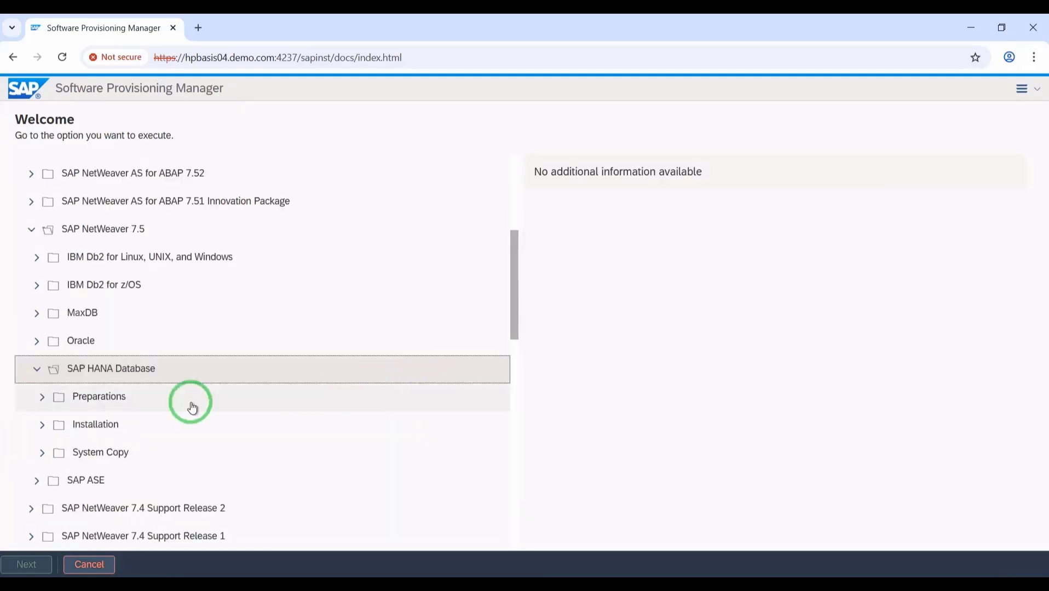
{"action": "left_click", "coordinate": [33, 427]}
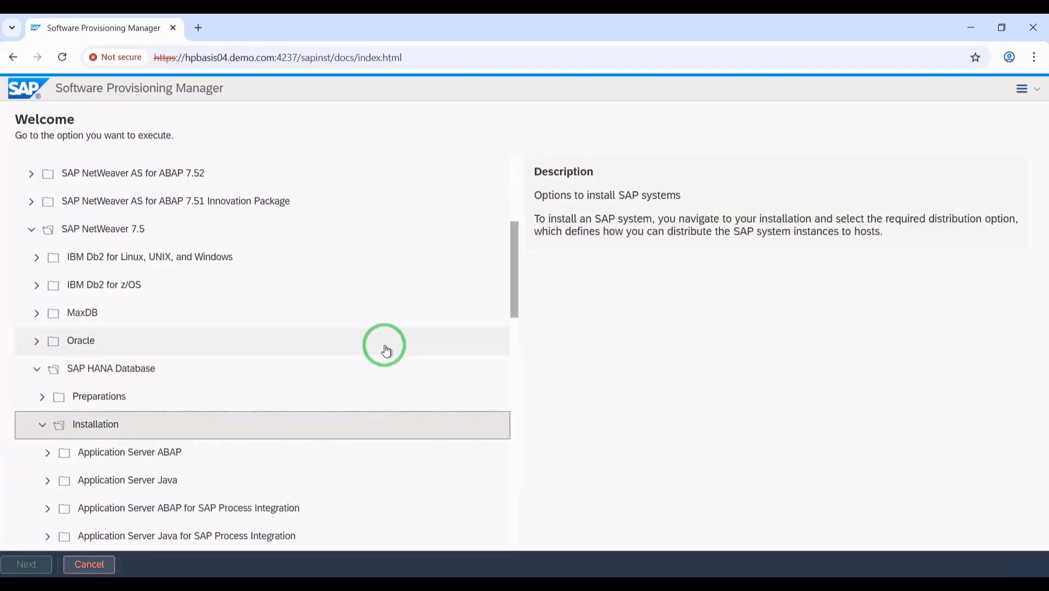
{"action": "scroll", "coordinate": [400, 362], "scroll_direction": "down", "scroll_amount": 6}
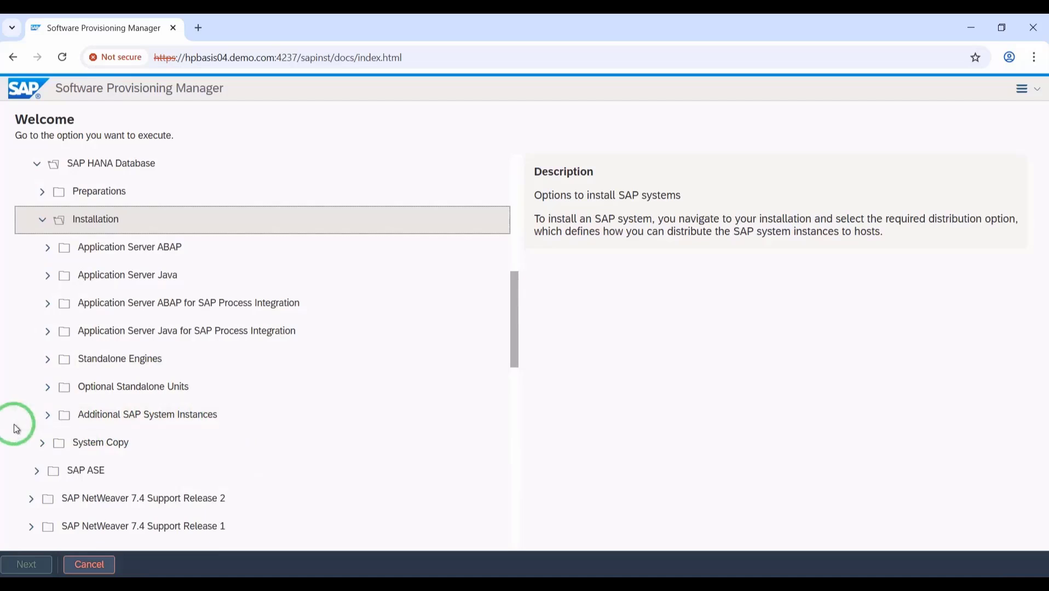
{"action": "left_click", "coordinate": [46, 419]}
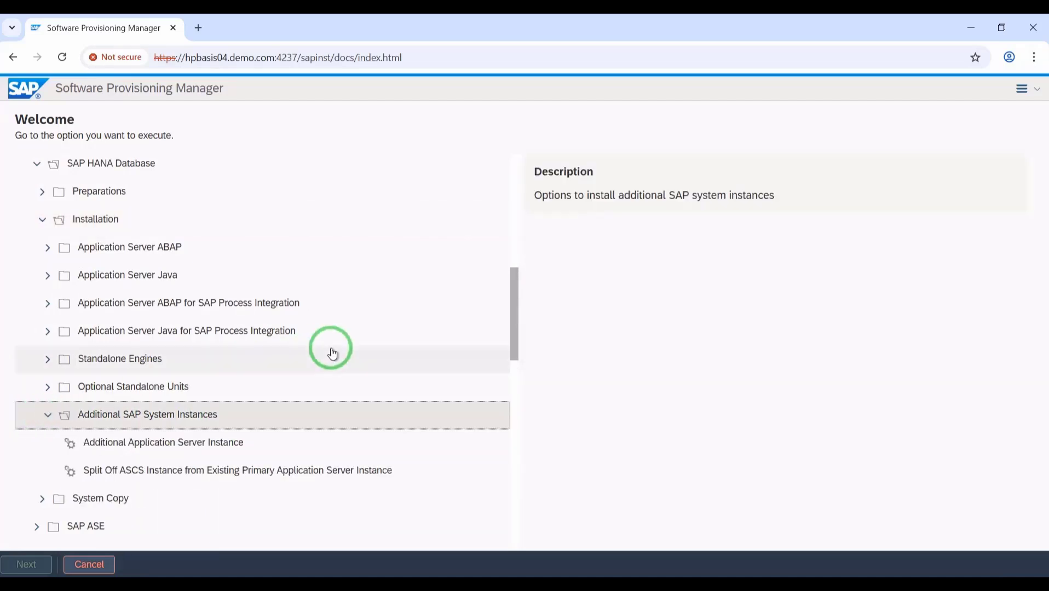
{"action": "left_click", "coordinate": [154, 454]}
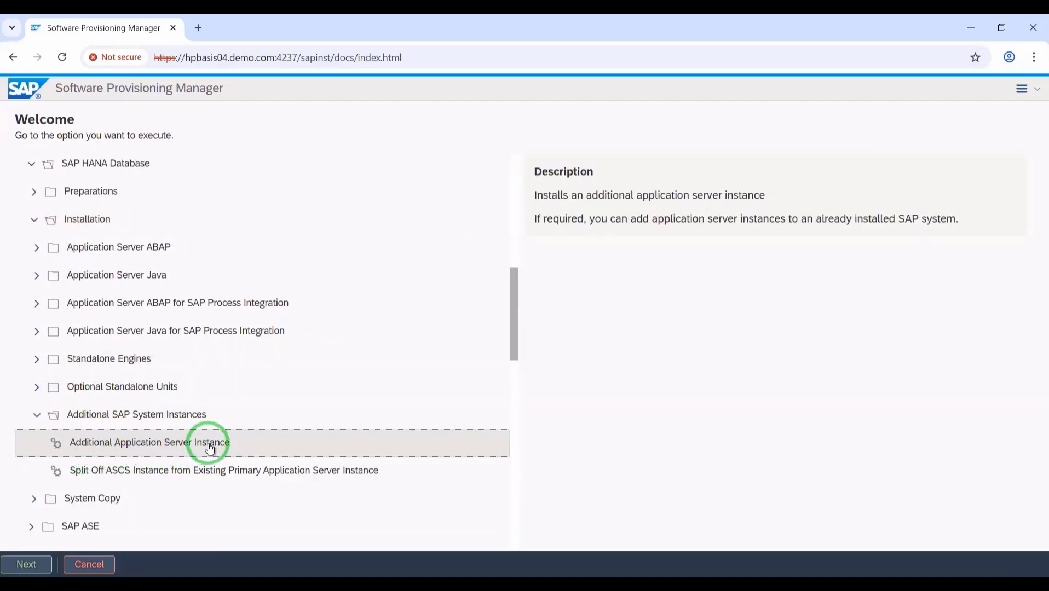
{"action": "left_click", "coordinate": [27, 564]}
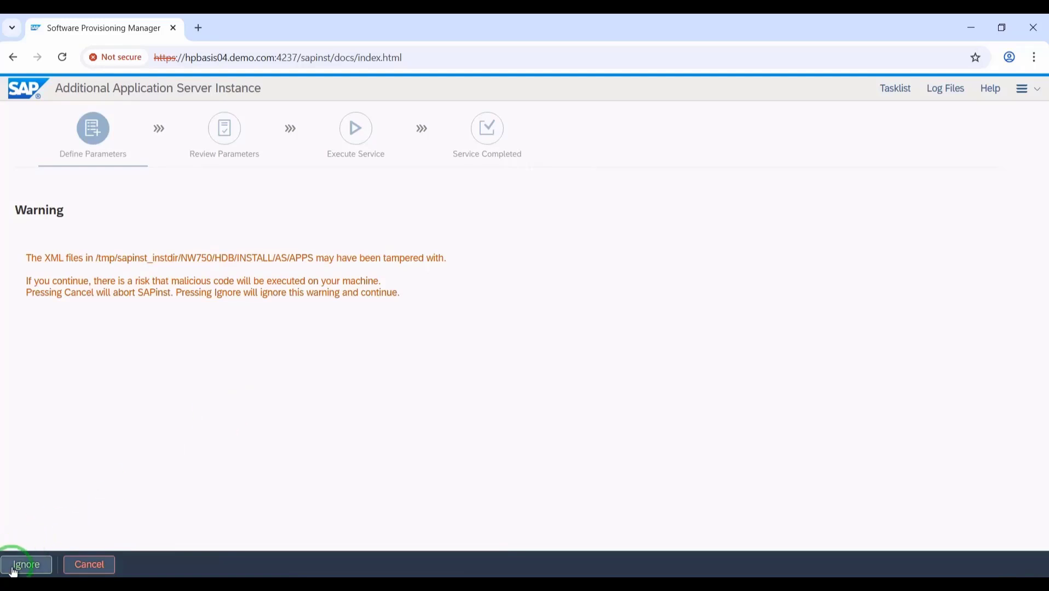
- Ignore the tampered-XML warning, start a new run, and review the Log Files and Tasklist
{"action": "left_click", "coordinate": [16, 564]}
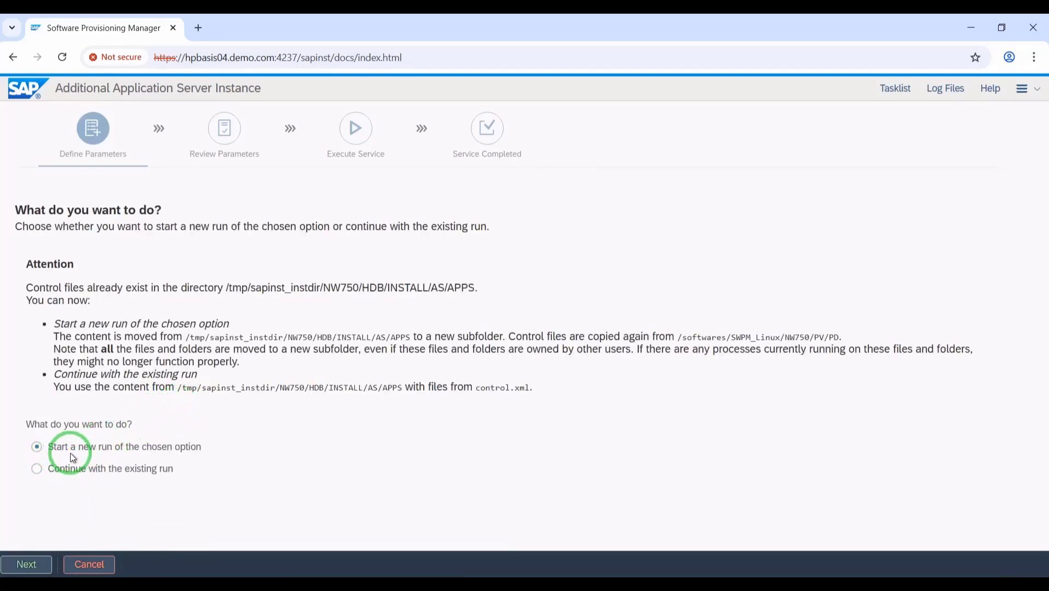
{"action": "left_click", "coordinate": [33, 564]}
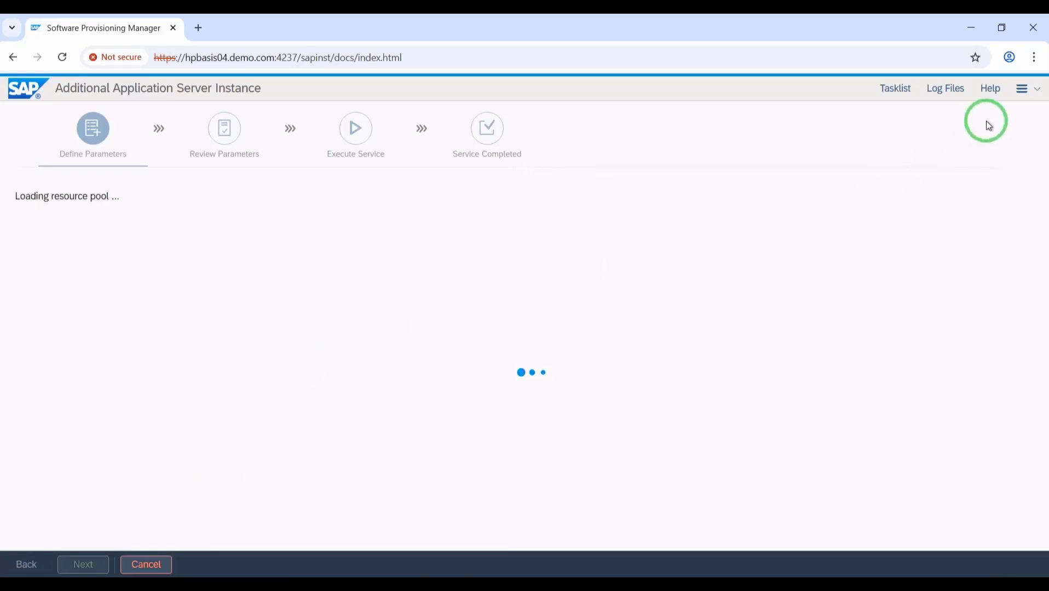
{"action": "left_click", "coordinate": [960, 92]}
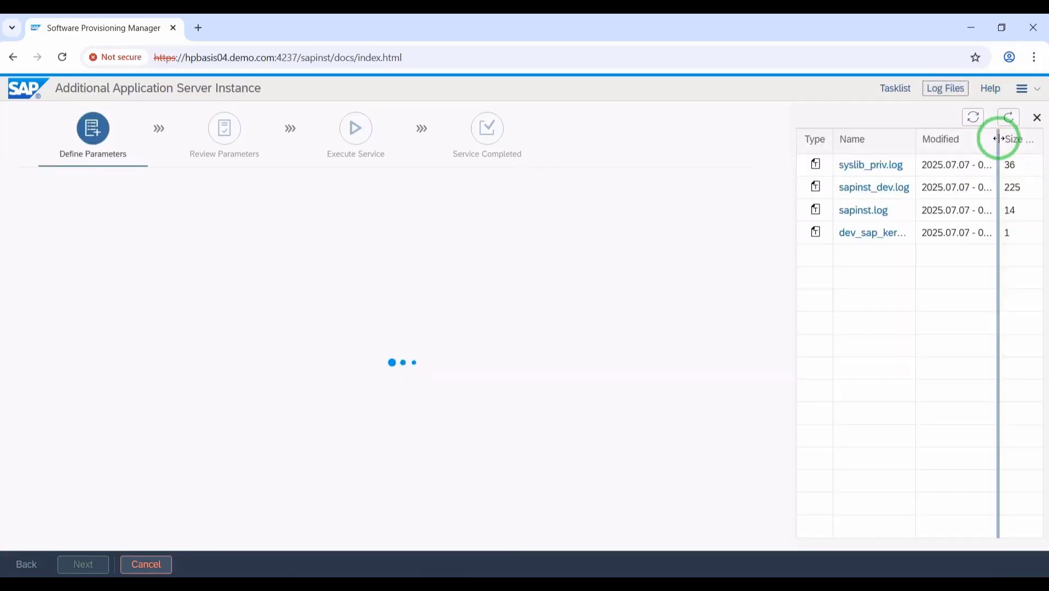
{"action": "left_click", "coordinate": [1036, 117]}
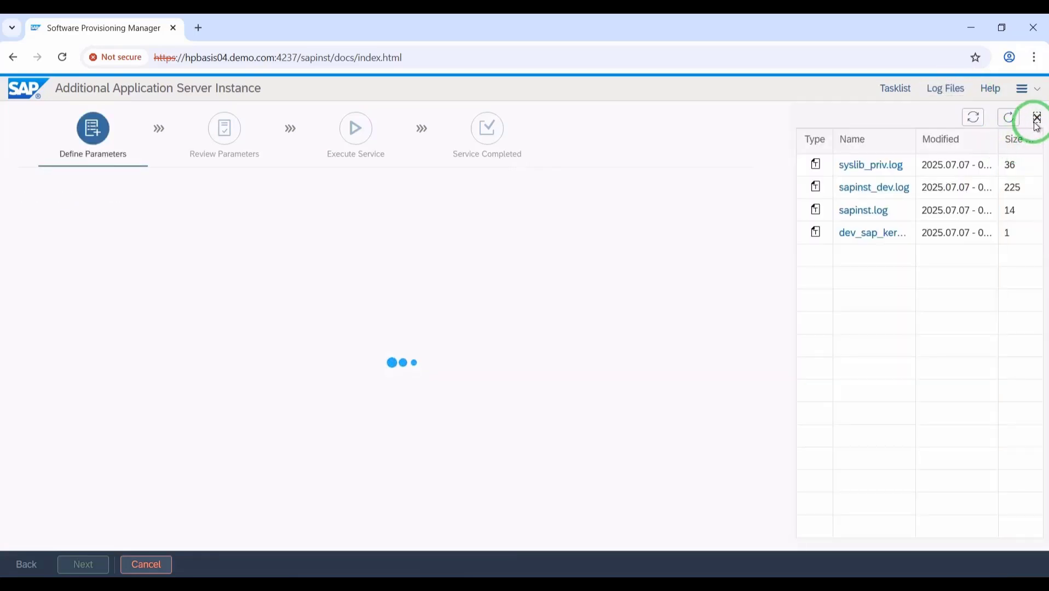
{"action": "left_click", "coordinate": [890, 103]}
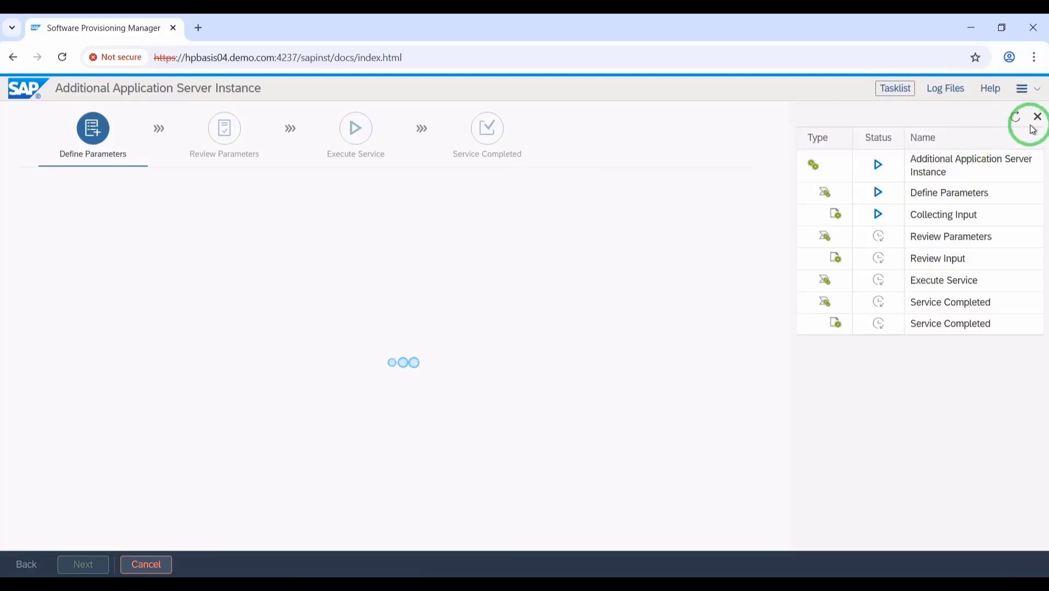
{"action": "left_click", "coordinate": [1037, 118]}
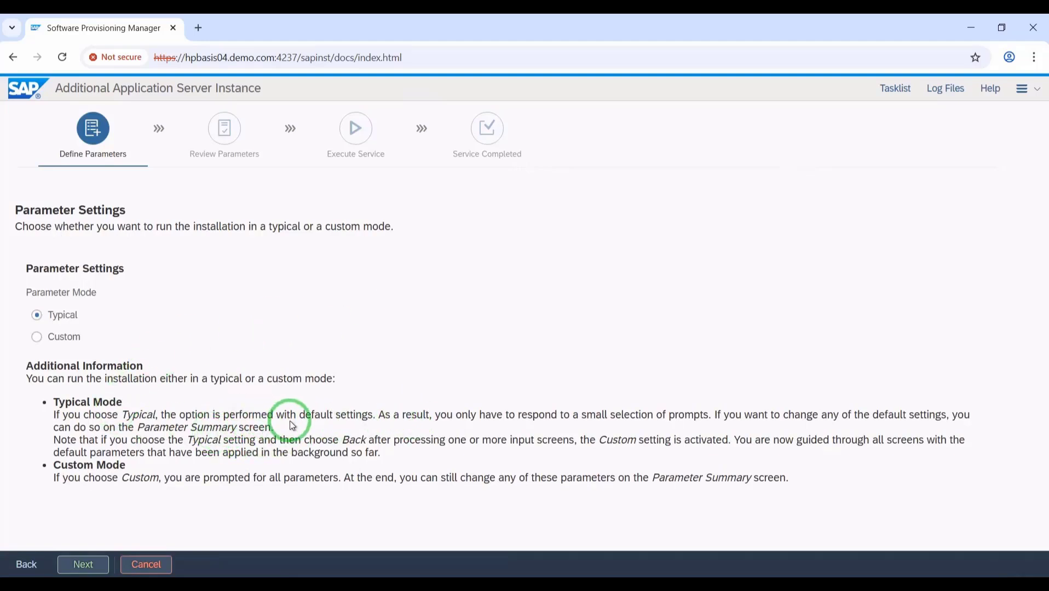
- Keep Typical parameter mode and advance to General SAP System Parameters
{"action": "left_click_drag", "start_coordinate": [300, 417], "coordinate": [370, 416]}
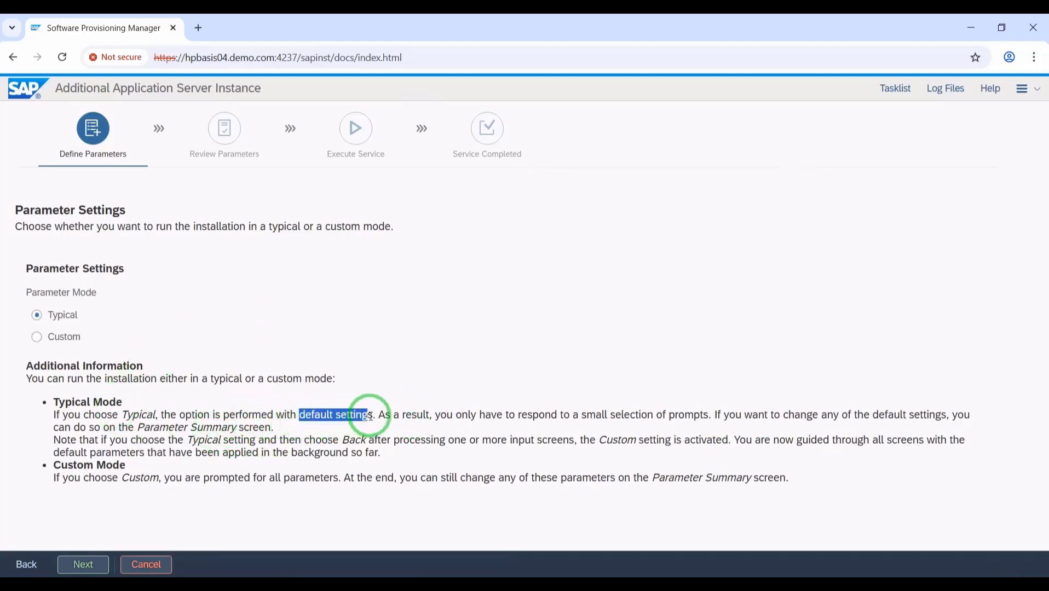
{"action": "left_click", "coordinate": [176, 416]}
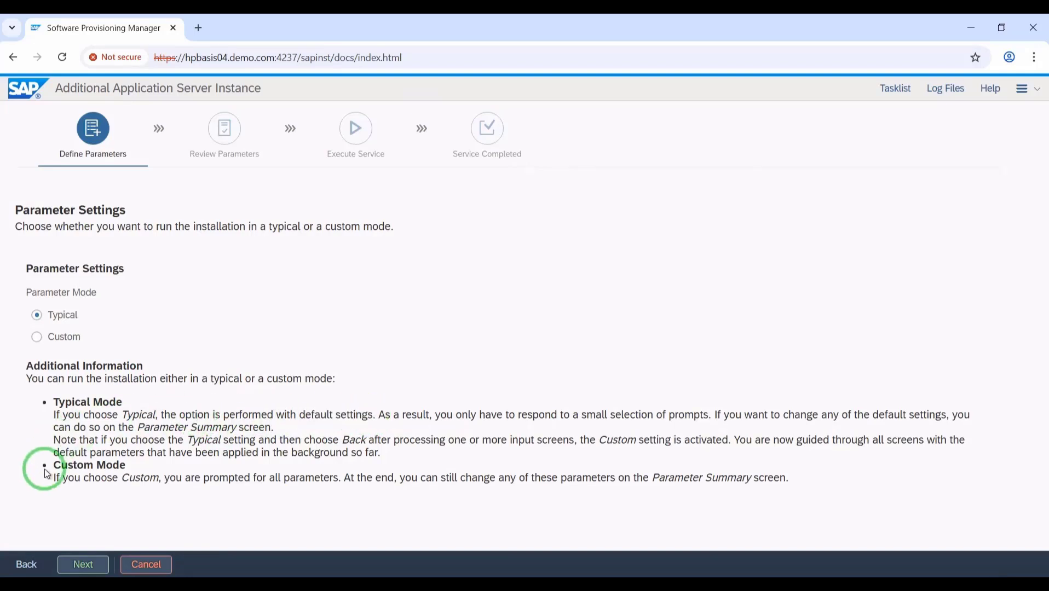
{"action": "left_click", "coordinate": [83, 565]}
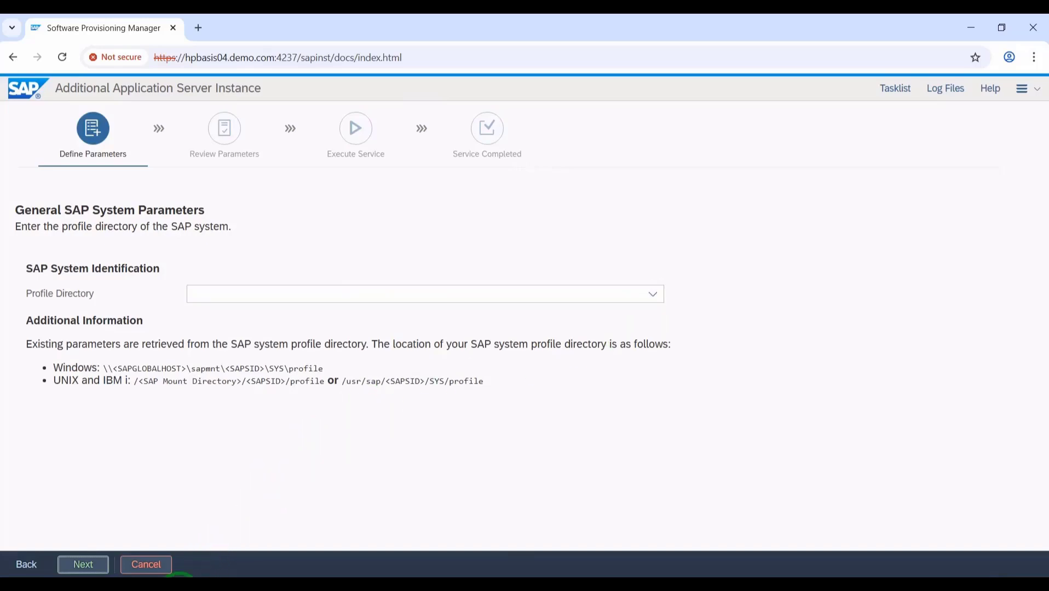
{"action": "left_click", "coordinate": [183, 589]}
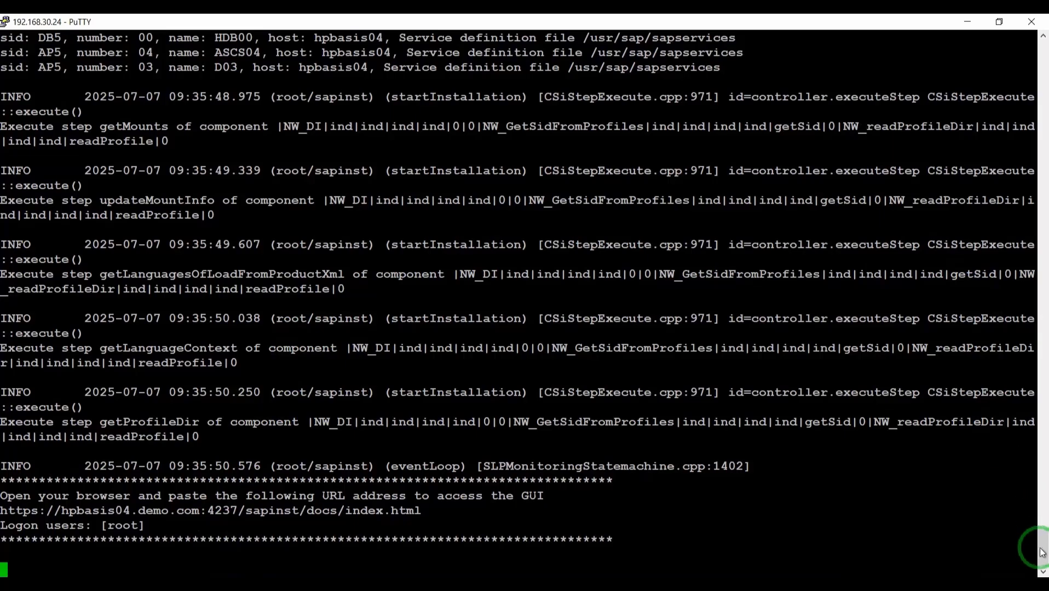
{"action": "left_click_drag", "start_coordinate": [1044, 545], "coordinate": [1045, 60]}
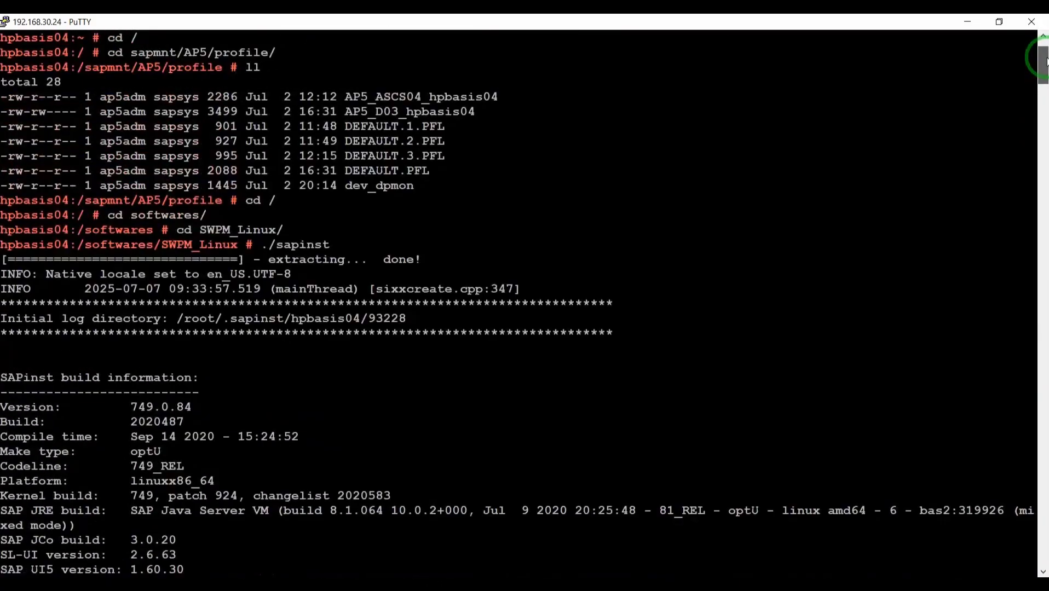
{"action": "left_click_drag", "start_coordinate": [1045, 60], "coordinate": [1044, 547]}
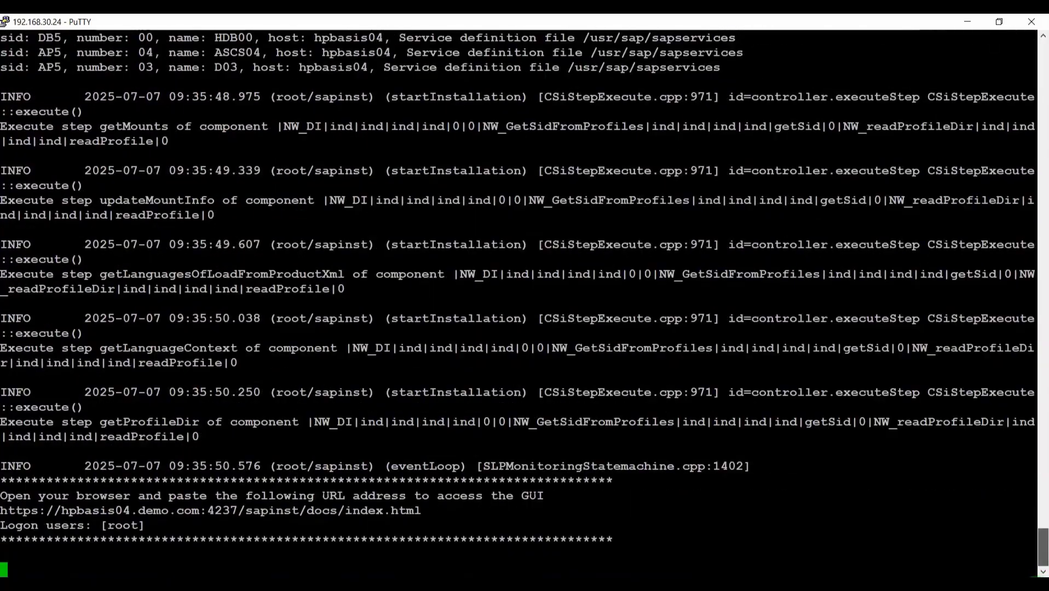
{"action": "left_click", "coordinate": [968, 22]}
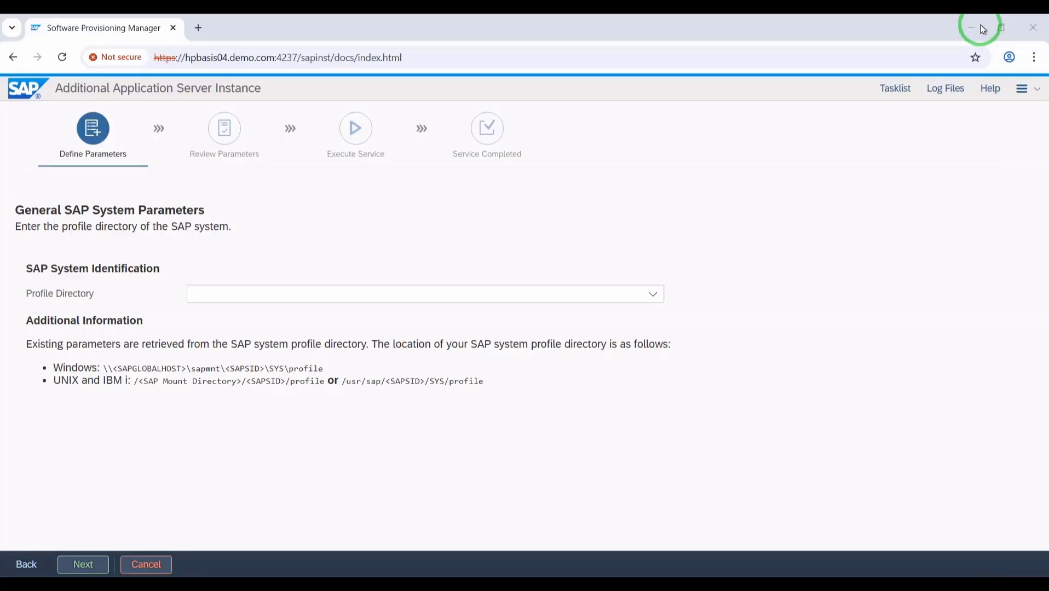
- Select /usr/sap/AP5/SYS/profile as the profile directory and continue
{"action": "left_click", "coordinate": [653, 294]}
{"action": "left_click", "coordinate": [271, 357]}
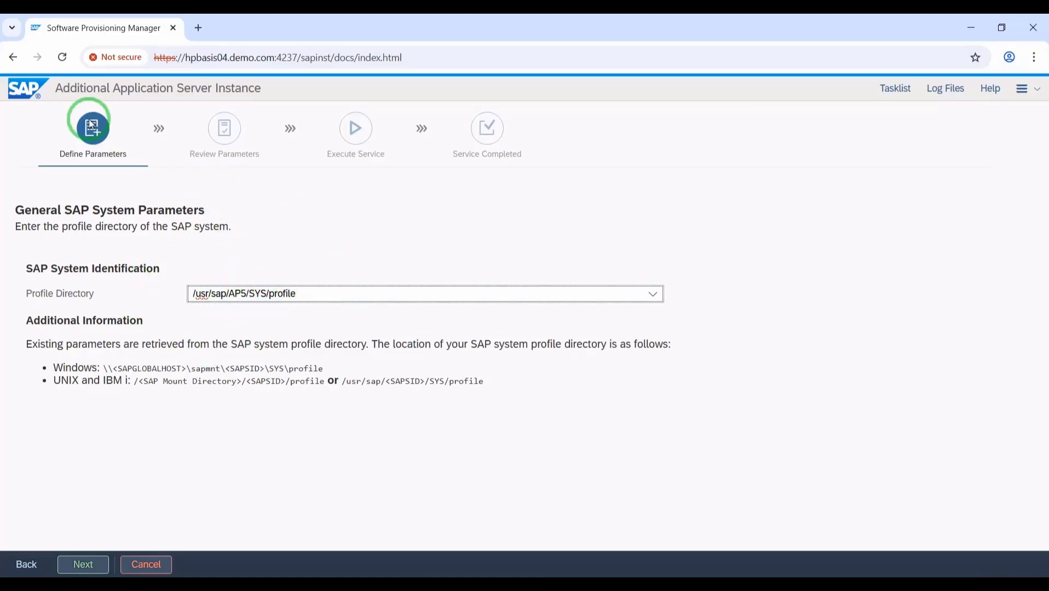
{"action": "left_click", "coordinate": [83, 570]}
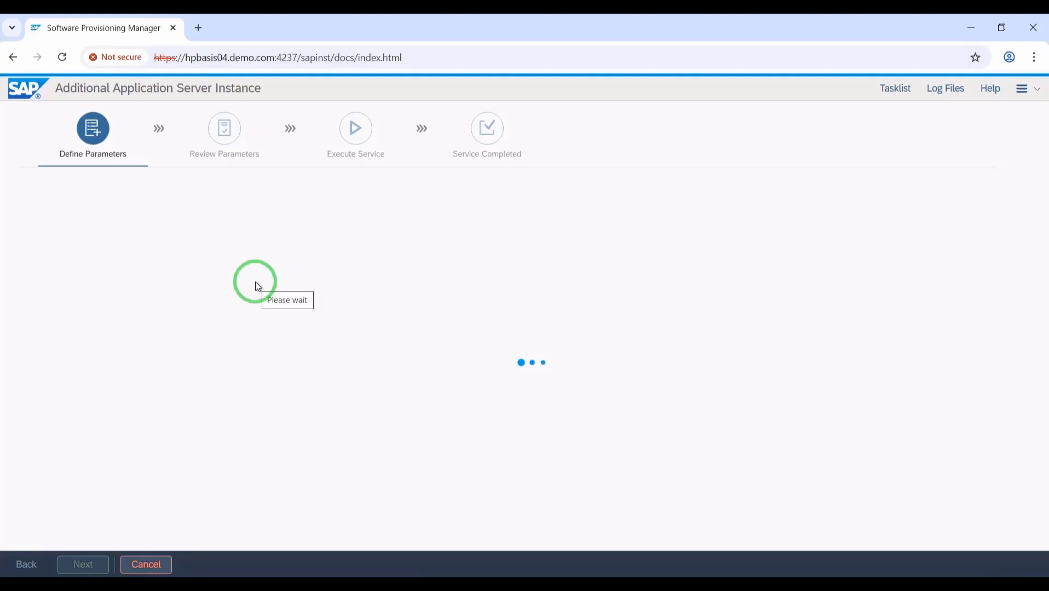
- Enter and confirm the master password for all users, then continue
{"action": "left_click", "coordinate": [253, 322]}
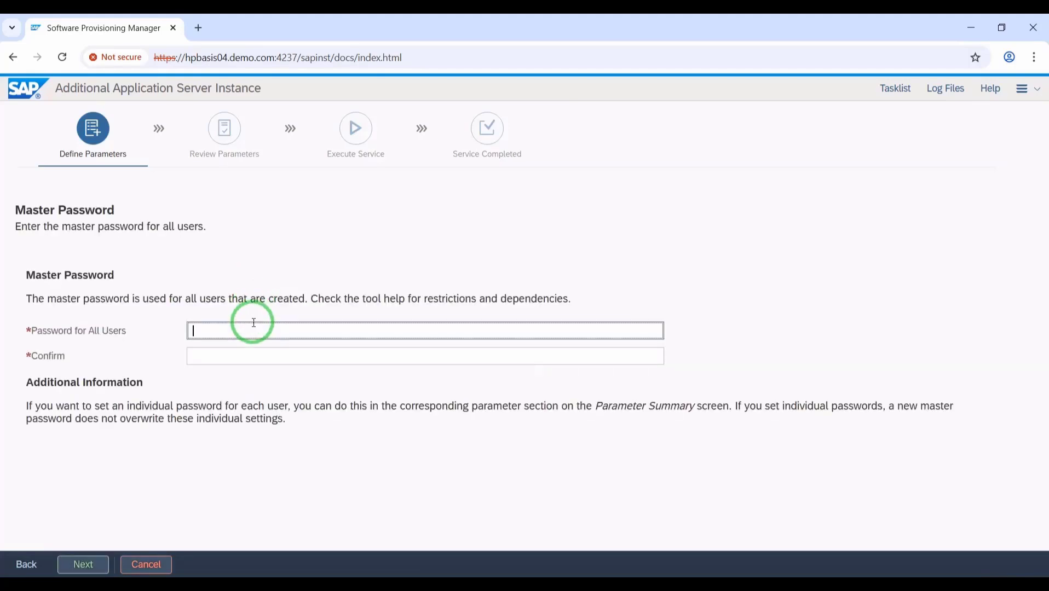
{"action": "key", "text": "Caps_Lock"}
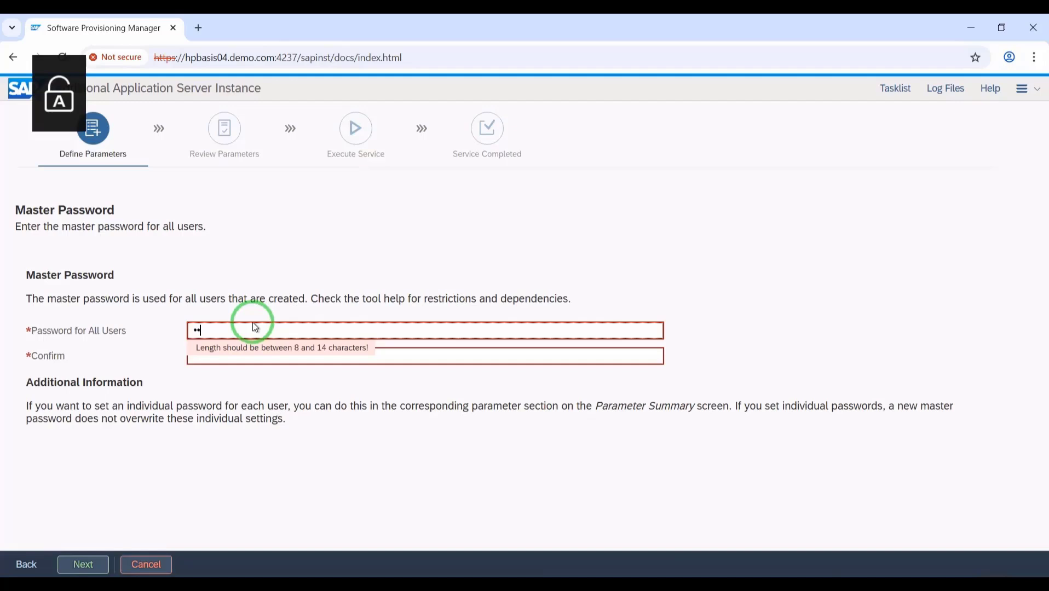
{"action": "type", "text": "*****"}
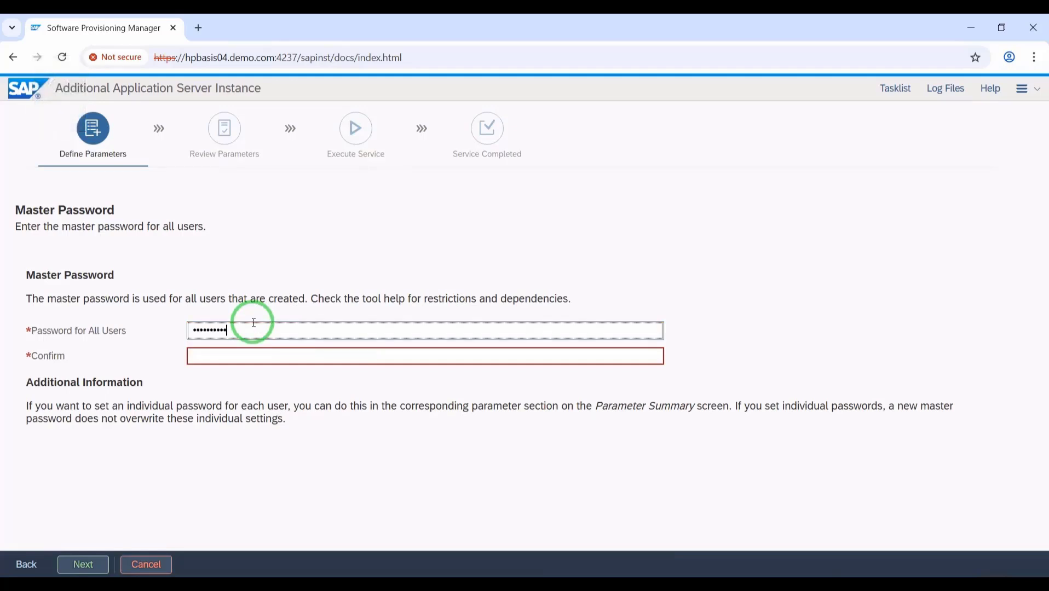
{"action": "key", "text": "Tab"}
{"action": "type", "text": "*"}
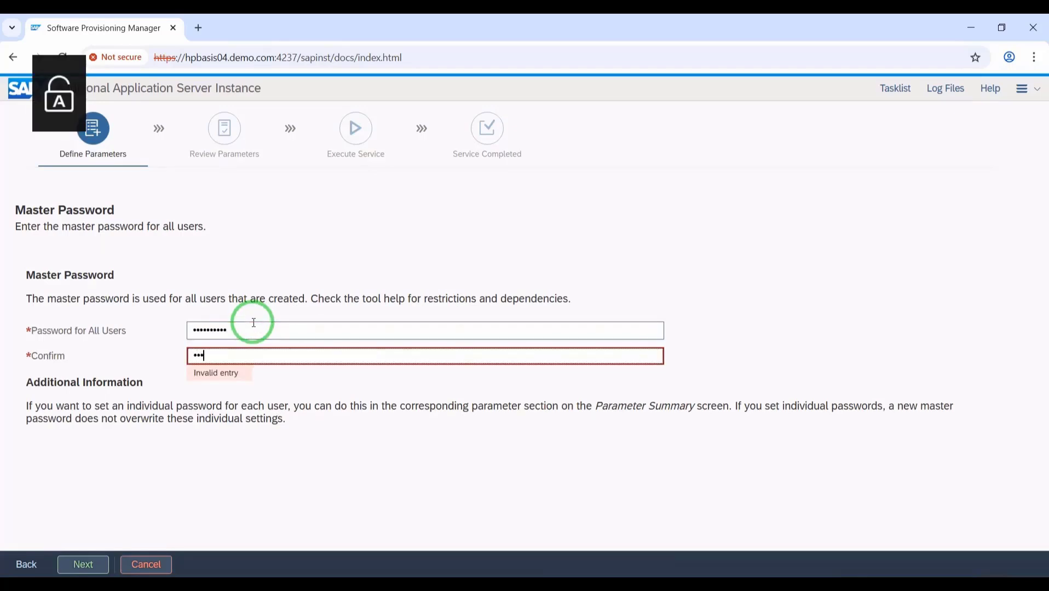
{"action": "type", "text": "*********"}
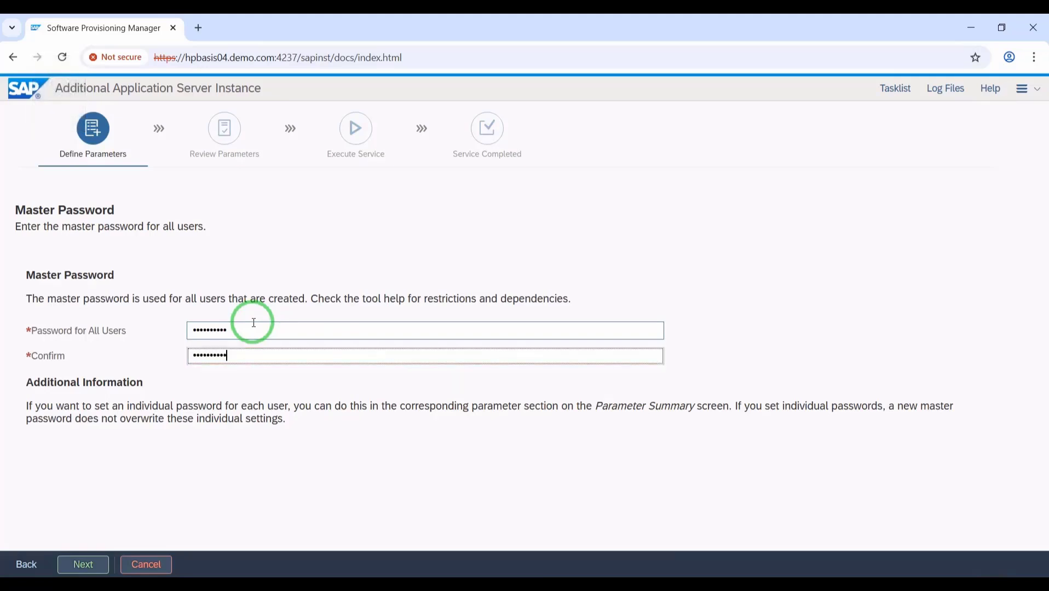
{"action": "left_click", "coordinate": [82, 566]}
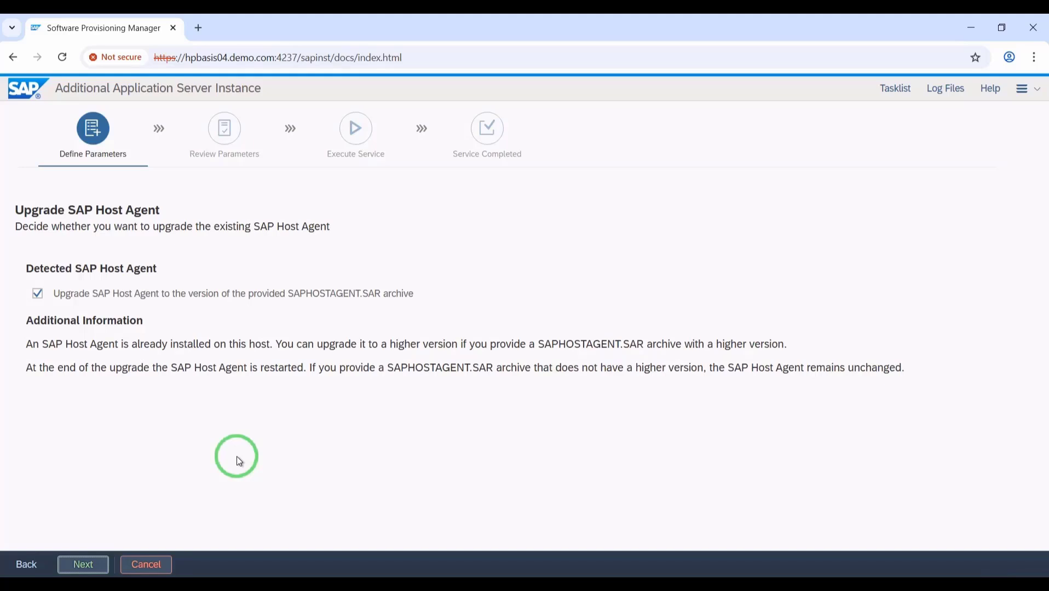
- Untick the SAPHOSTAGENT.SAR host agent upgrade and continue
{"action": "left_click", "coordinate": [100, 294]}
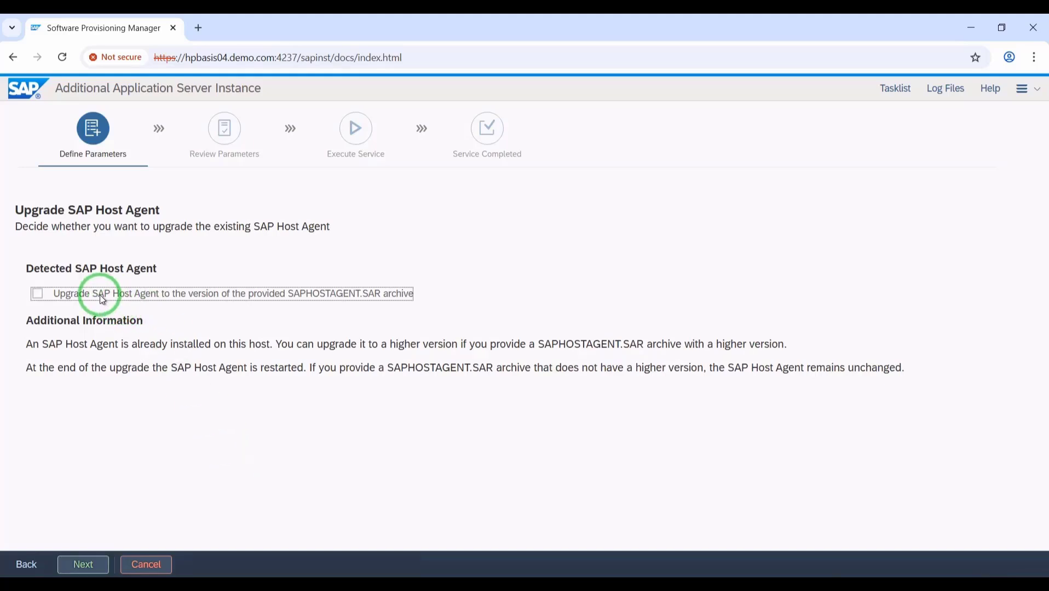
{"action": "left_click", "coordinate": [75, 564]}
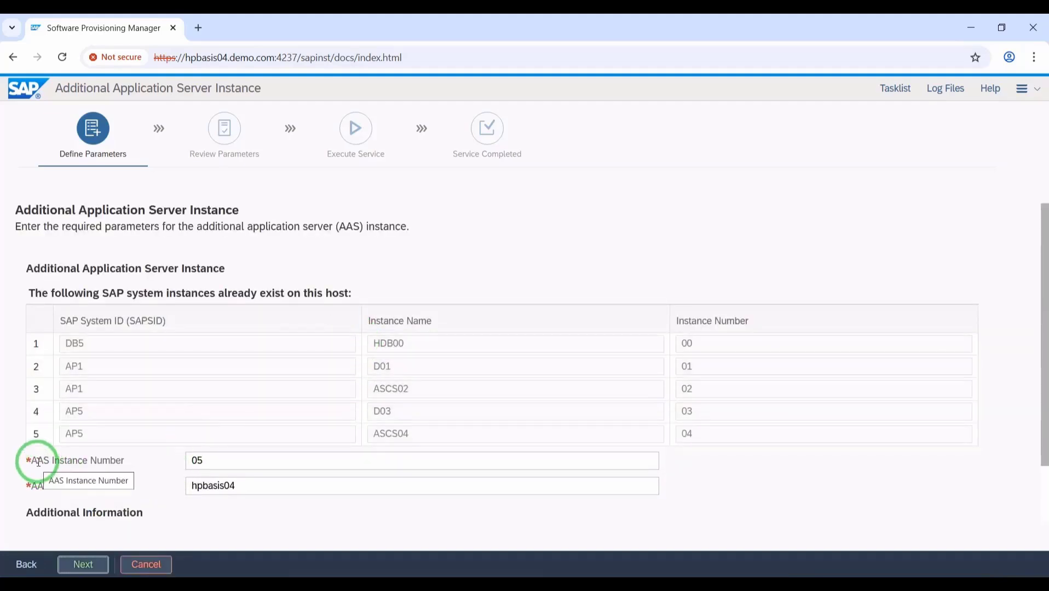
- Confirm AAS instance number 05 on host hpbasis04 and continue
{"action": "left_click", "coordinate": [215, 464]}
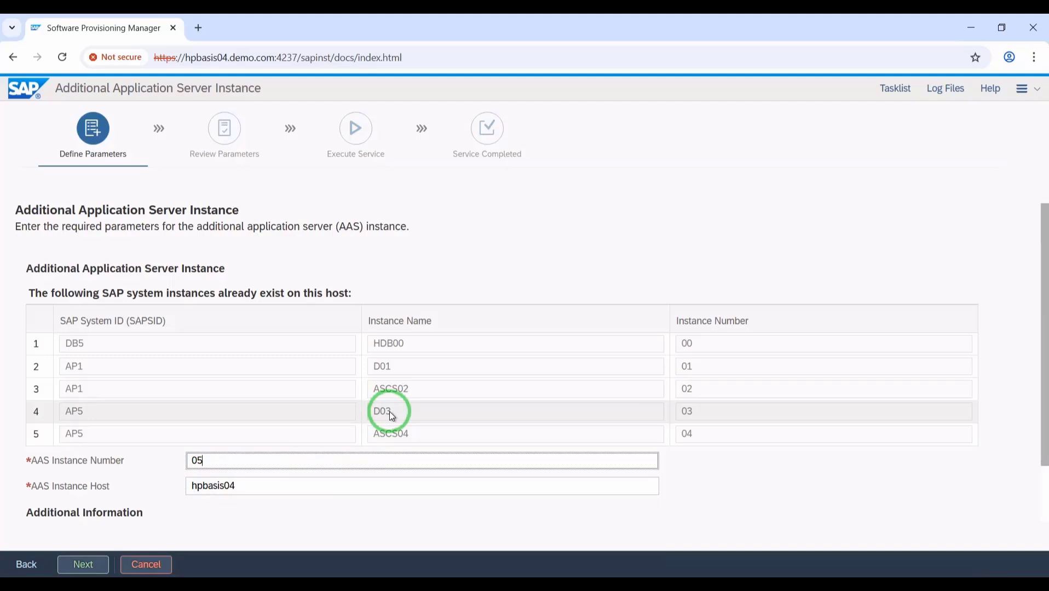
{"action": "left_click", "coordinate": [77, 566]}
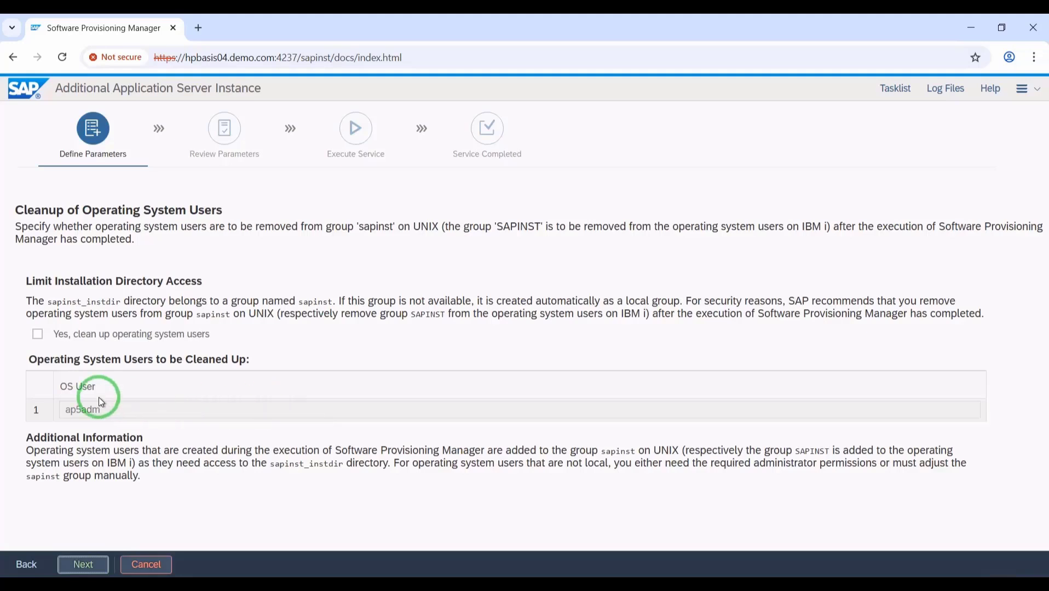
- Opt in to cleaning up operating system users after installation and continue to Review Parameters
{"action": "left_click", "coordinate": [37, 334]}
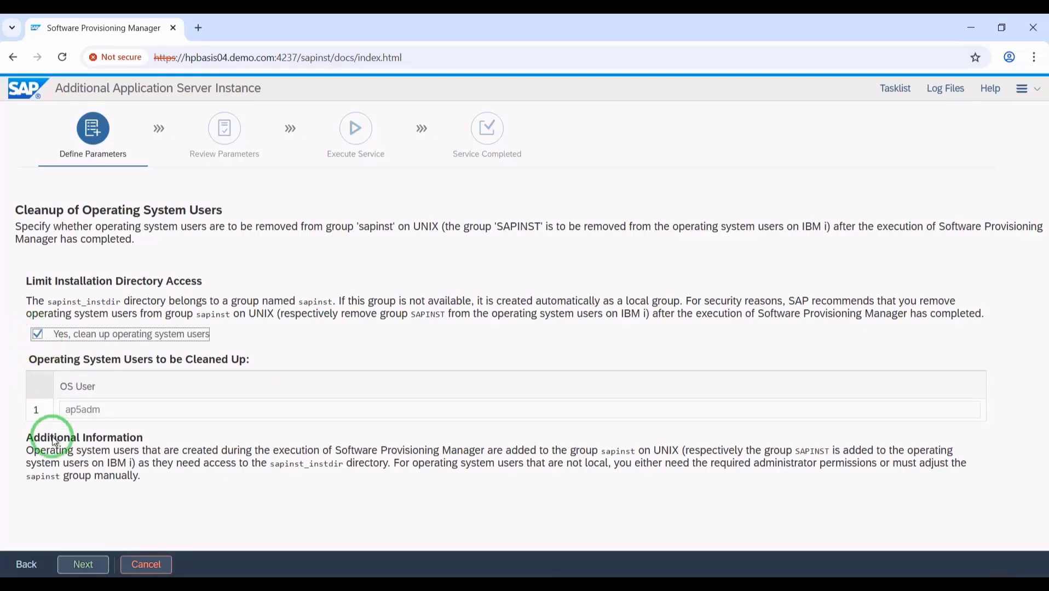
{"action": "left_click", "coordinate": [82, 564]}
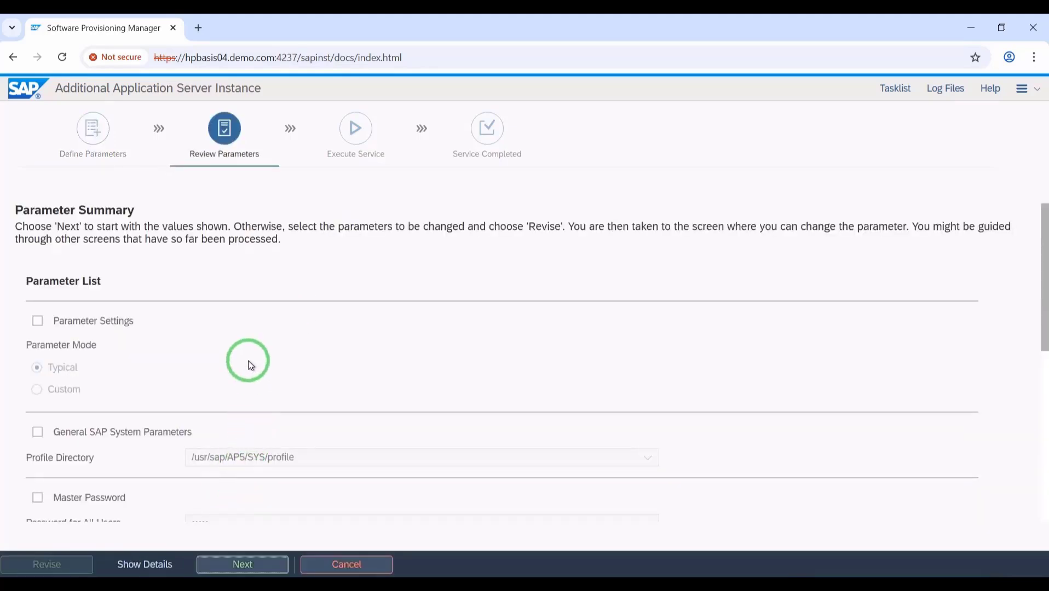
{"action": "scroll", "coordinate": [248, 361], "scroll_direction": "down", "scroll_amount": 7}
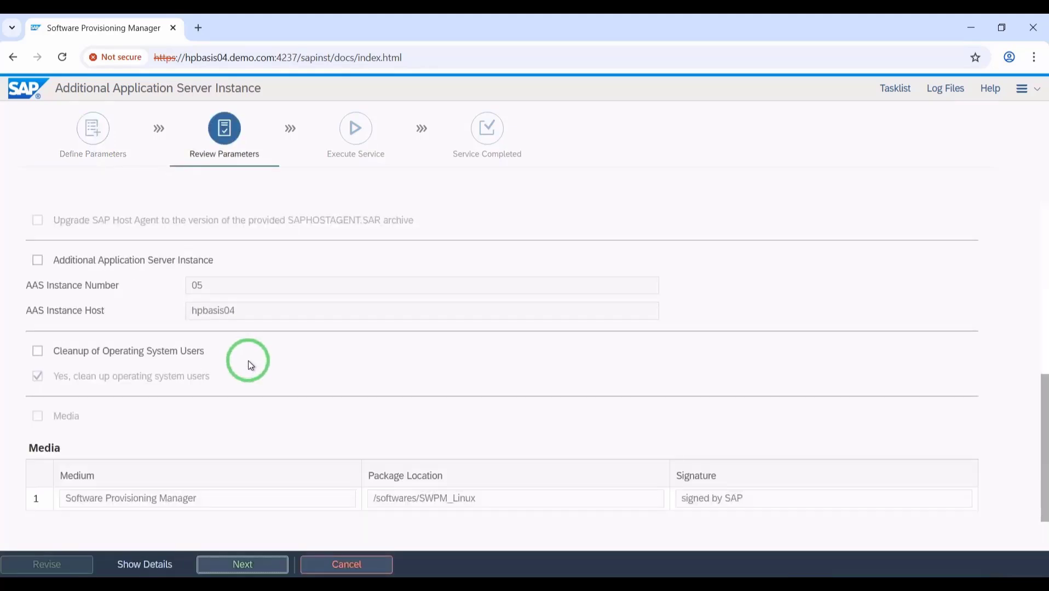
{"action": "scroll", "coordinate": [249, 361], "scroll_direction": "up", "scroll_amount": 1}
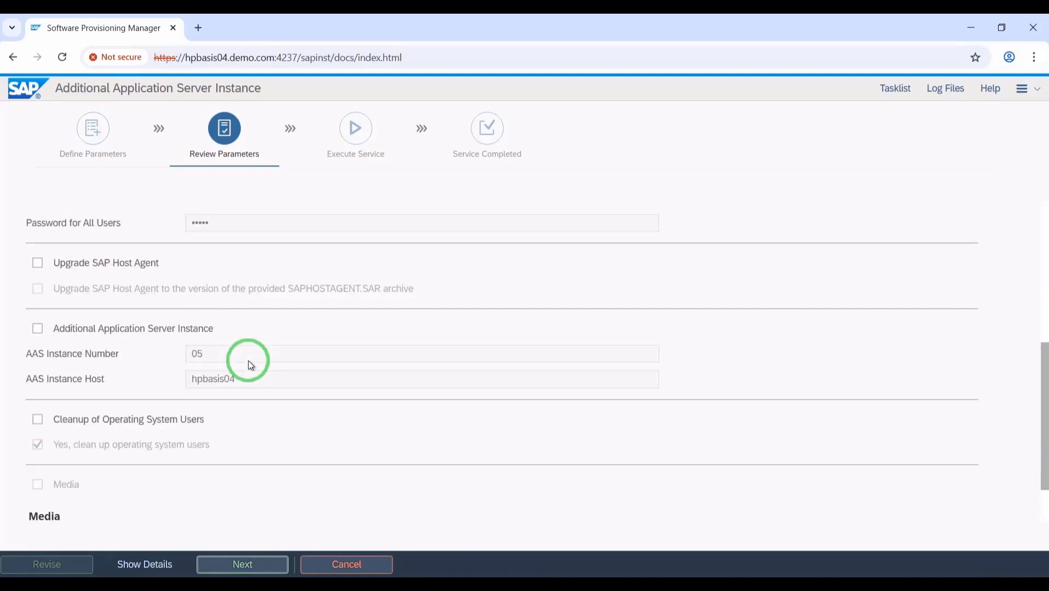
{"action": "scroll", "coordinate": [242, 355], "scroll_direction": "up", "scroll_amount": 4}
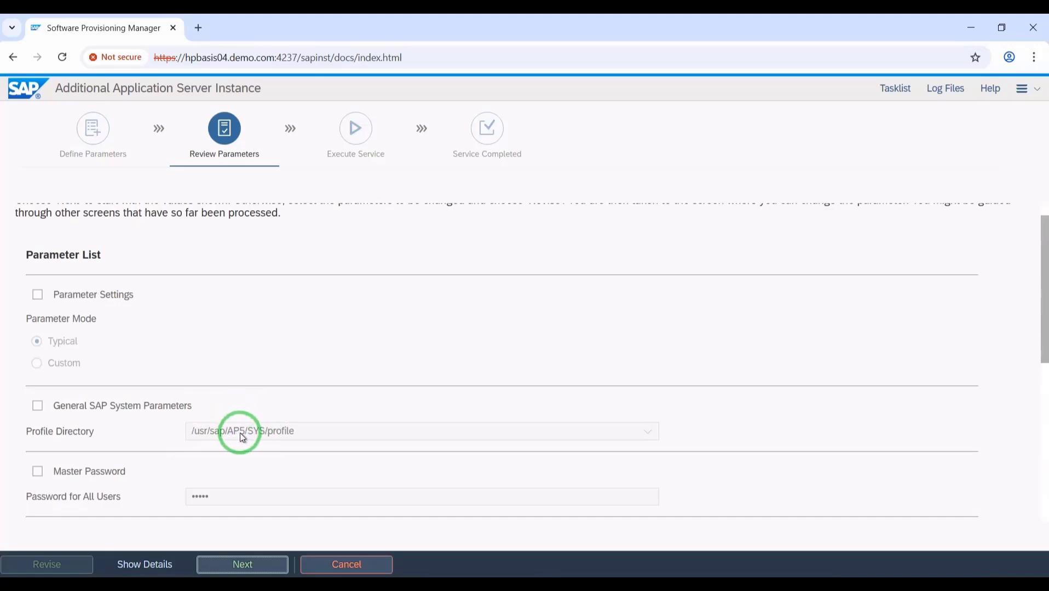
{"action": "scroll", "coordinate": [314, 433], "scroll_direction": "up", "scroll_amount": 1}
{"action": "scroll", "coordinate": [313, 433], "scroll_direction": "down", "scroll_amount": 6}
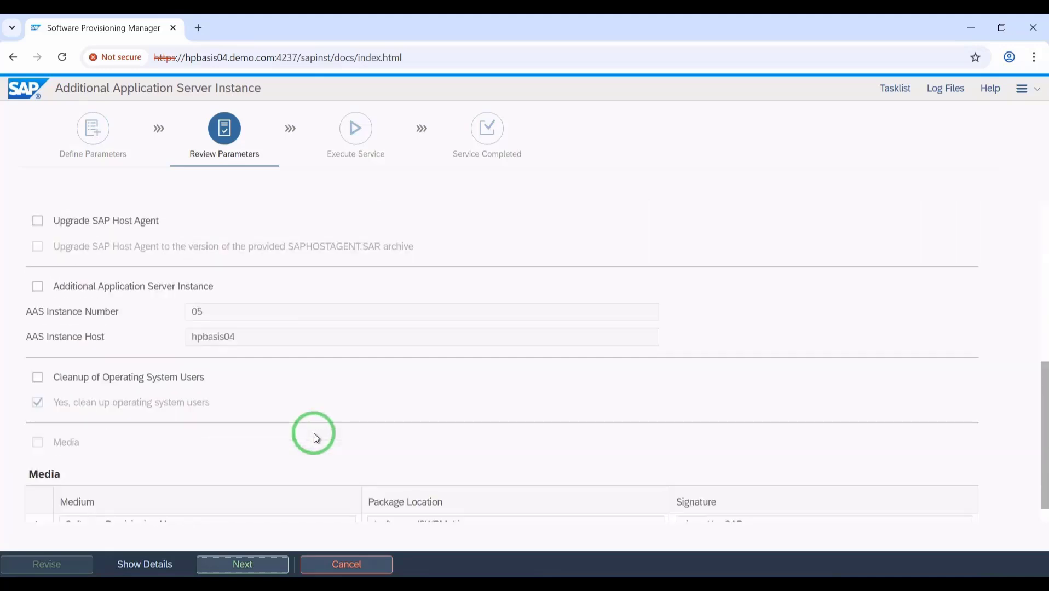
- Start executing the AAS installation service and bring the PuTTY installer log forward
{"action": "left_click", "coordinate": [258, 571]}
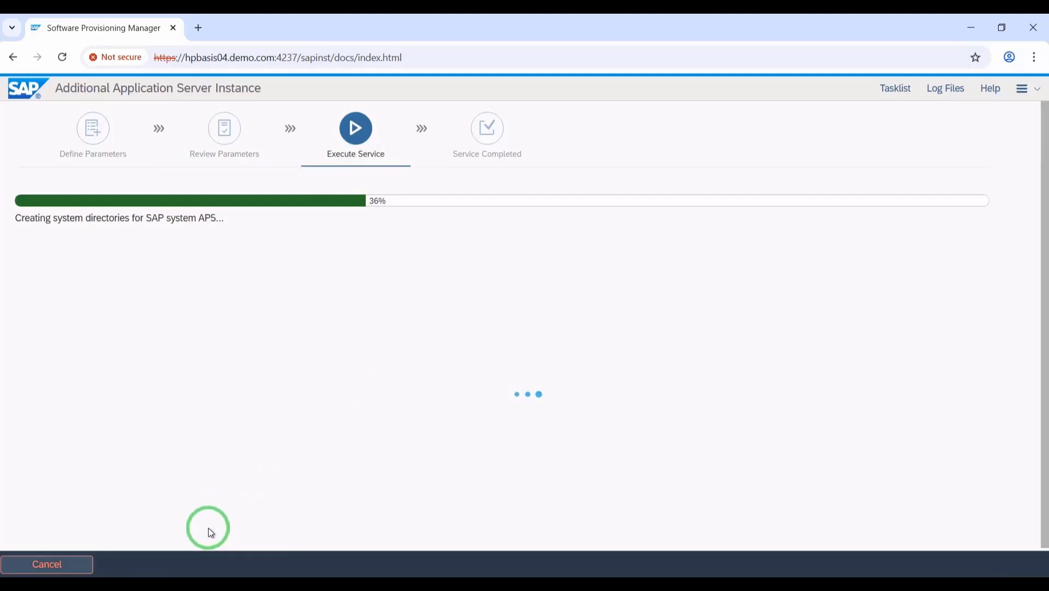
{"action": "left_click", "coordinate": [184, 515]}
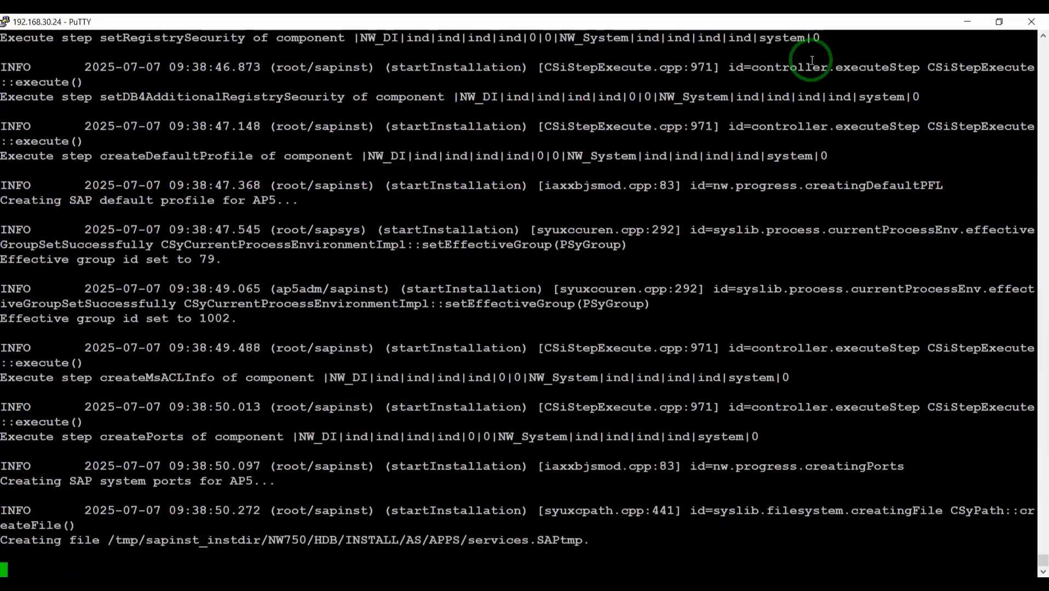
- Duplicate the PuTTY session and log in as root
{"action": "right_click", "coordinate": [840, 21]}
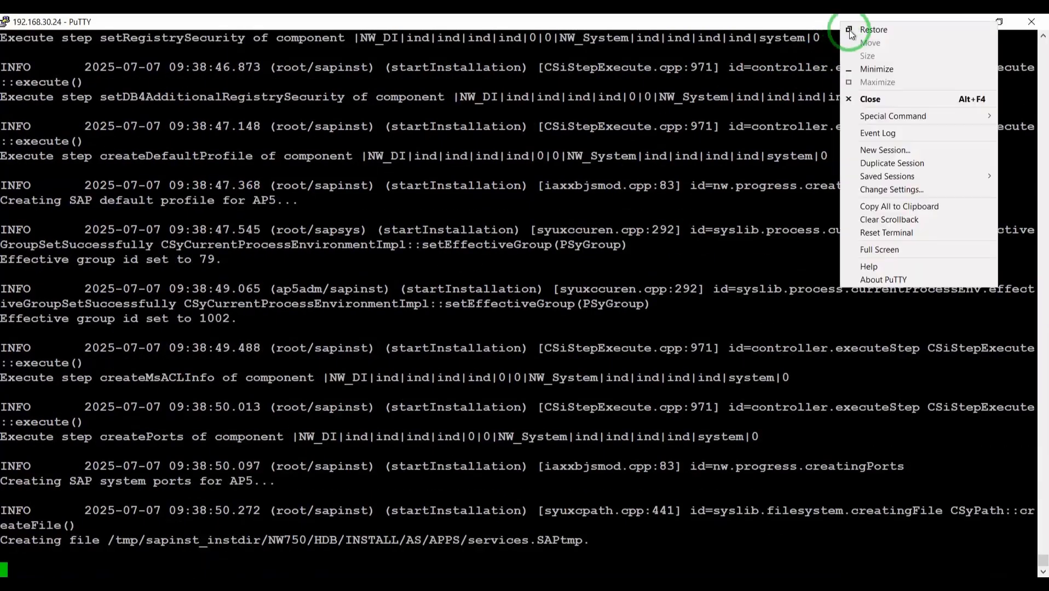
{"action": "left_click", "coordinate": [883, 163]}
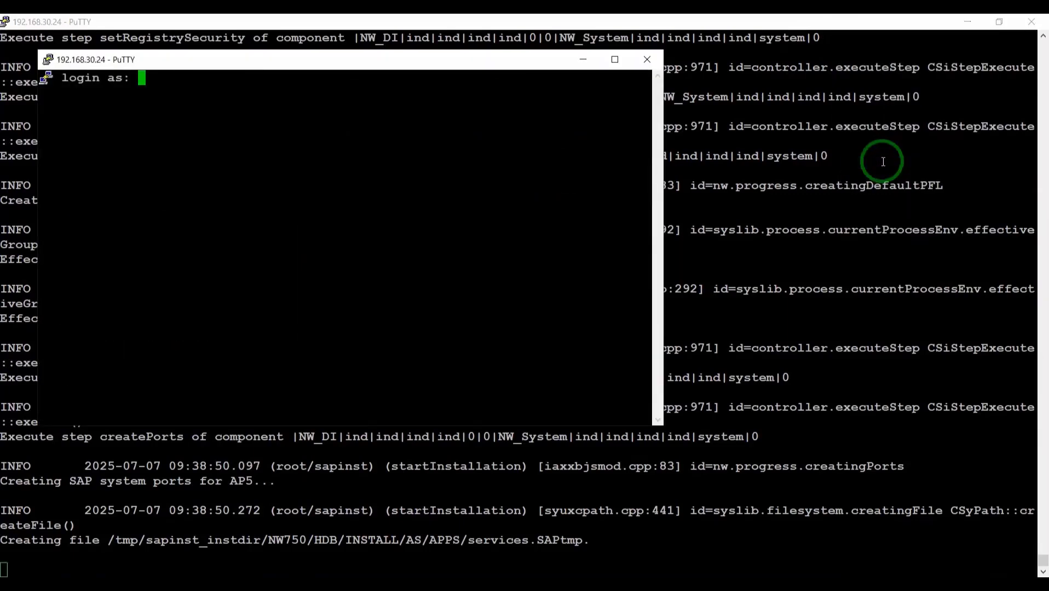
{"action": "type", "text": "root"}
{"action": "key", "text": "Return"}
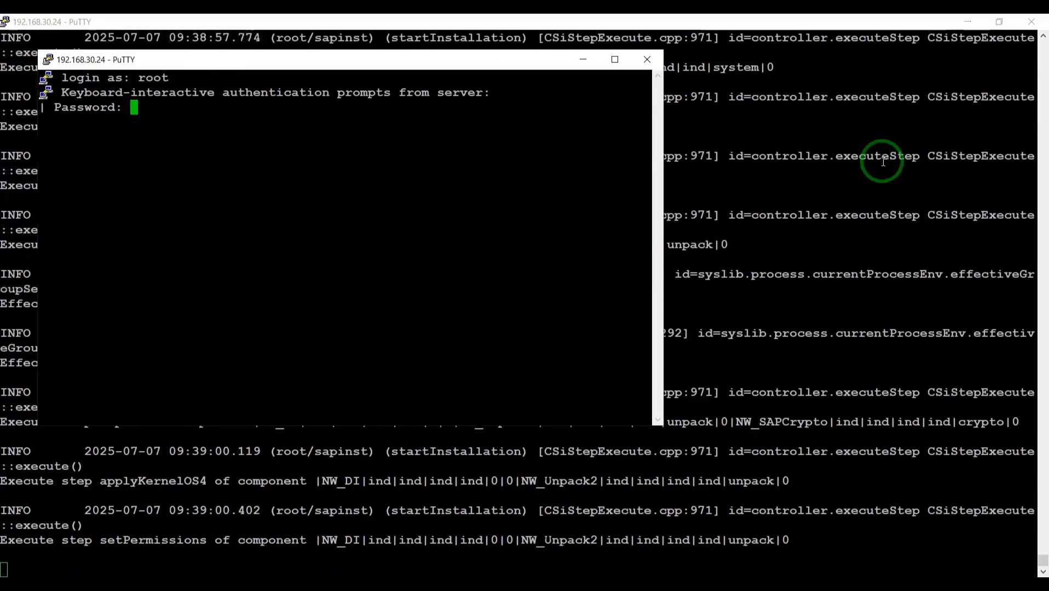
{"action": "key", "text": "Return"}
- Navigate to /sapmnt/AP5, listing the contents of sapmnt and AP5 along the way
{"action": "type", "text": "cd "}
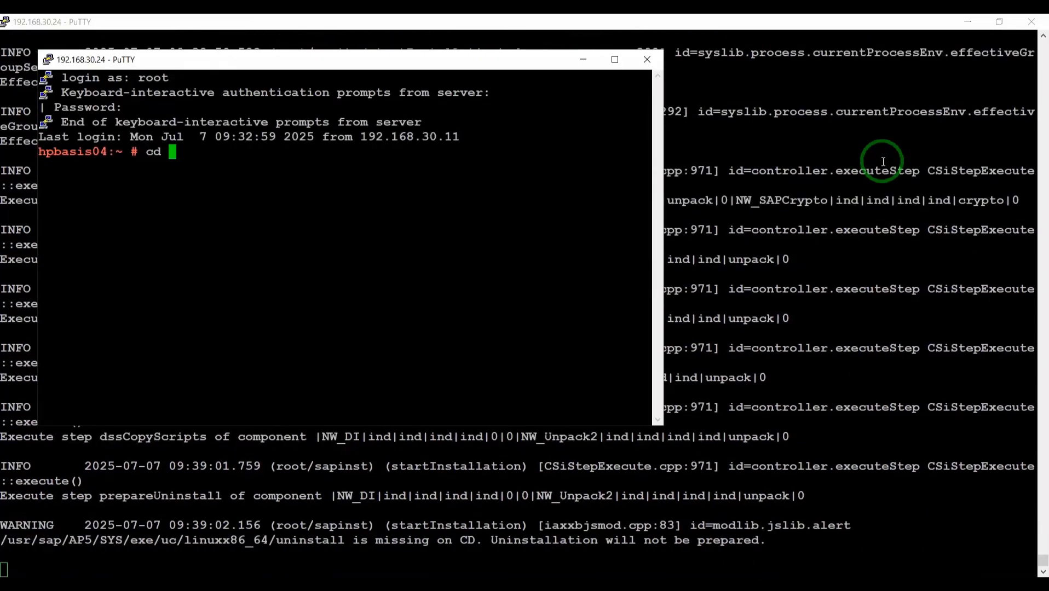
{"action": "type", "text": "/"}
{"action": "key", "text": "Return"}
{"action": "type", "text": "cd sa"}
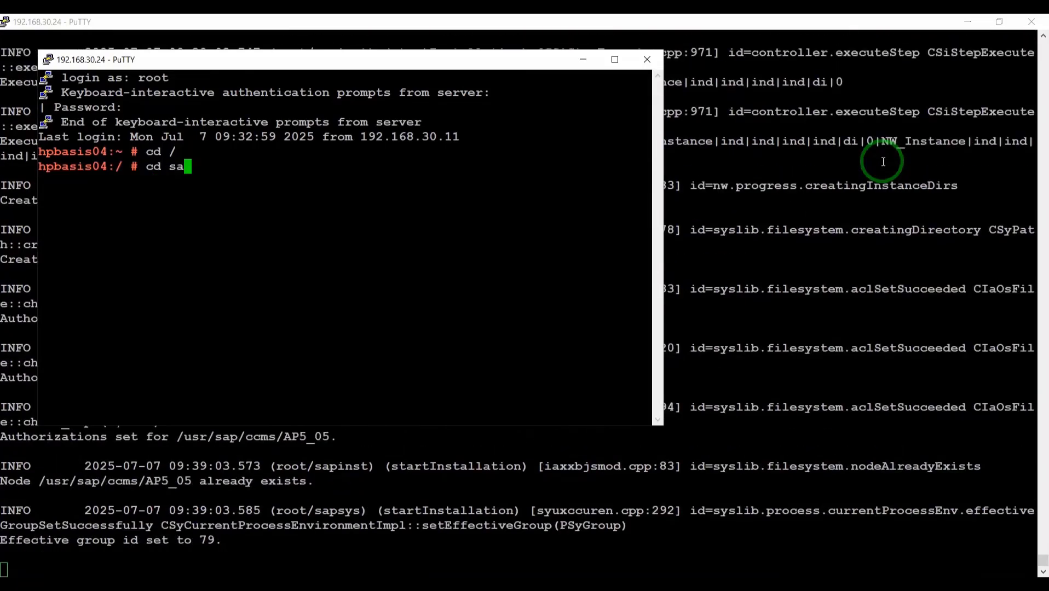
{"action": "type", "text": "pmnt"}
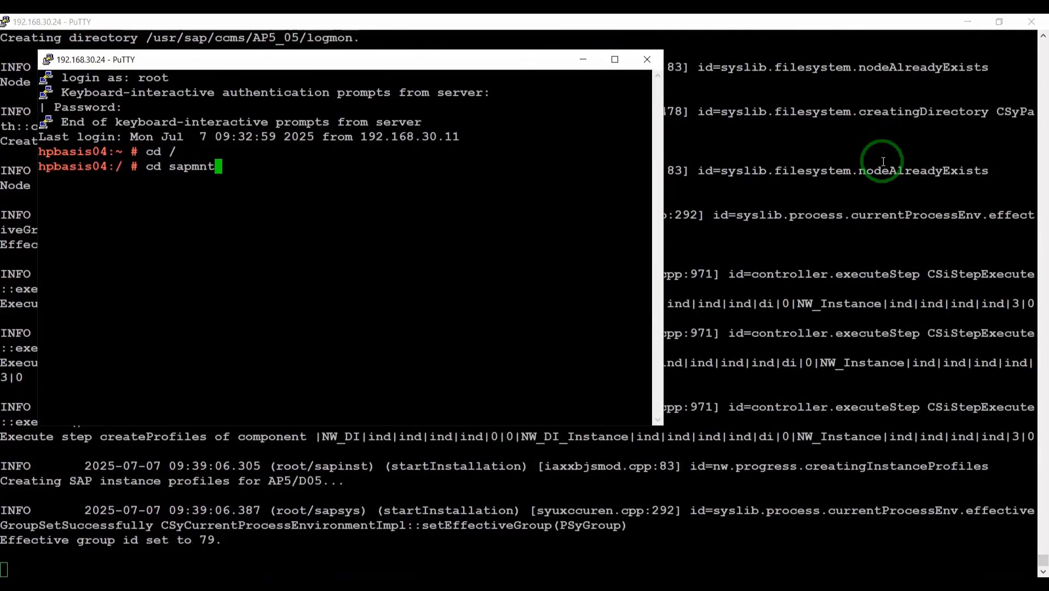
{"action": "type", "text": "/"}
{"action": "key", "text": "Return"}
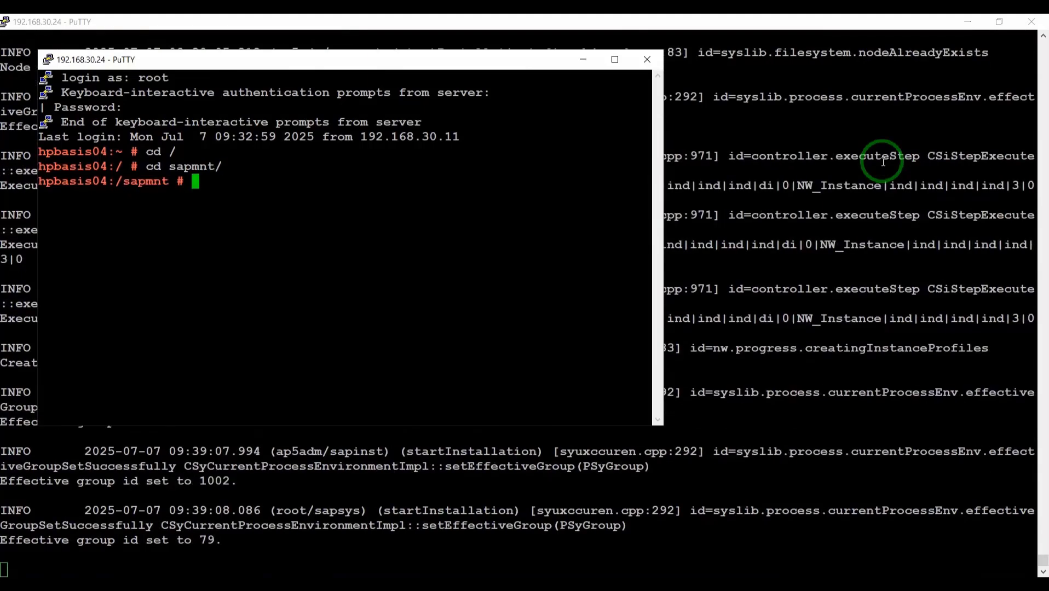
{"action": "type", "text": "ll"}
{"action": "key", "text": "Return"}
{"action": "type", "text": "cd"}
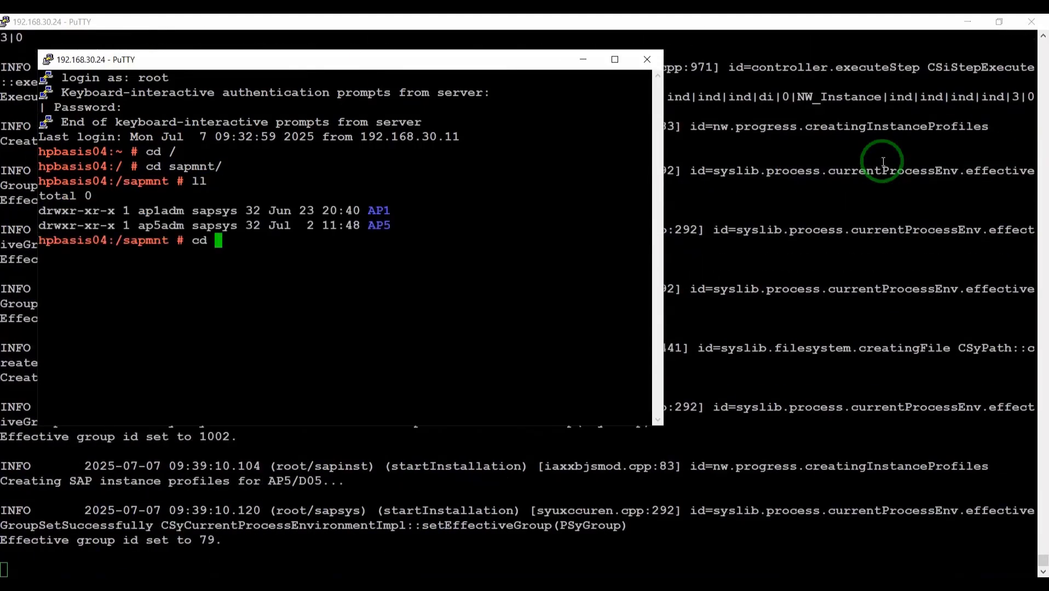
{"action": "key", "text": "Caps_Lock"}
{"action": "type", "text": "AP5"}
{"action": "key", "text": "Caps_Lock"}
{"action": "key", "text": "Return"}
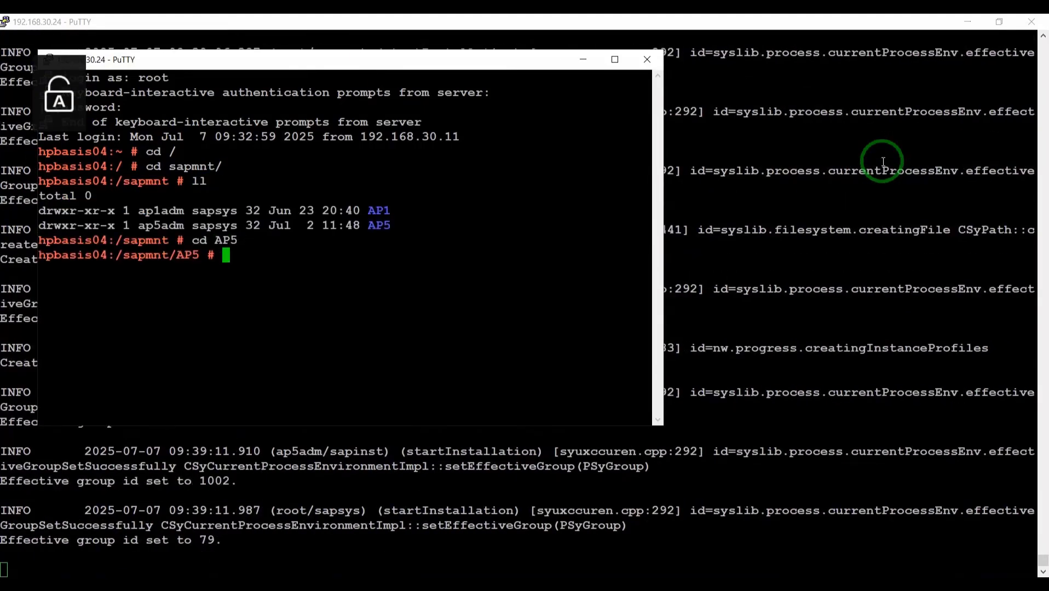
{"action": "type", "text": "ll"}
{"action": "key", "text": "Return"}
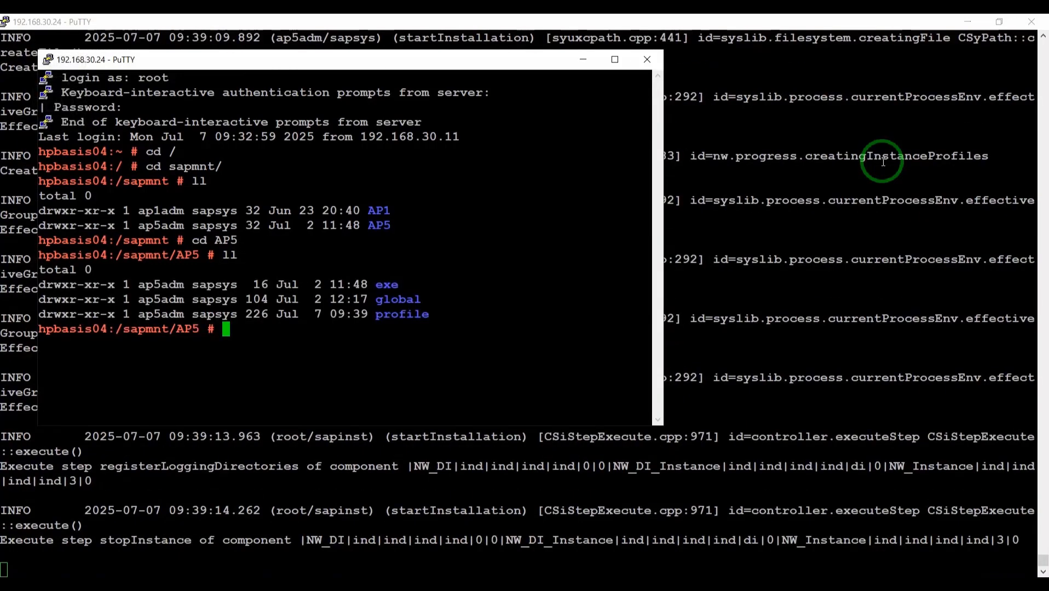
- List /sapmnt/AP5/profile and mark the 05 in the new AP5_D05_hpbasis04 profile
{"action": "type", "text": "cd pr"}
{"action": "key", "text": "Tab"}
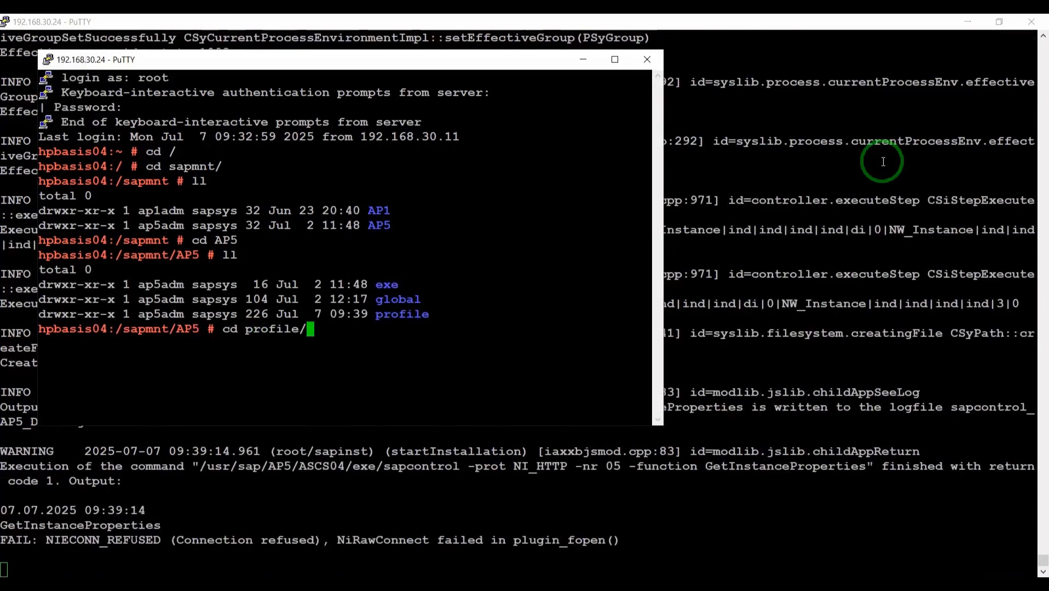
{"action": "key", "text": "Return"}
{"action": "type", "text": "ll"}
{"action": "key", "text": "Return"}
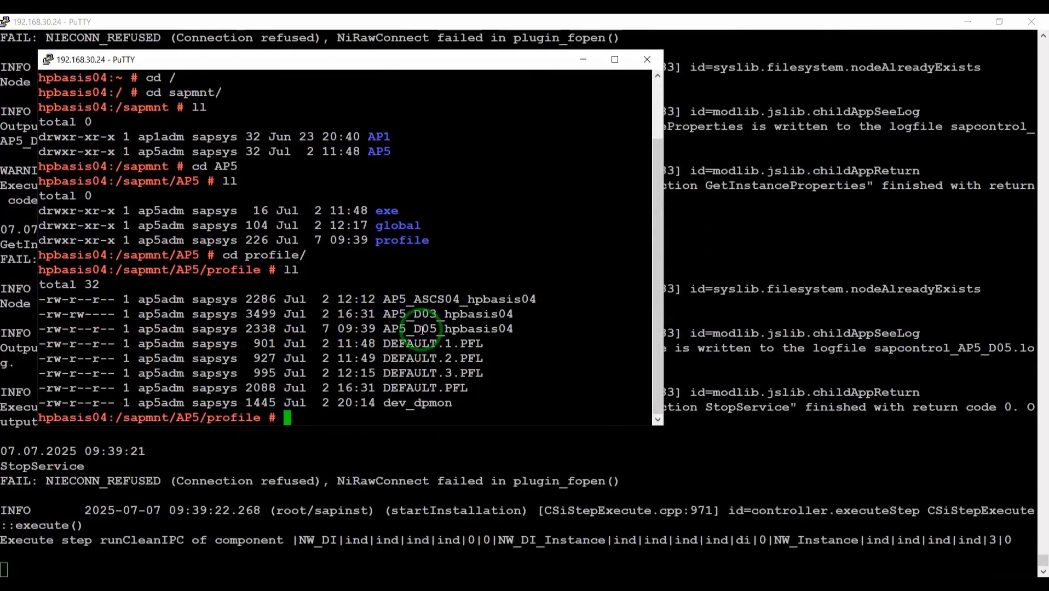
{"action": "left_click_drag", "start_coordinate": [422, 329], "coordinate": [437, 329]}
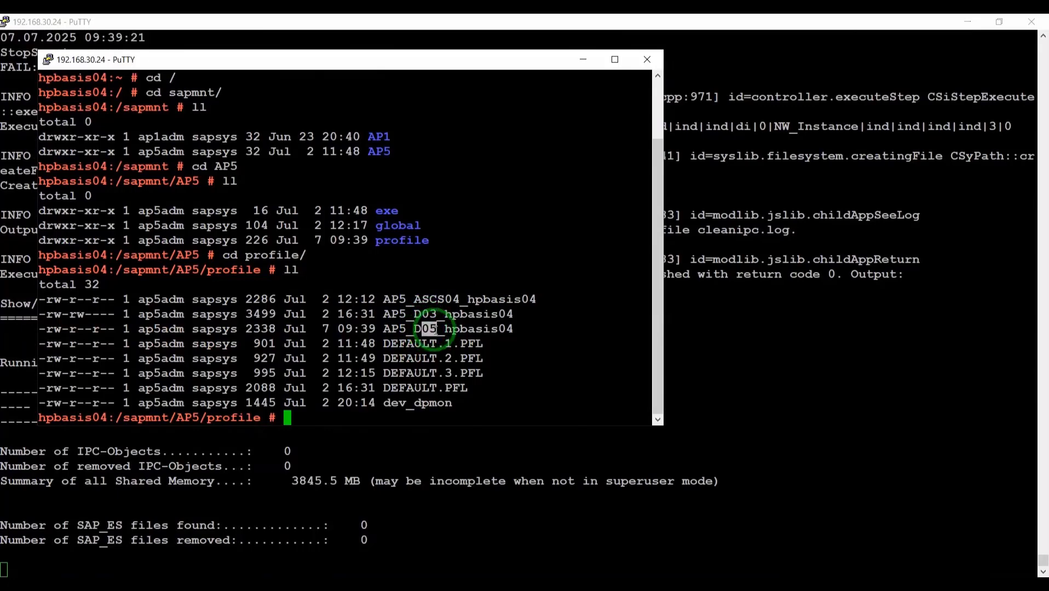
{"action": "left_click", "coordinate": [432, 323]}
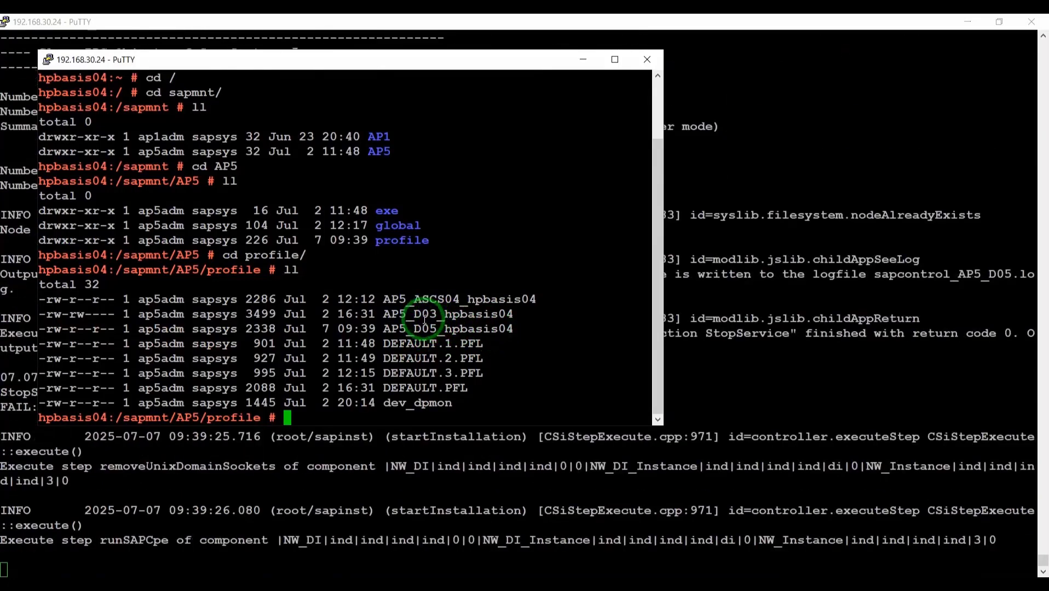
- Put away the PuTTY sessions and return to the installer progress page
{"action": "left_click", "coordinate": [582, 59]}
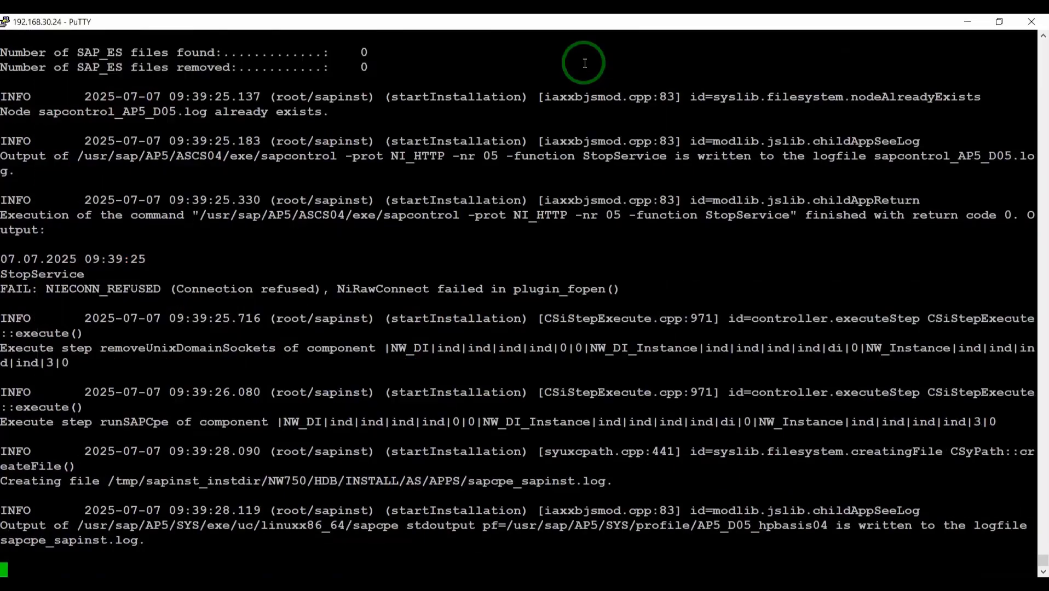
{"action": "left_click", "coordinate": [192, 583]}
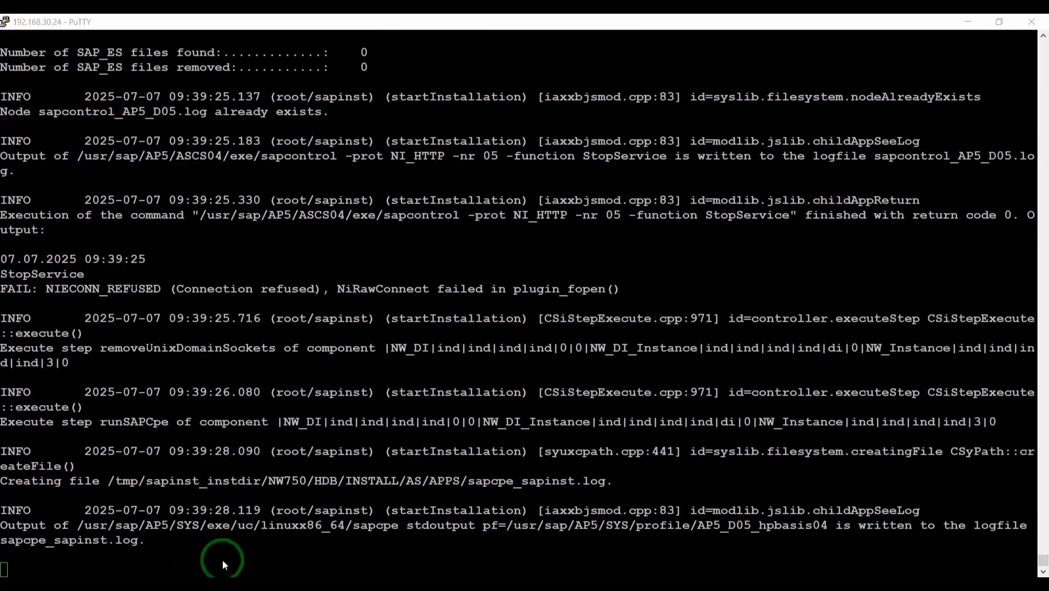
{"action": "left_click", "coordinate": [276, 495]}
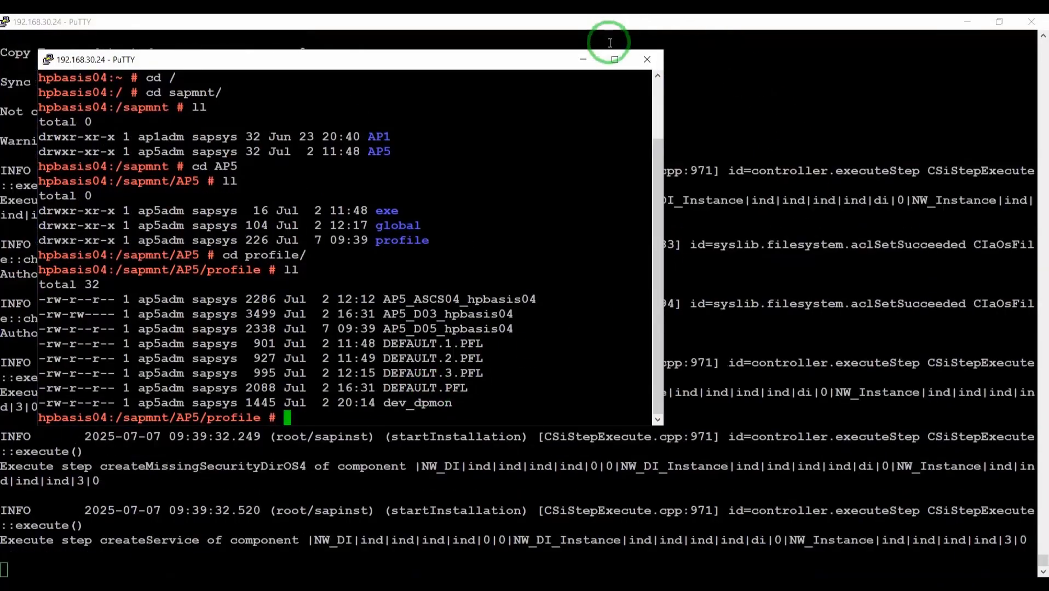
{"action": "left_click", "coordinate": [613, 66]}
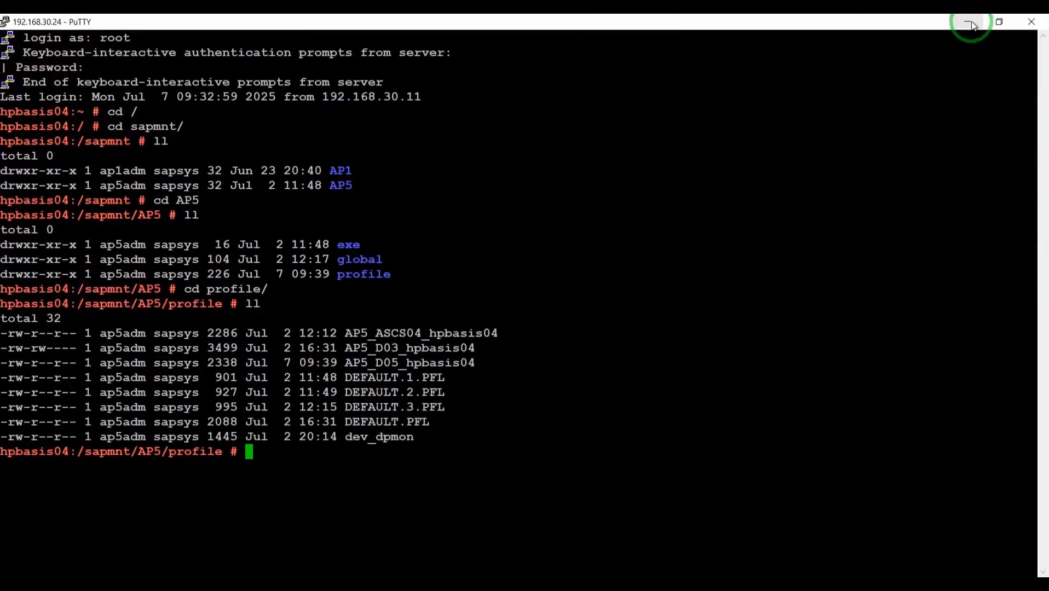
{"action": "left_click", "coordinate": [175, 556]}
{"action": "left_click", "coordinate": [199, 527]}
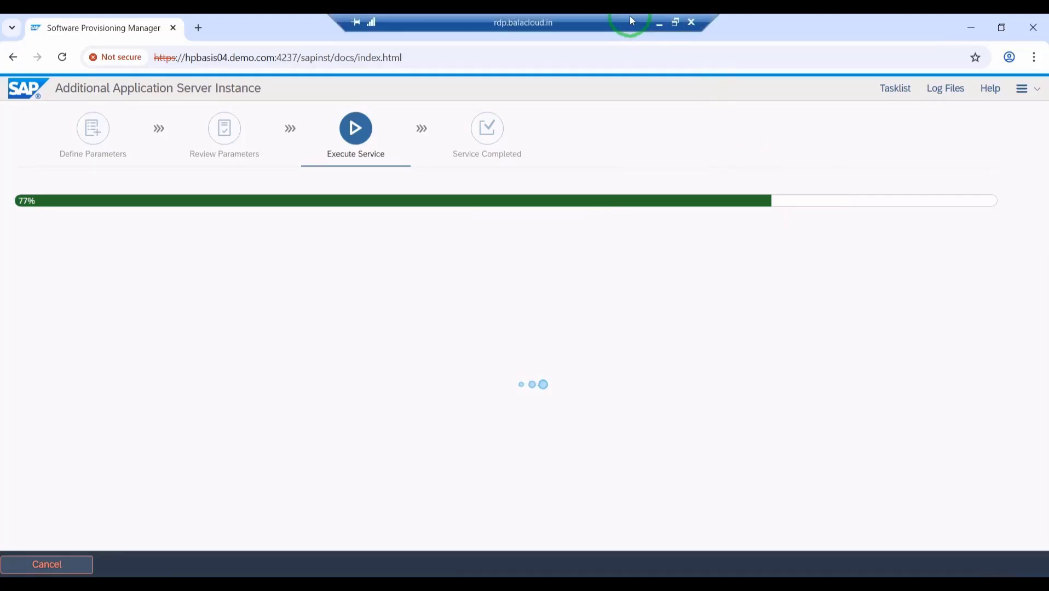
- Minimize the remote desktop session once the installation reaches 77%
{"action": "left_click", "coordinate": [658, 25]}
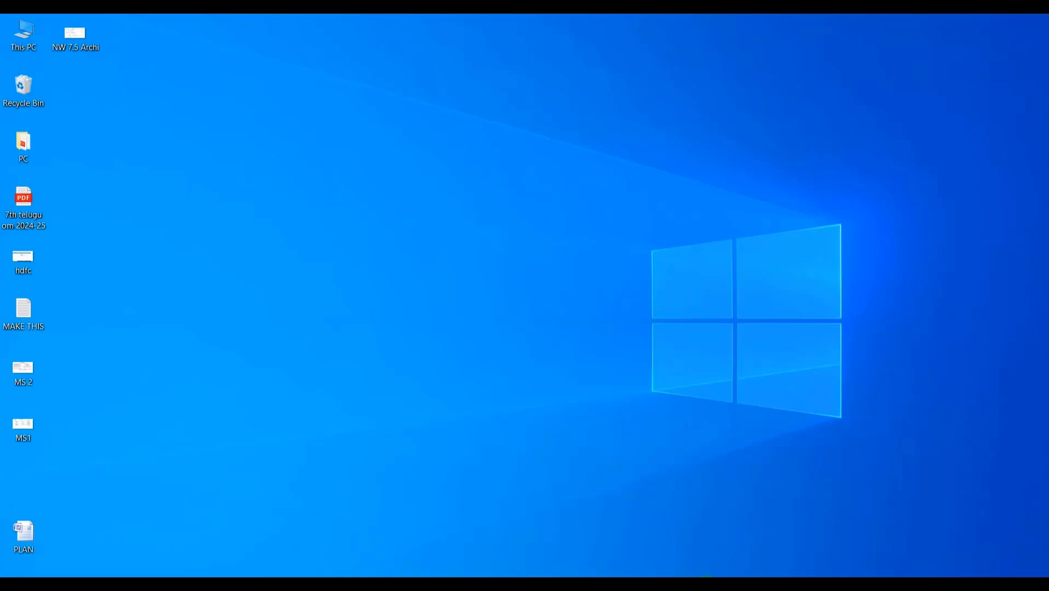
- Look through the MS1, MS 2 and Untitled Paint drawings, then show NW 7.5 Archi.png in Photos
{"action": "mouse_move", "coordinate": [692, 574]}
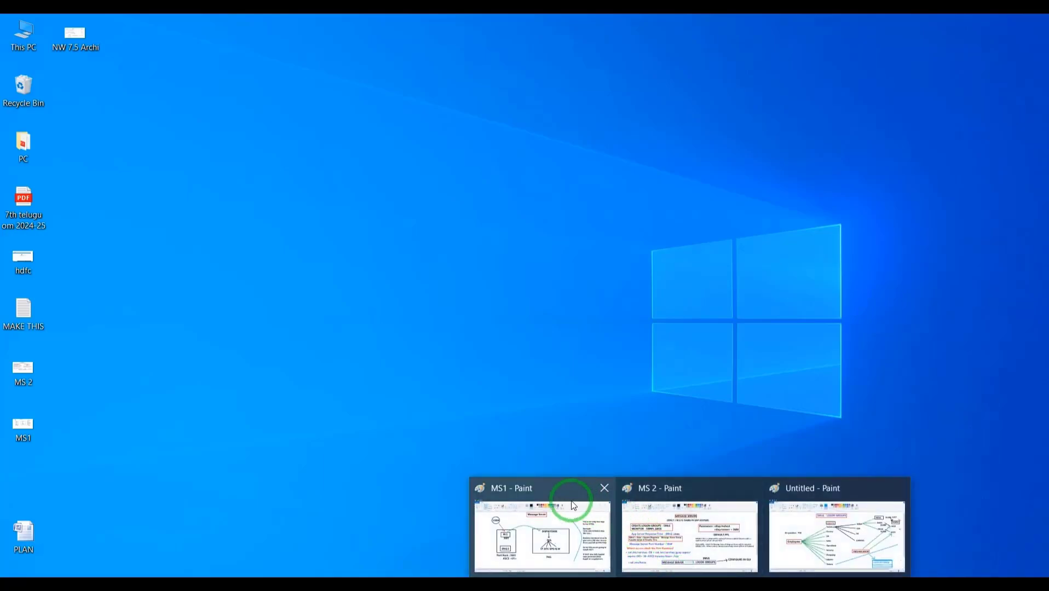
{"action": "left_click", "coordinate": [574, 493]}
{"action": "left_click", "coordinate": [700, 492]}
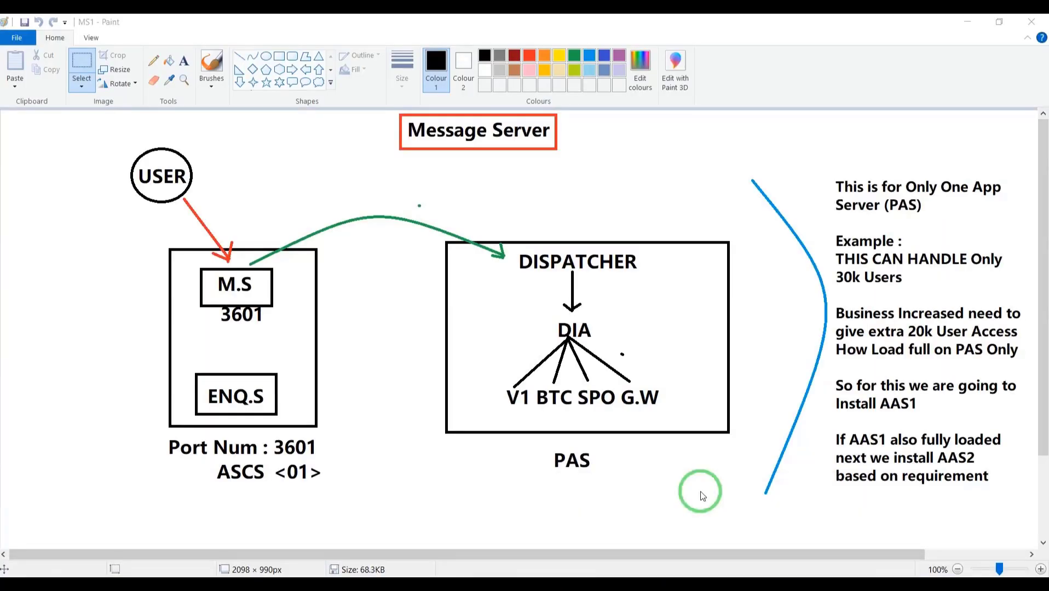
{"action": "mouse_move", "coordinate": [748, 554]}
{"action": "left_click", "coordinate": [823, 490]}
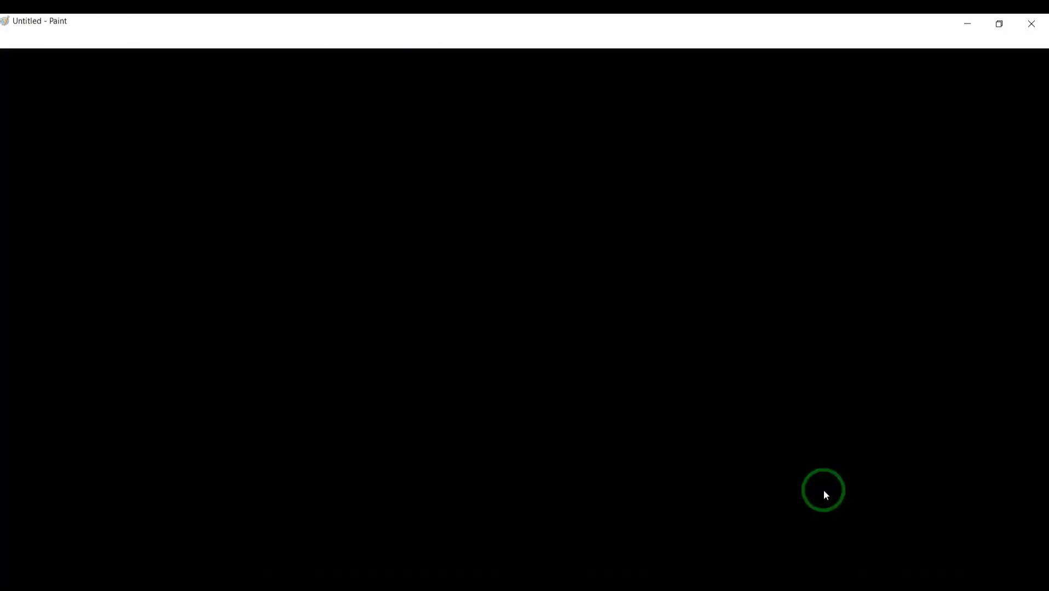
{"action": "left_click", "coordinate": [720, 575]}
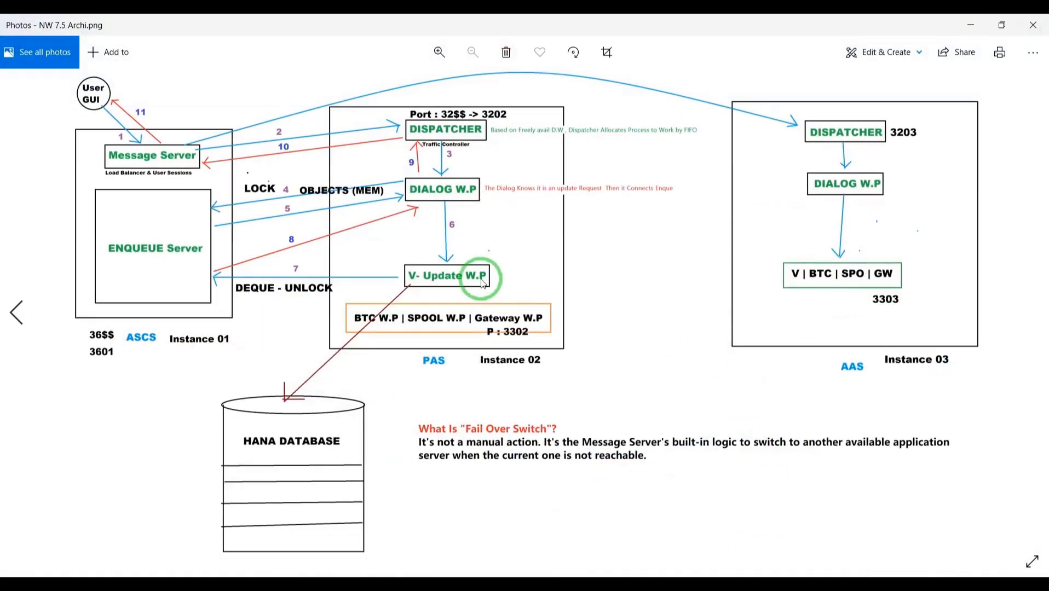
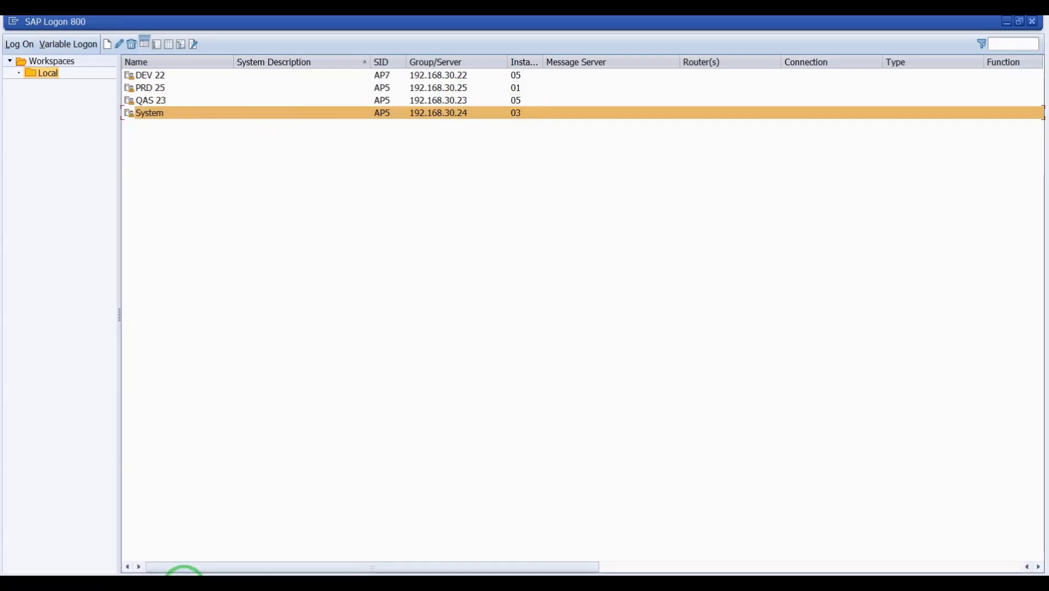
- Review the DEV 22, PRD 25, QAS 23 and System connections in SAP Logon 800's Local workspace
{"action": "mouse_move", "coordinate": [183, 573]}
{"action": "left_click", "coordinate": [229, 526]}
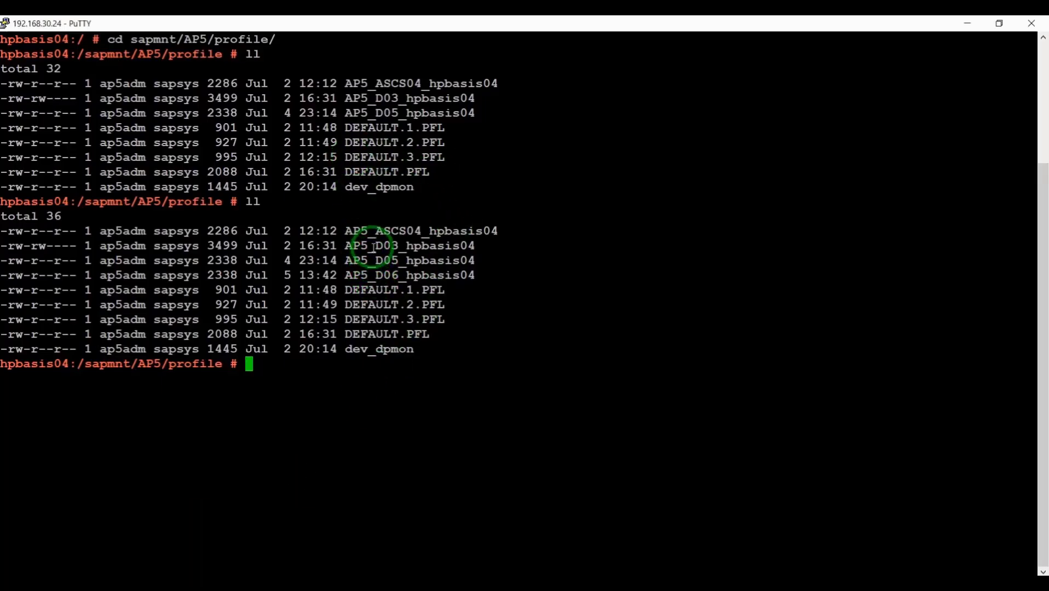
{"action": "left_click_drag", "start_coordinate": [374, 245], "coordinate": [417, 275]}
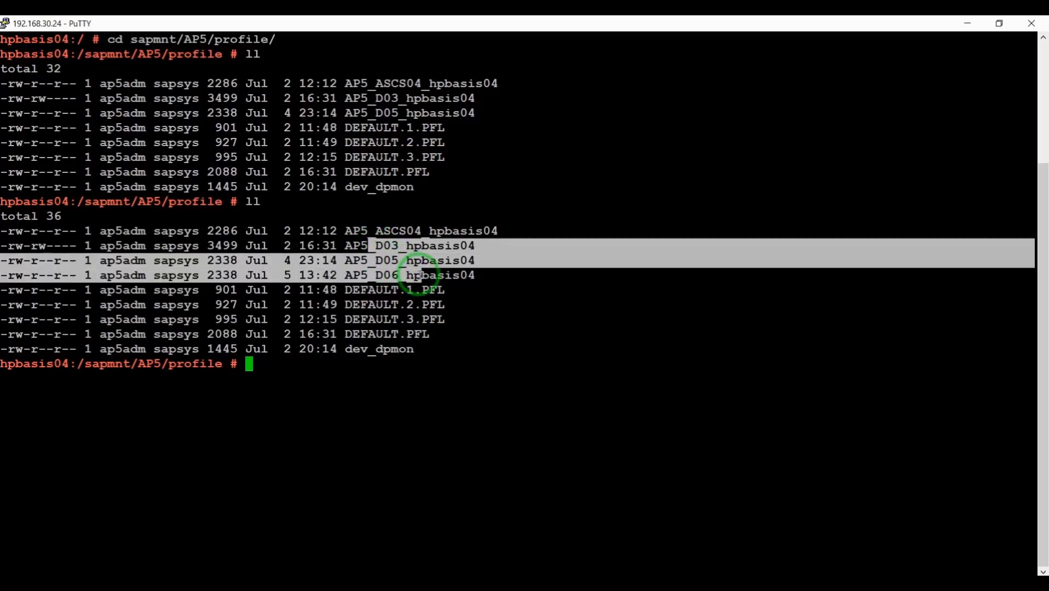
{"action": "double_click", "coordinate": [417, 275]}
{"action": "left_click", "coordinate": [379, 245]}
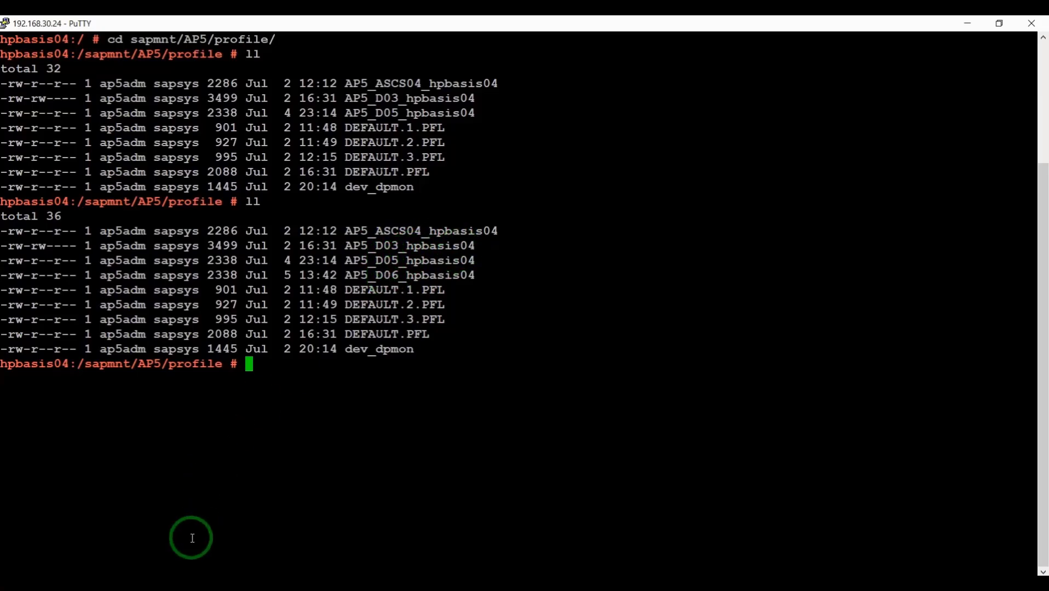
{"action": "mouse_move", "coordinate": [218, 584]}
{"action": "left_click", "coordinate": [187, 514]}
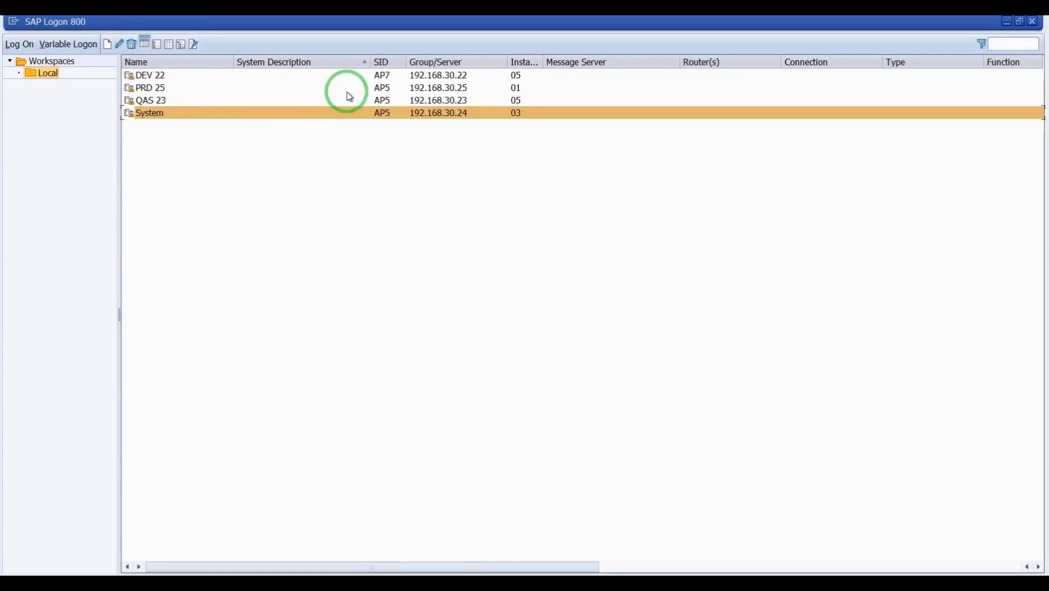
- Create a user-specified AP5 INSTANCE 06 connection: server 192.168.30.24, instance 06, system ID AP5
{"action": "left_click", "coordinate": [106, 43]}
{"action": "left_click", "coordinate": [122, 66]}
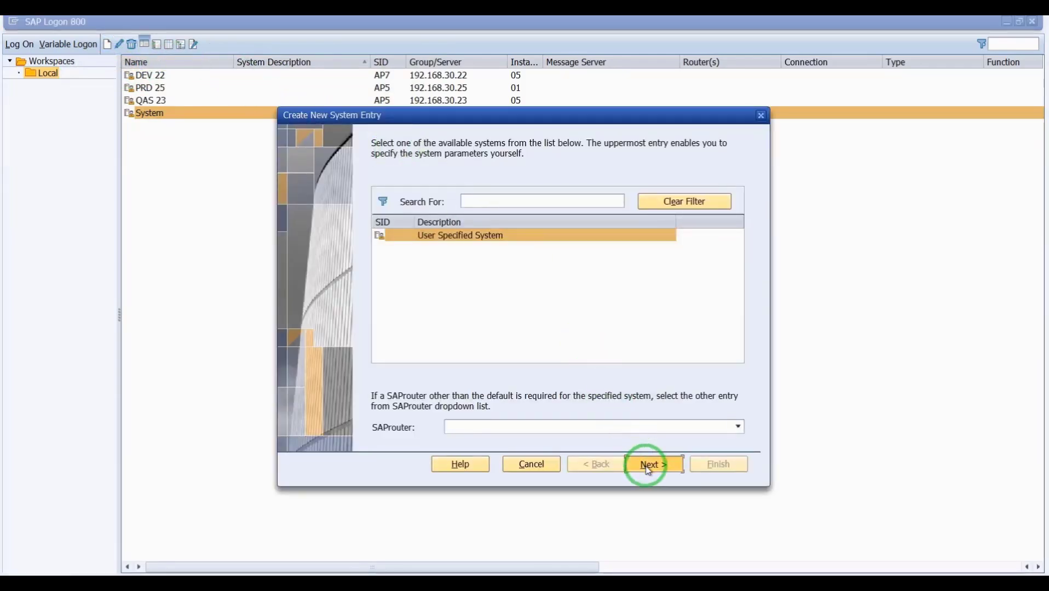
{"action": "left_click", "coordinate": [652, 464]}
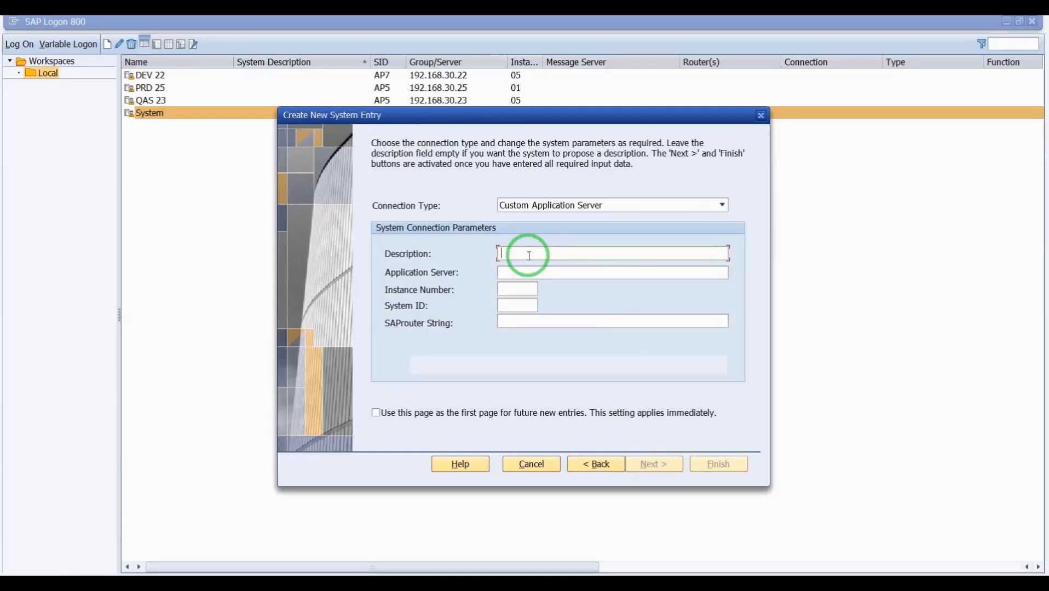
{"action": "key", "text": "Caps_Lock"}
{"action": "type", "text": "AP"}
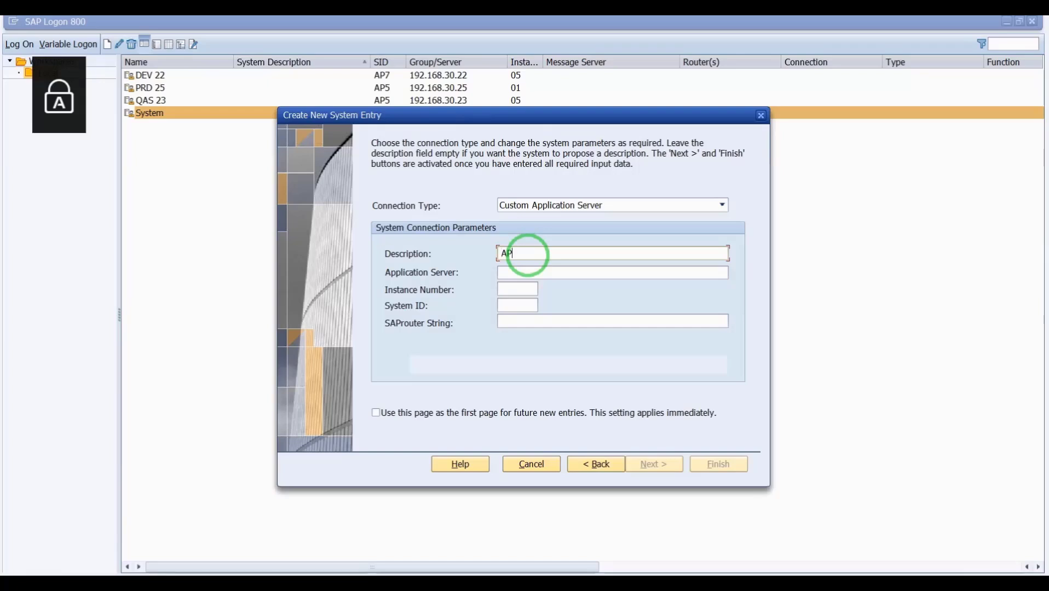
{"action": "type", "text": "5 INSTANCE 06"}
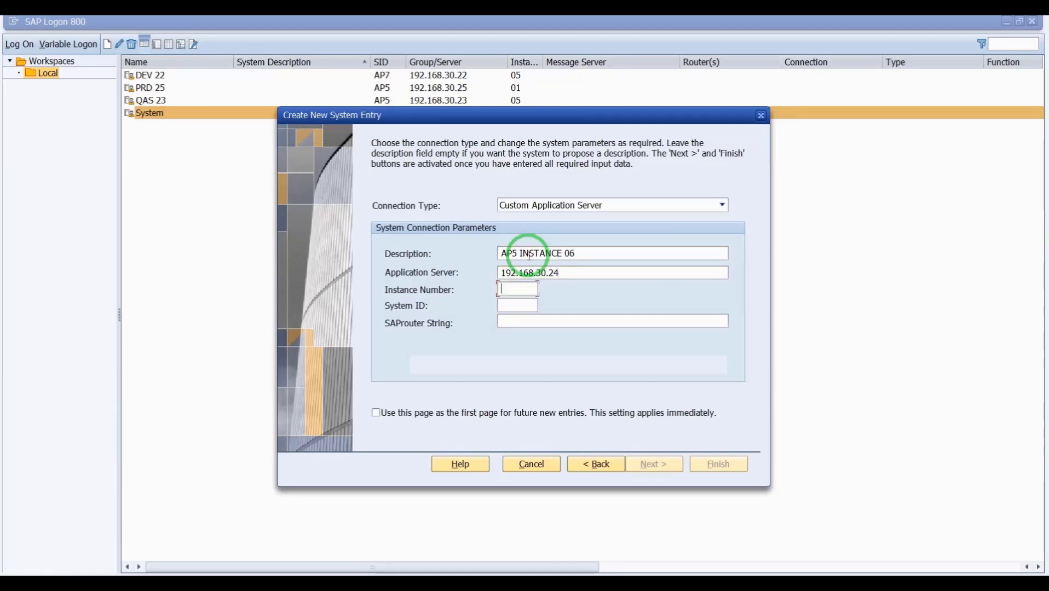
{"action": "key", "text": "Caps_Lock"}
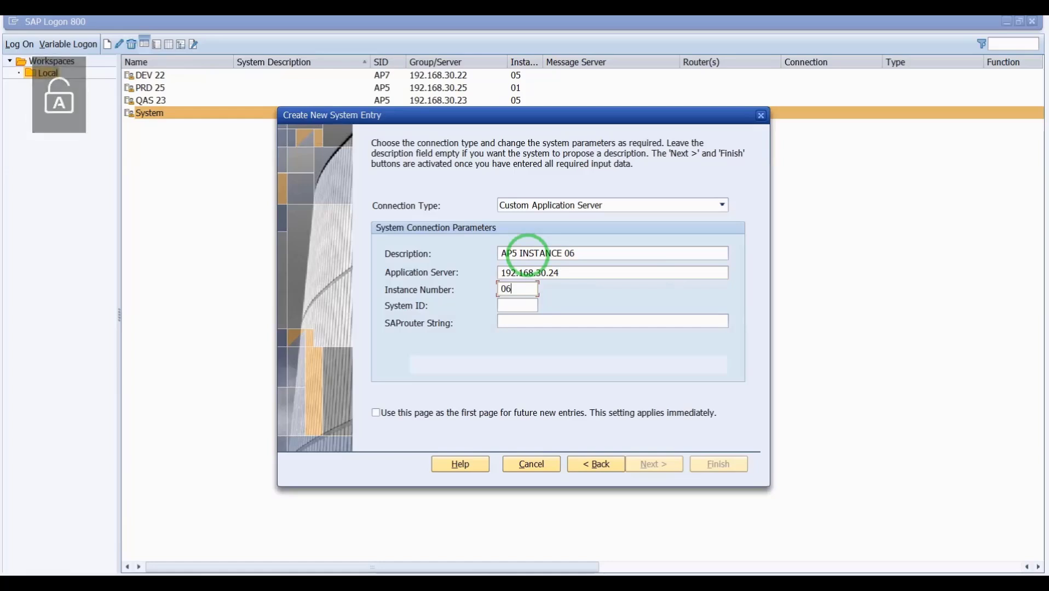
{"action": "key", "text": "Tab"}
{"action": "key", "text": "Caps_Lock"}
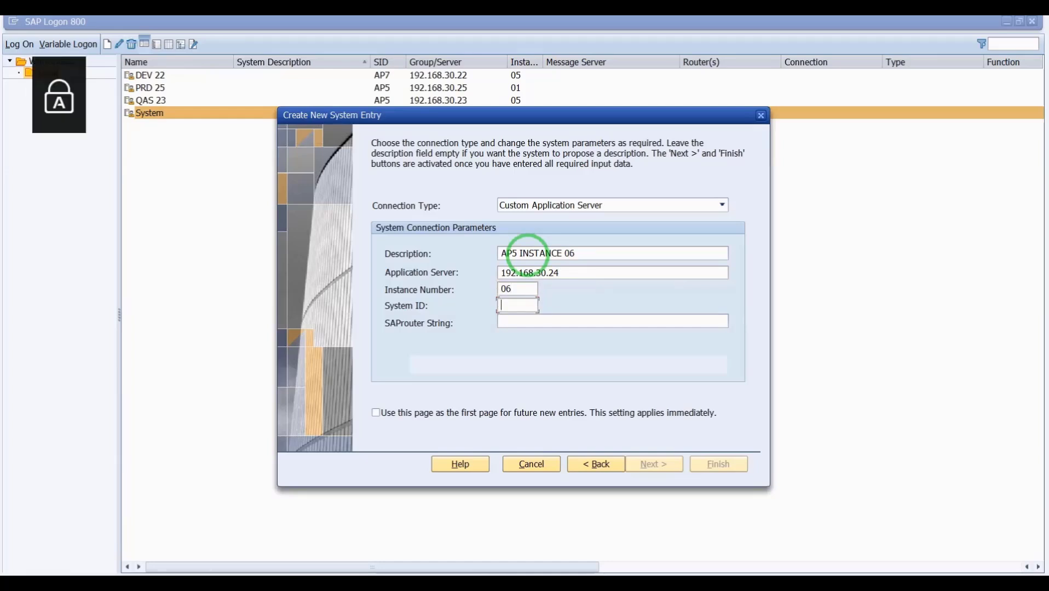
{"action": "type", "text": "AP5"}
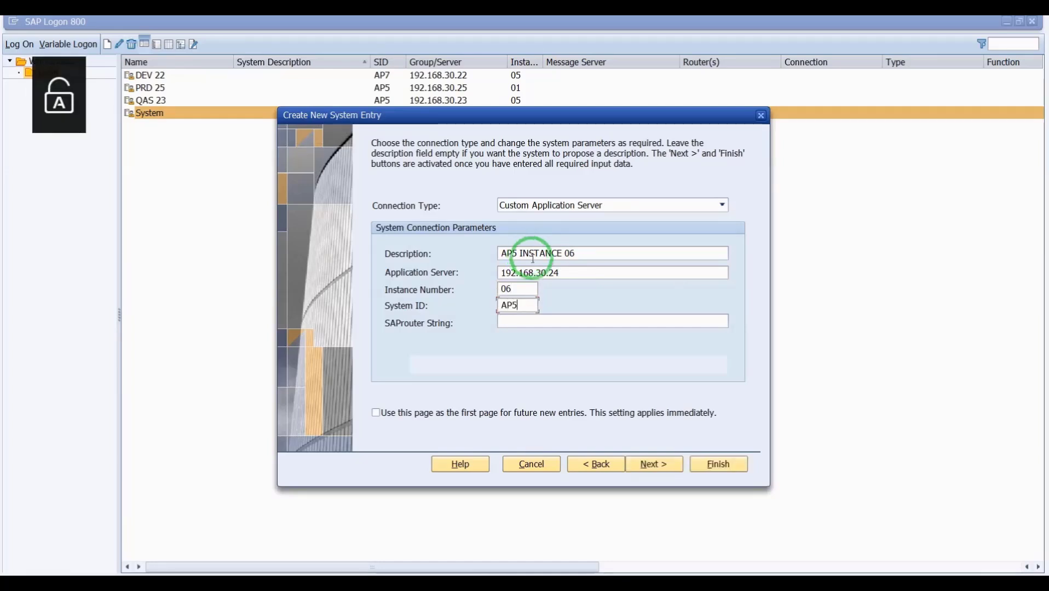
{"action": "left_click", "coordinate": [717, 464]}
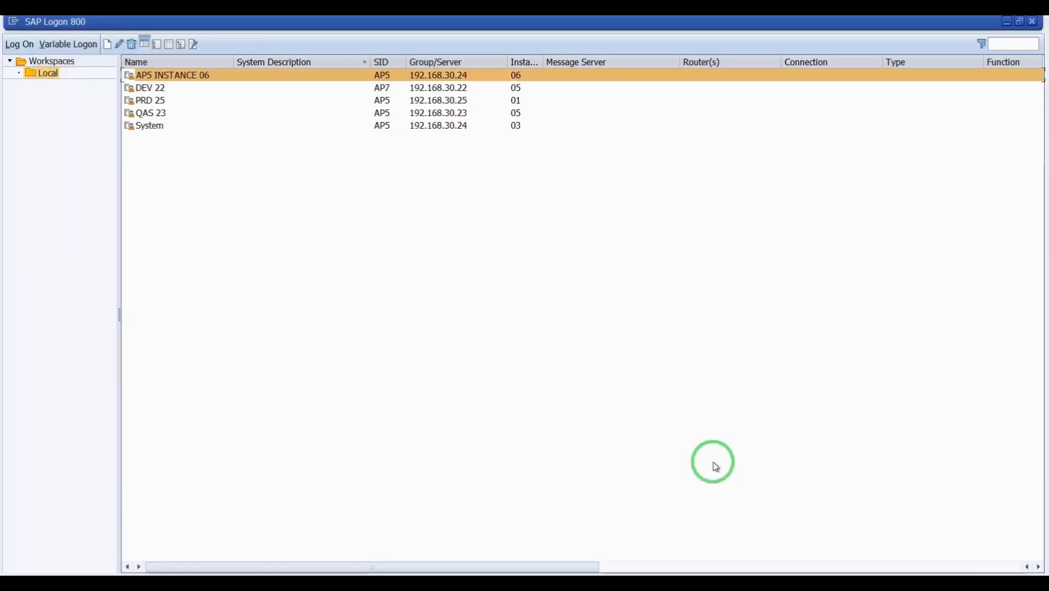
- Open the AP5 INSTANCE 06 logon, close it without signing in, and minimise the remote session
{"action": "double_click", "coordinate": [183, 76]}
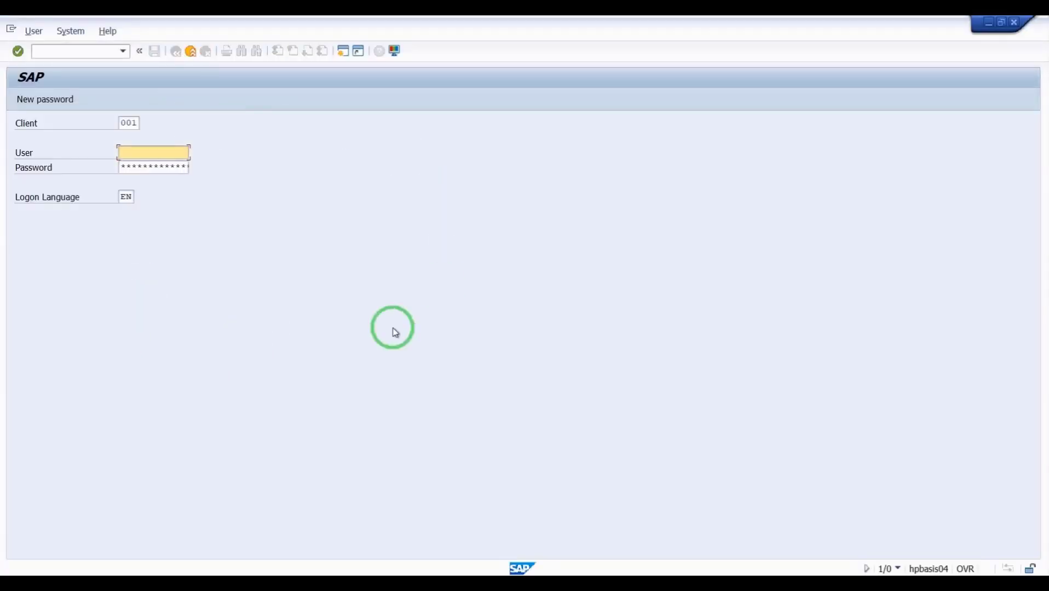
{"action": "left_click", "coordinate": [1011, 28]}
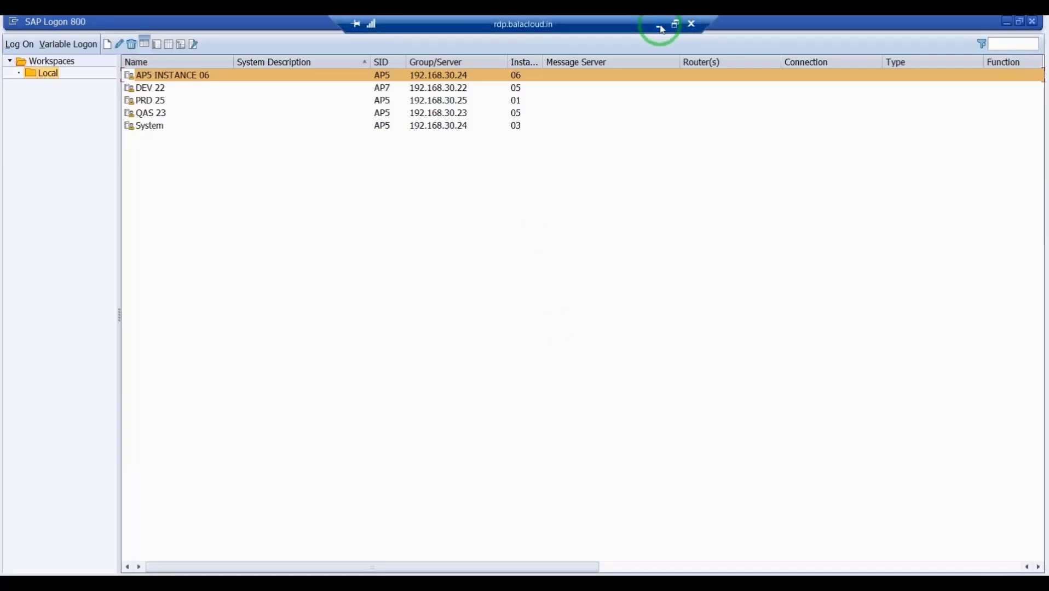
{"action": "left_click", "coordinate": [660, 27]}
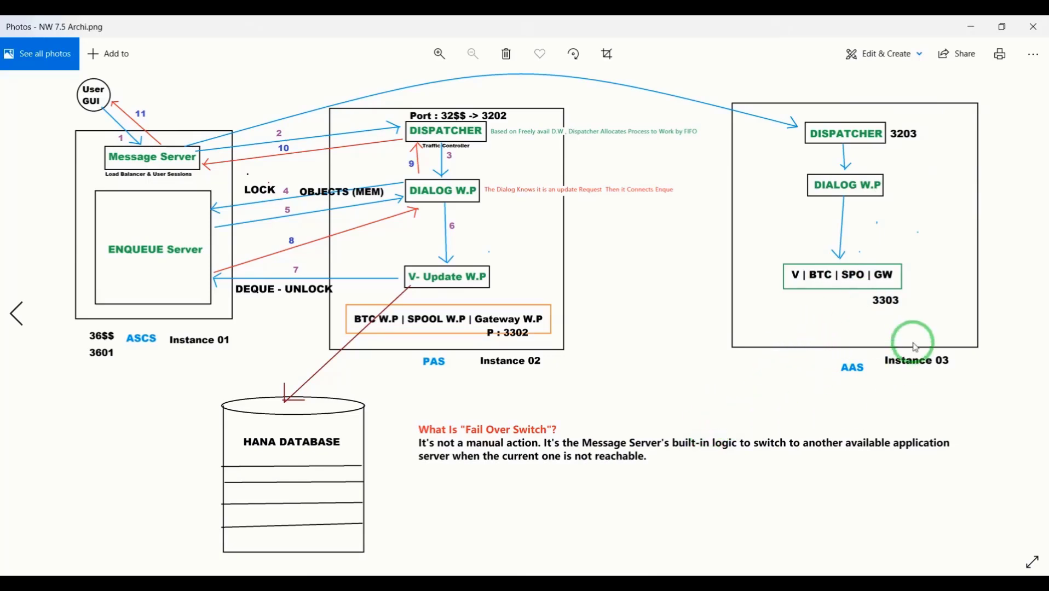
- Switch from the NW 7.5 architecture diagram to the Message Server notes
{"action": "key", "text": "alt+Tab"}
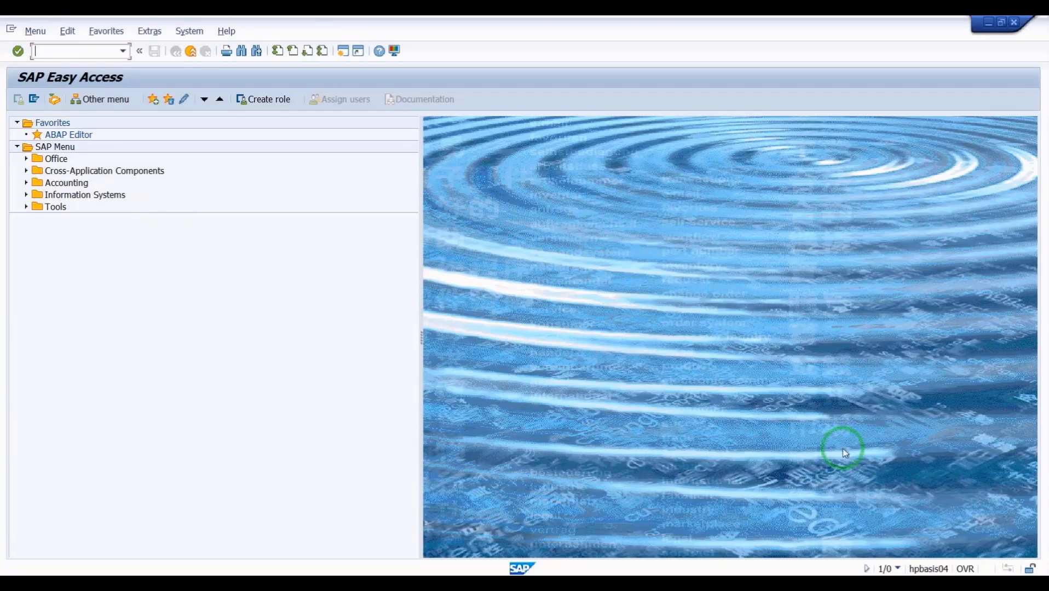
- Check the system, client and user details, then start transaction SMLG
{"action": "left_click", "coordinate": [897, 568]}
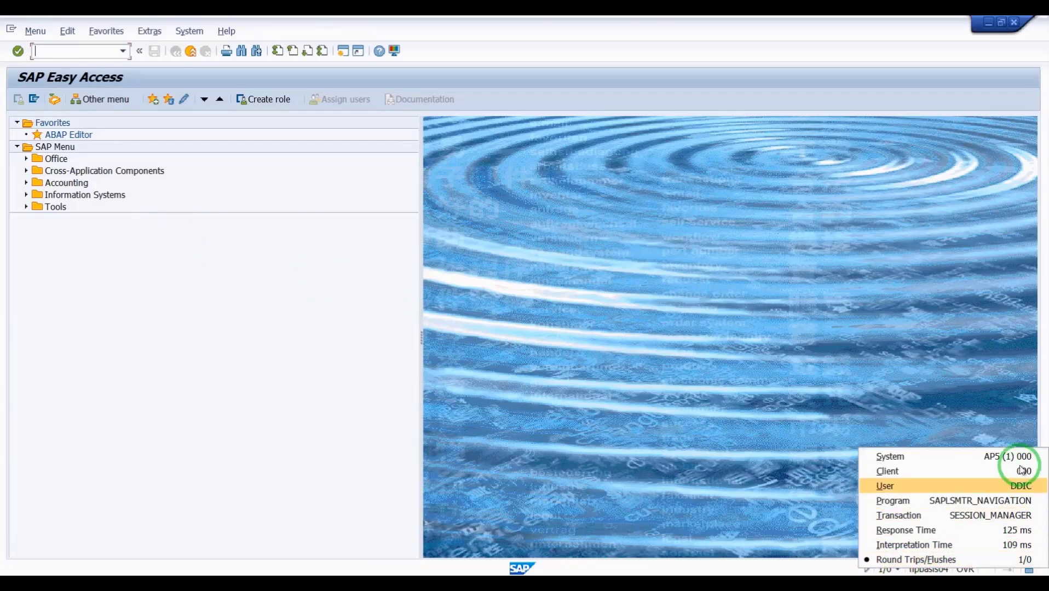
{"action": "left_click", "coordinate": [60, 53]}
{"action": "key", "text": "Caps_Lock"}
{"action": "type", "text": "S"}
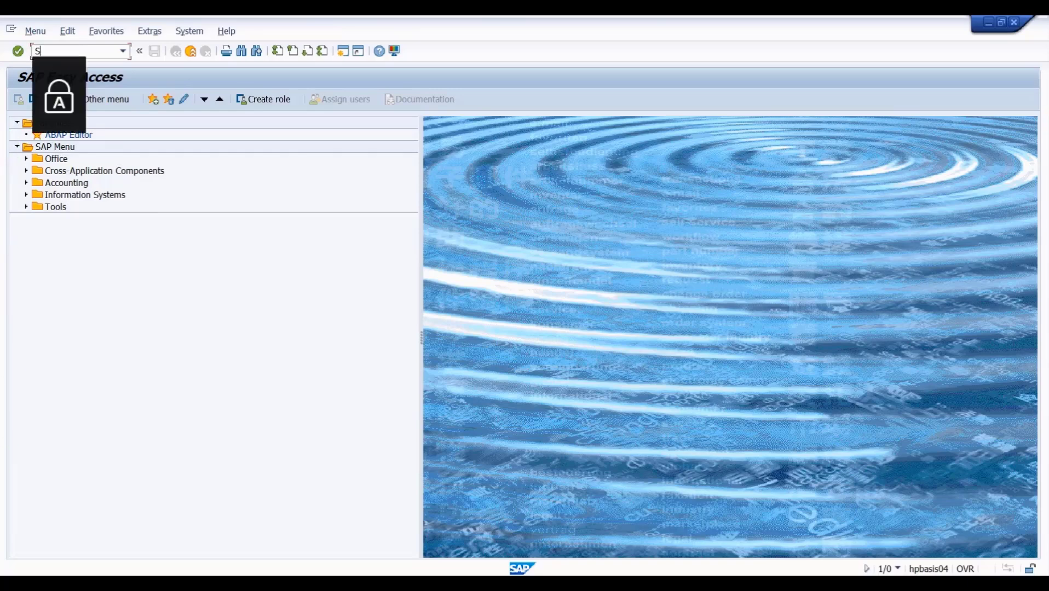
{"action": "type", "text": "MLG"}
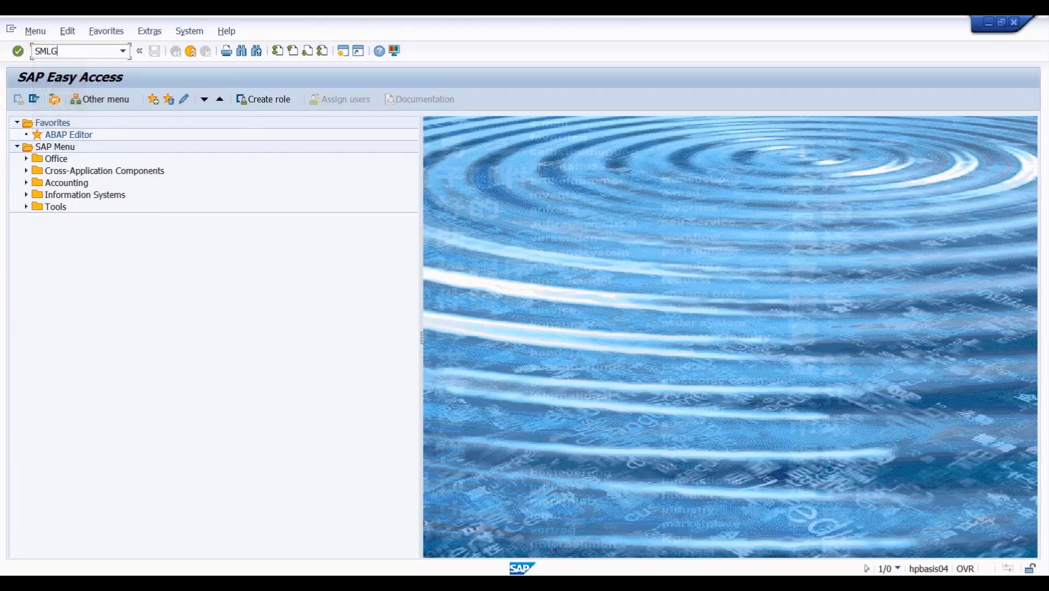
{"action": "key", "text": "Return"}
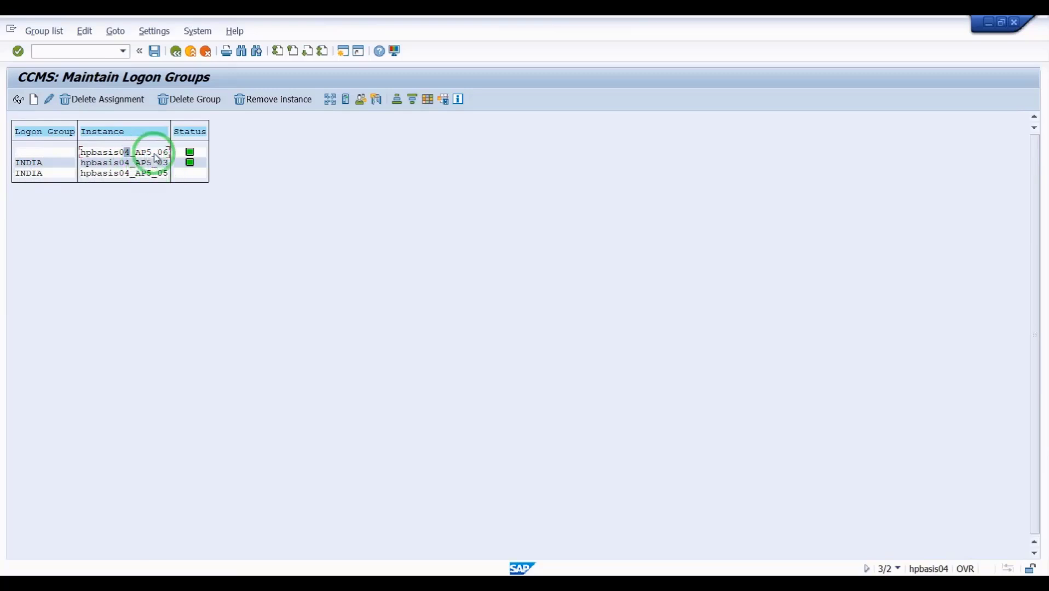
- Inspect the existing assignment of instance hpbasis04_AP5_06 without making changes
{"action": "double_click", "coordinate": [64, 155]}
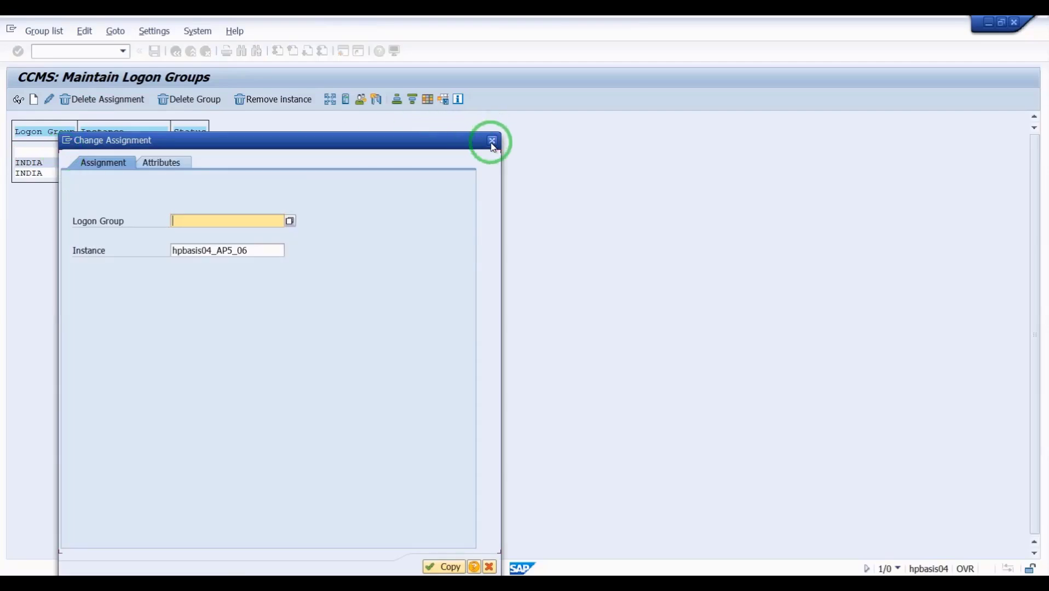
{"action": "left_click", "coordinate": [491, 141]}
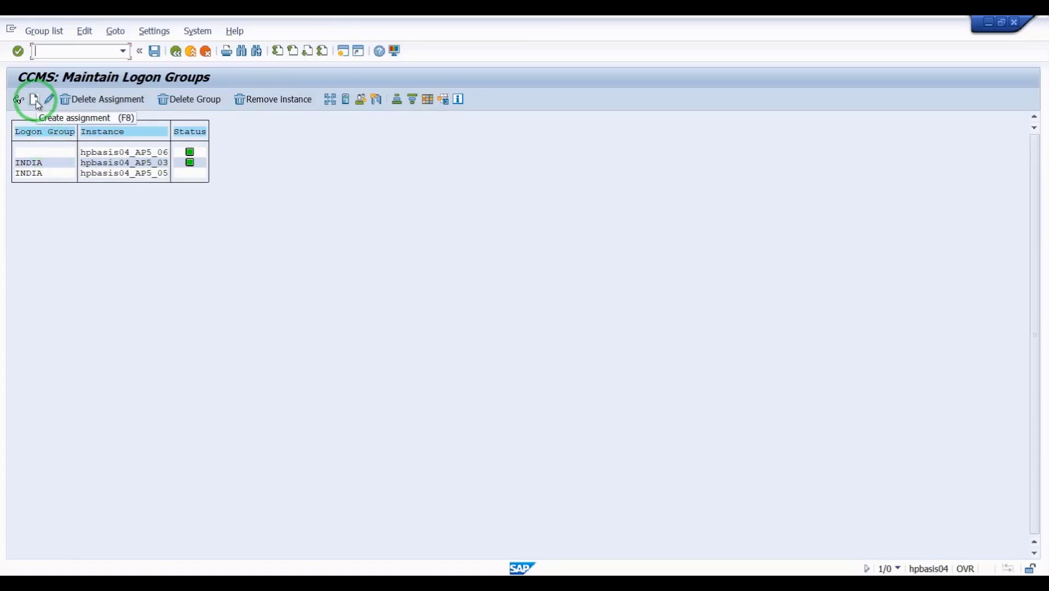
{"action": "left_click", "coordinate": [57, 151]}
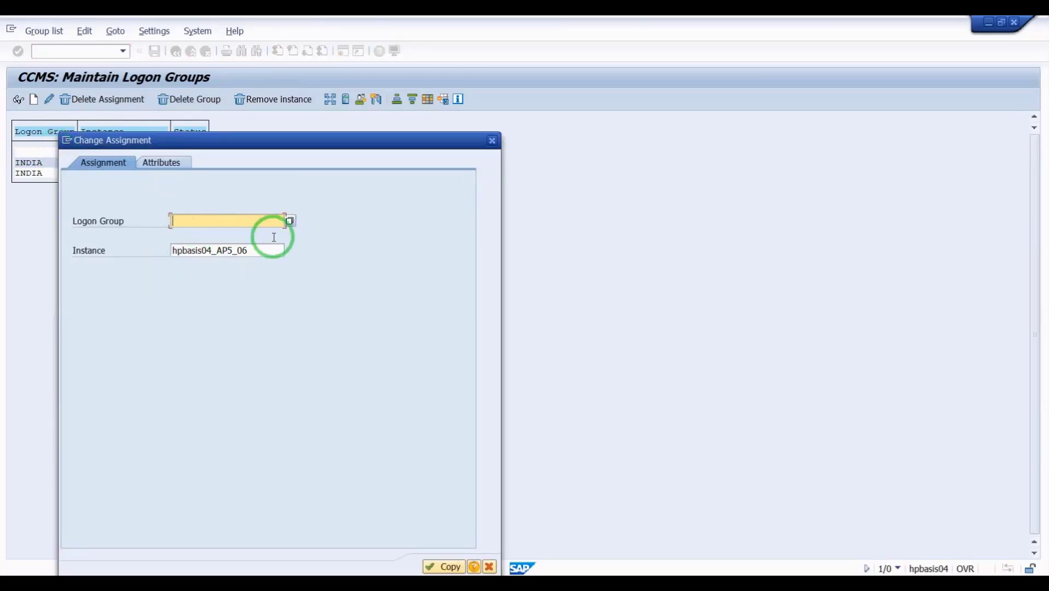
{"action": "left_click", "coordinate": [493, 141]}
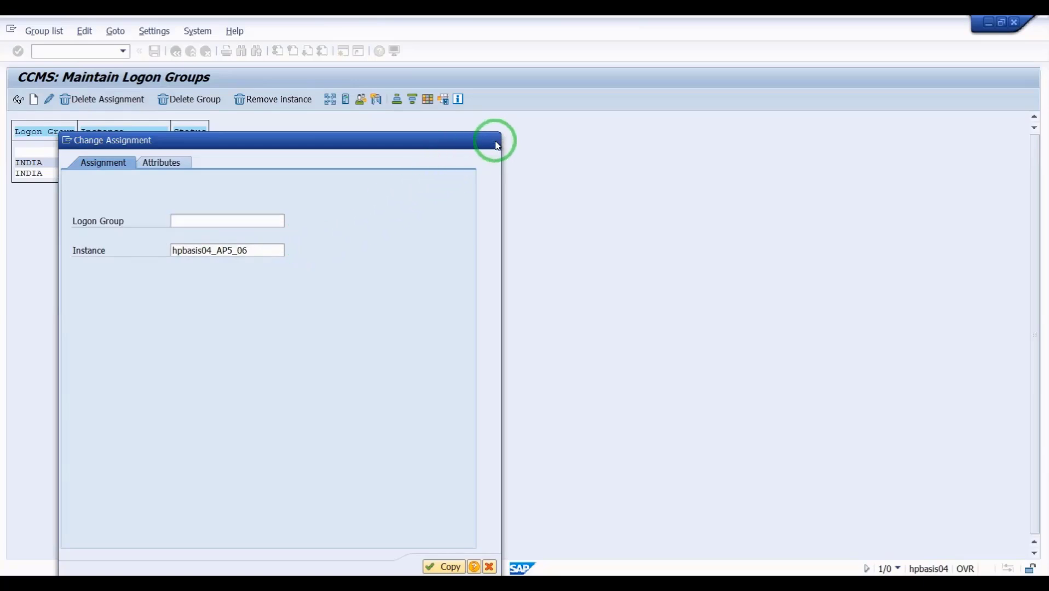
- Assign instance hpbasis04_AP5_06 to a new USA logon group and apply it
{"action": "left_click", "coordinate": [35, 100]}
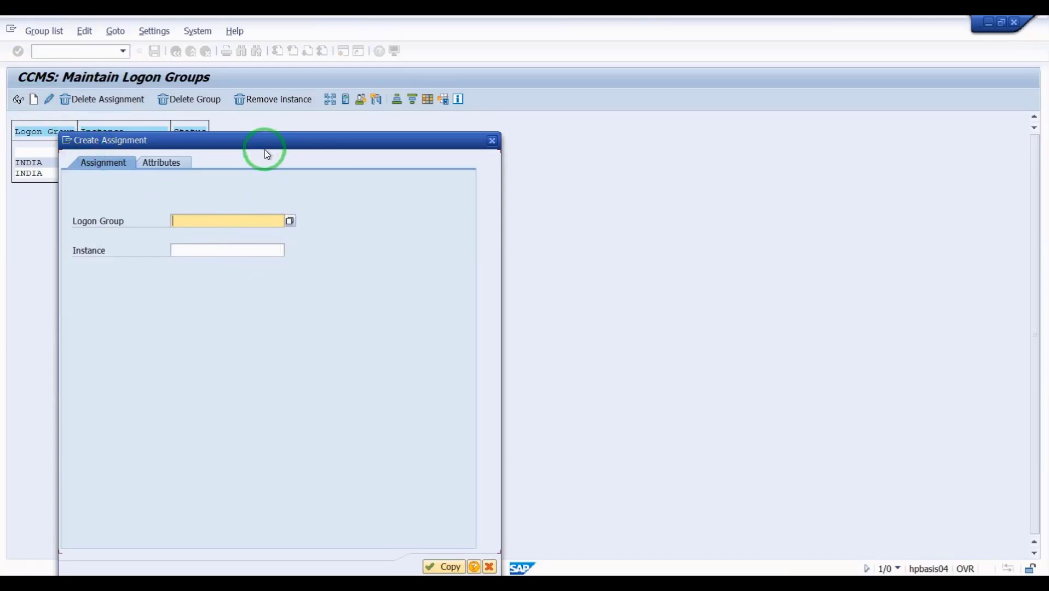
{"action": "left_click_drag", "start_coordinate": [267, 143], "coordinate": [499, 141]}
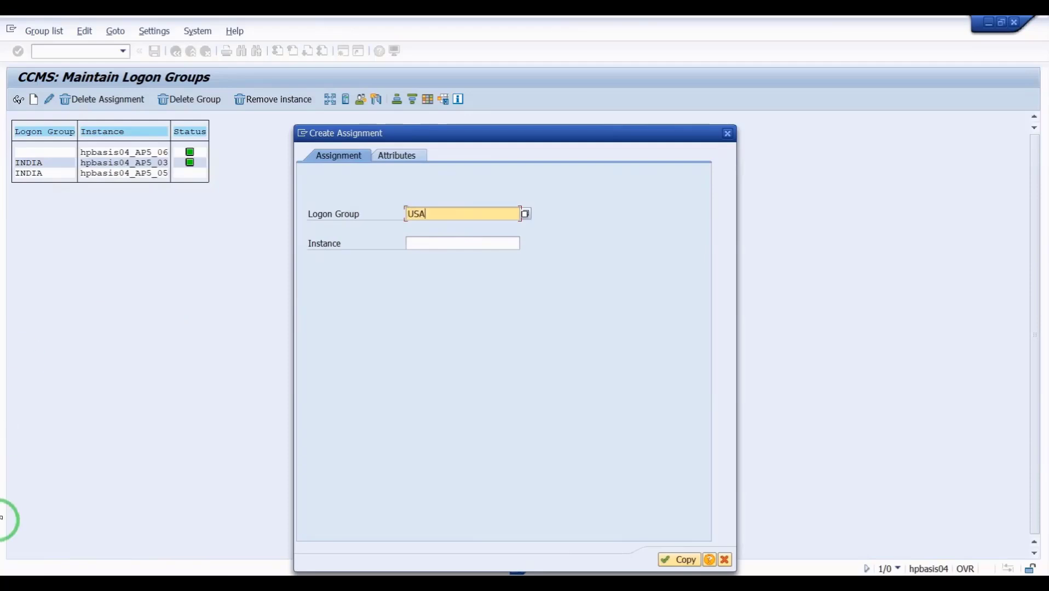
{"action": "left_click", "coordinate": [492, 243]}
{"action": "left_click", "coordinate": [526, 244]}
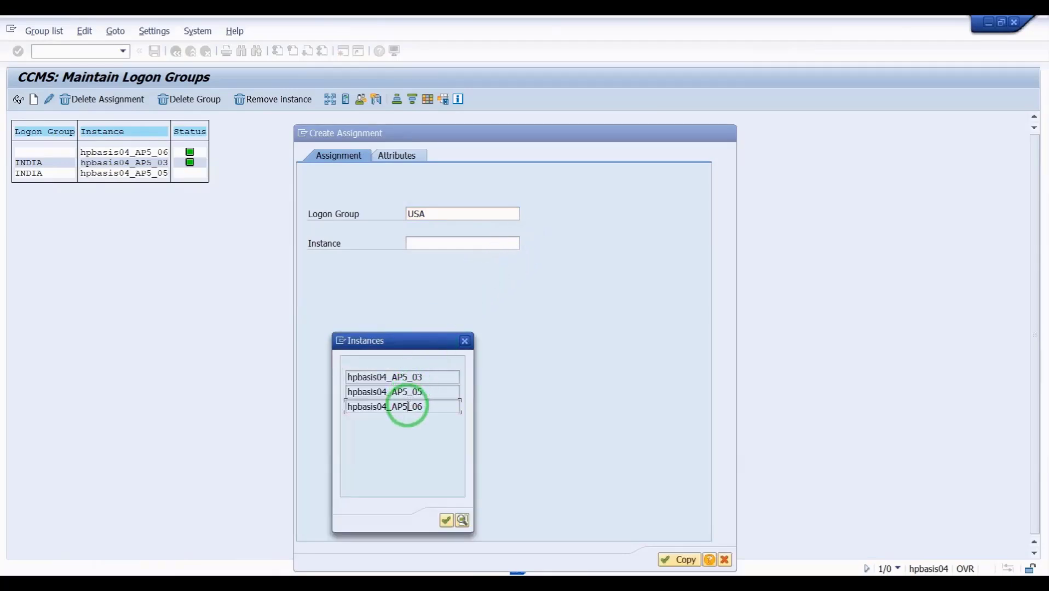
{"action": "left_click", "coordinate": [446, 518]}
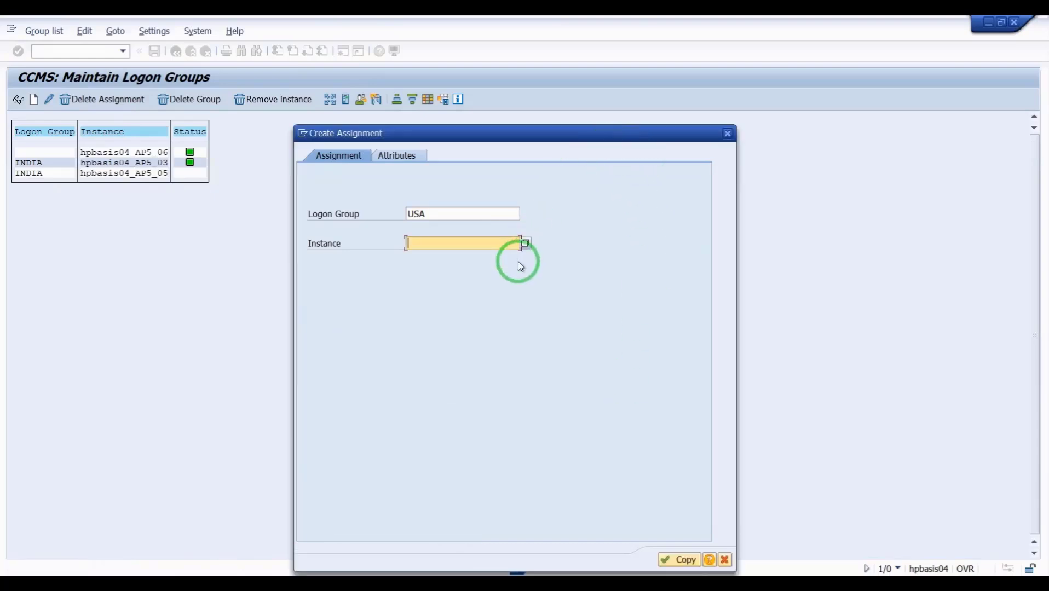
{"action": "left_click", "coordinate": [538, 241]}
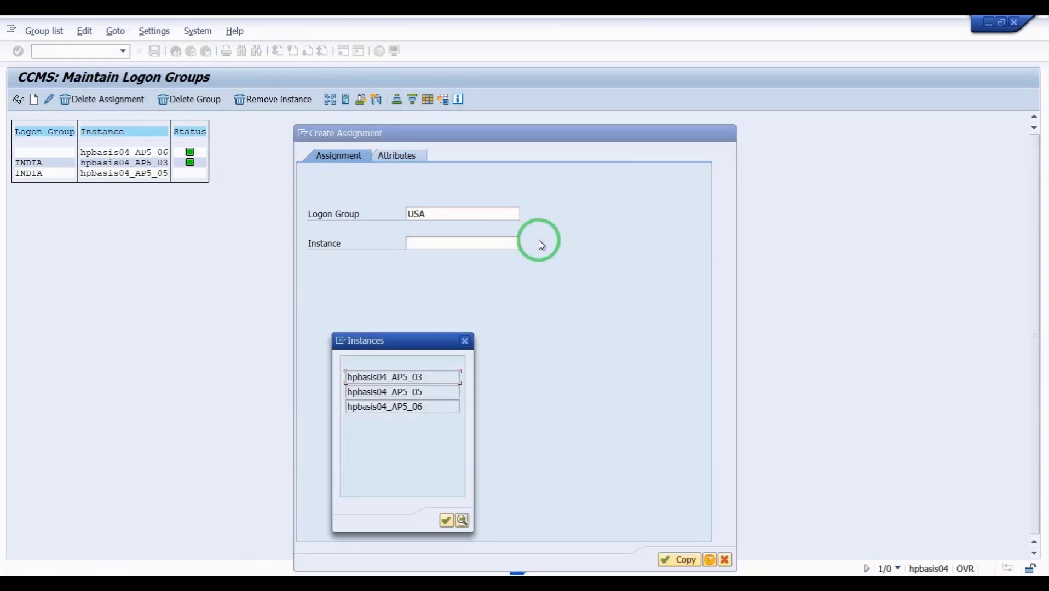
{"action": "double_click", "coordinate": [412, 407]}
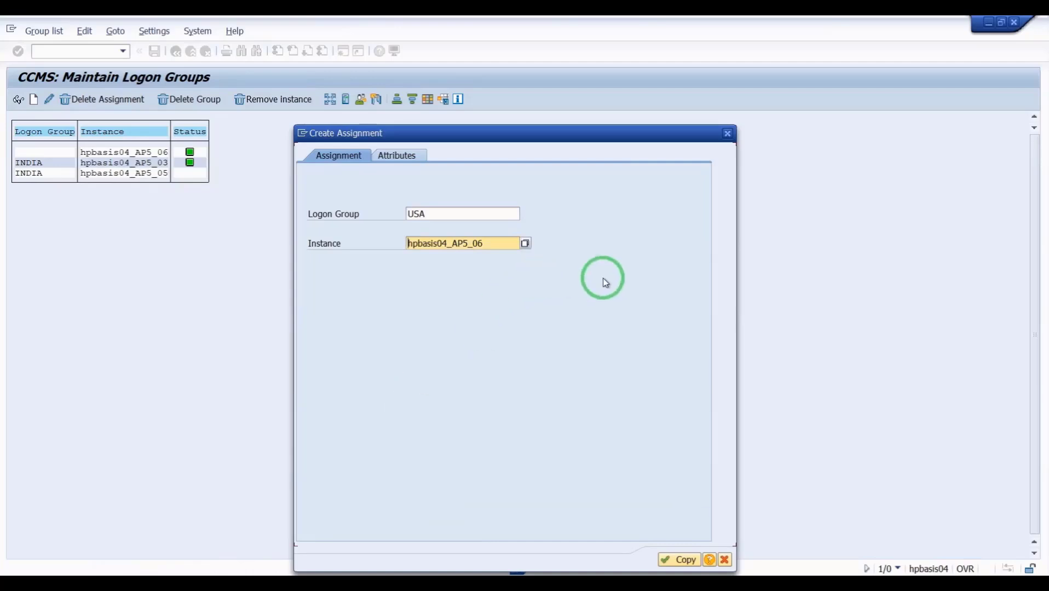
{"action": "left_click", "coordinate": [683, 563]}
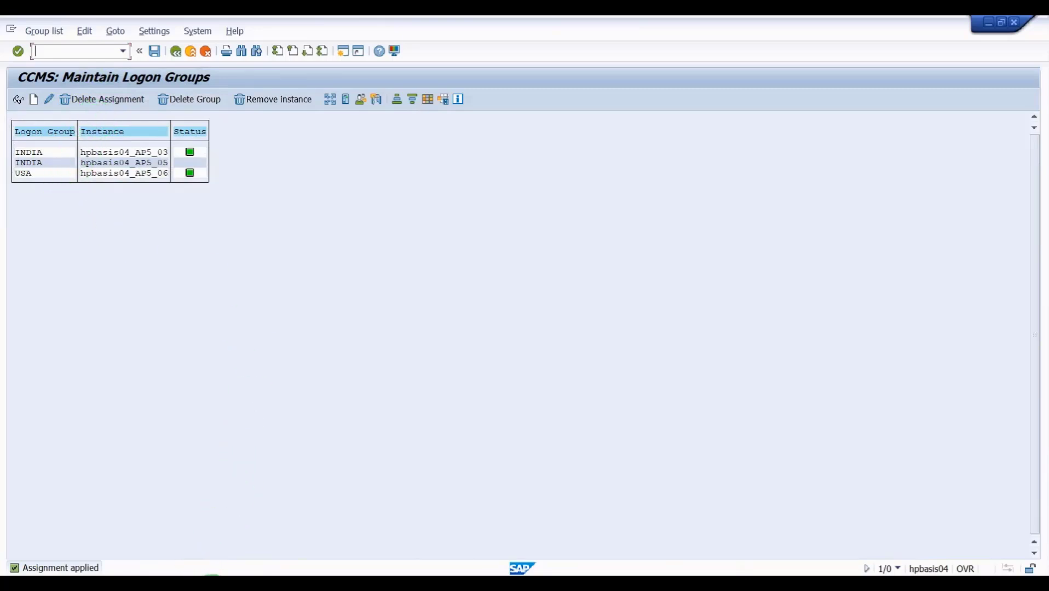
- Start a new SAP Logon connection entry of type Group/Server Selection
{"action": "left_click", "coordinate": [154, 546]}
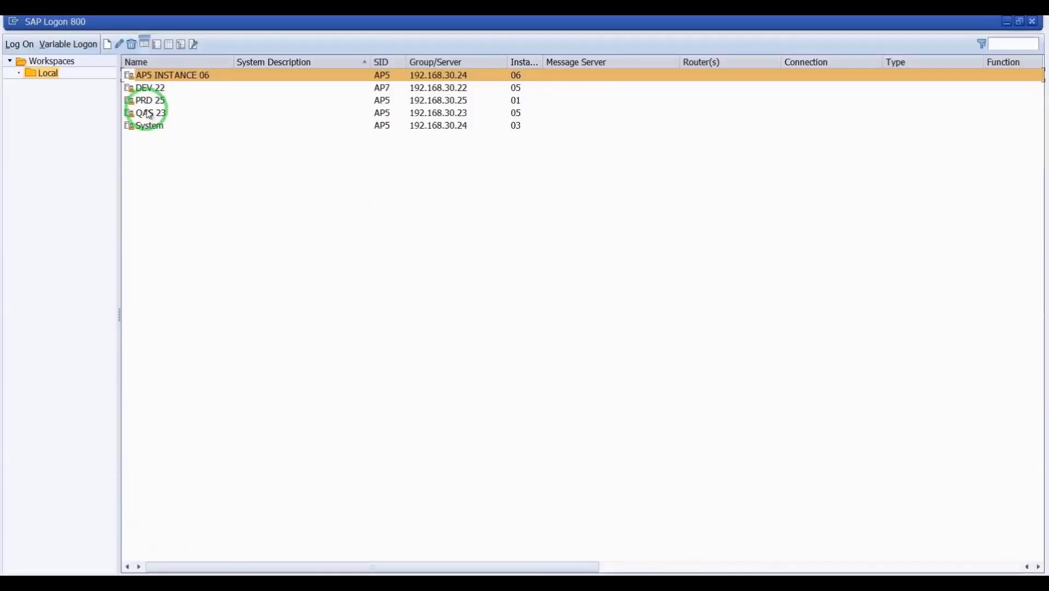
{"action": "left_click", "coordinate": [107, 46]}
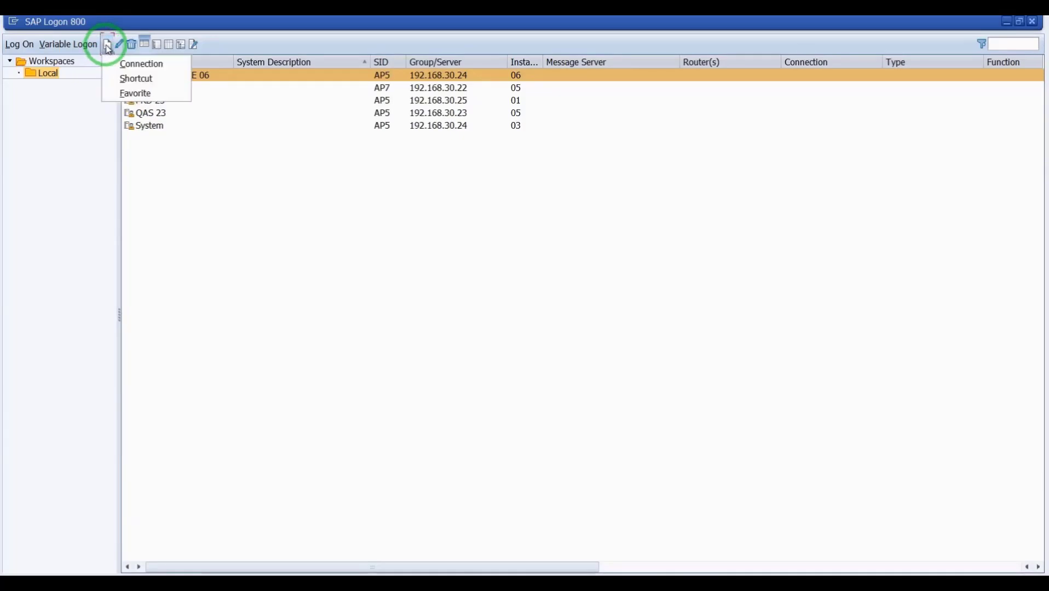
{"action": "left_click", "coordinate": [116, 58]}
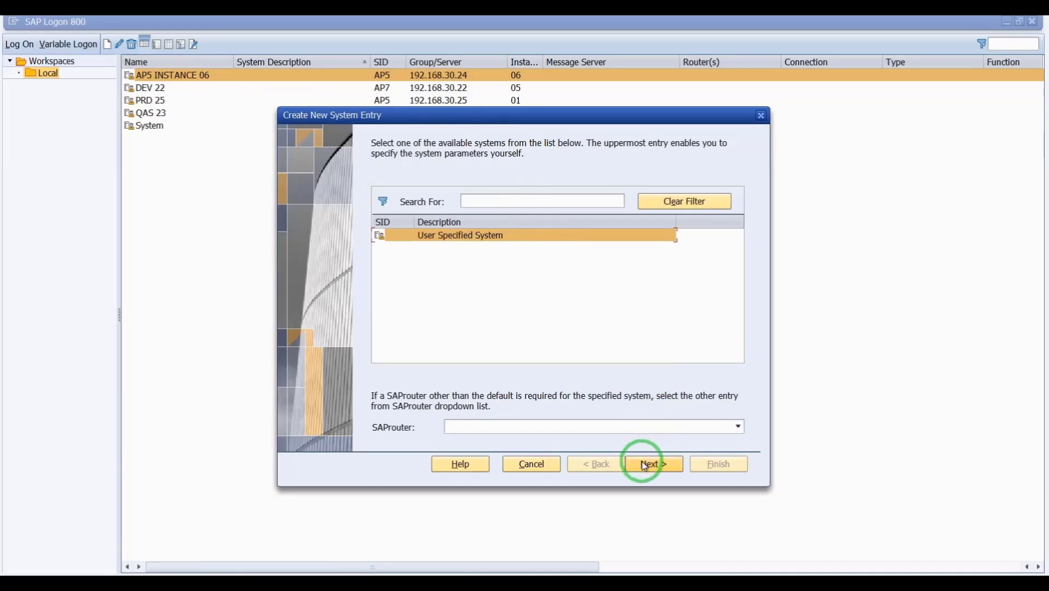
{"action": "left_click", "coordinate": [644, 465]}
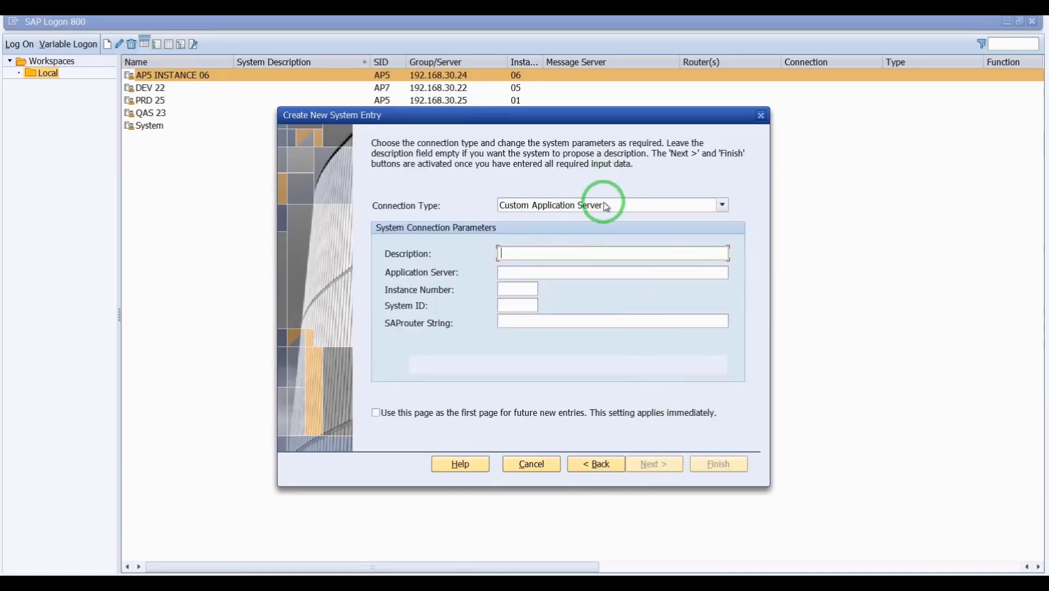
{"action": "left_click", "coordinate": [722, 205]}
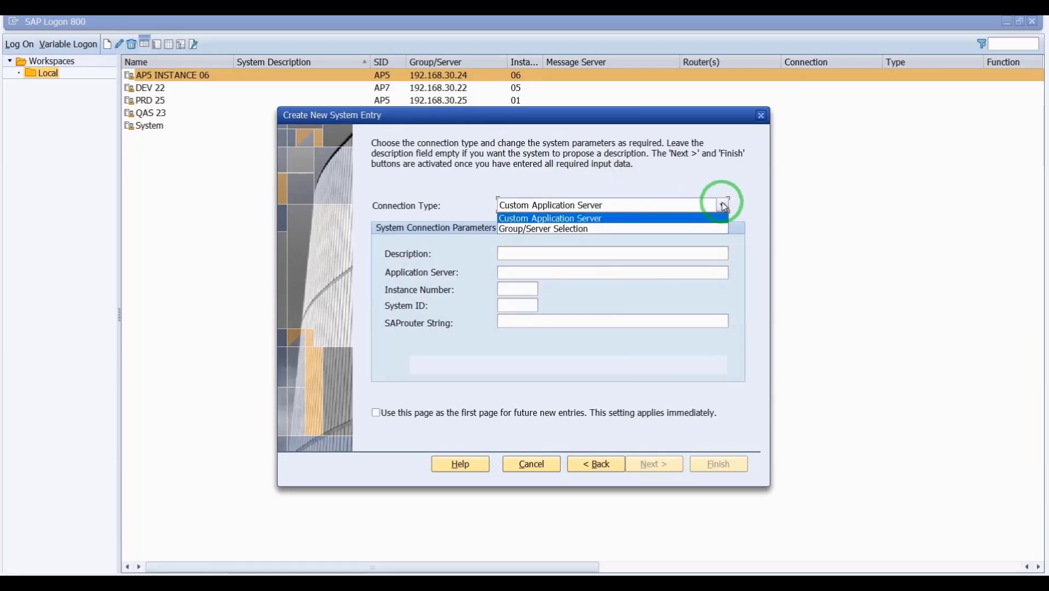
{"action": "left_click", "coordinate": [548, 229]}
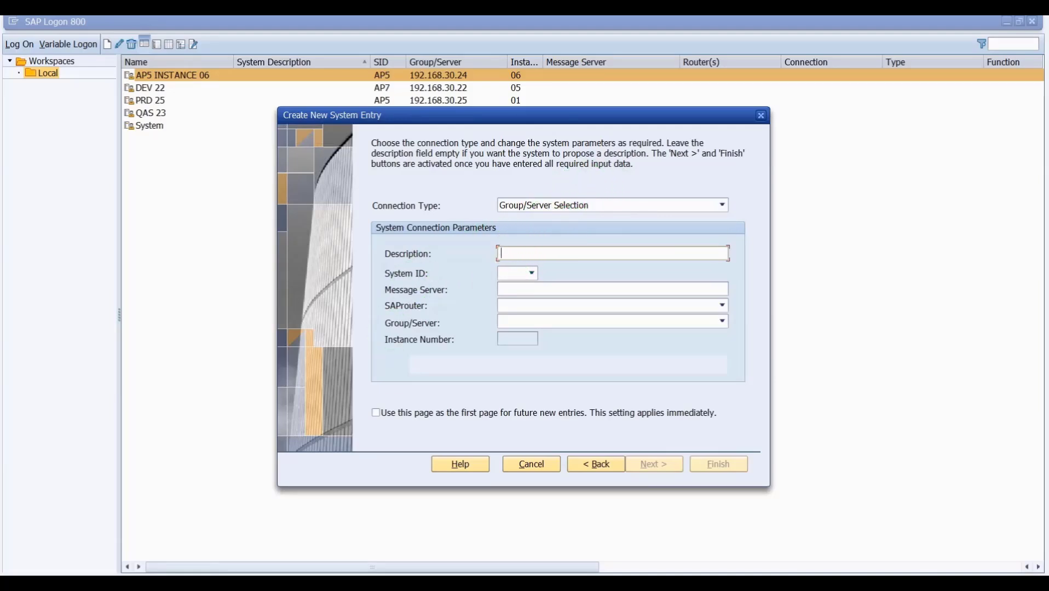
- Enter description INDIA 1, system ID AP5 and message server 192.168.30.24
{"action": "key", "text": "BackSpace"}
{"action": "key", "text": "BackSpace"}
{"action": "type", "text": "IA"}
{"action": "key", "text": "Caps_Lock"}
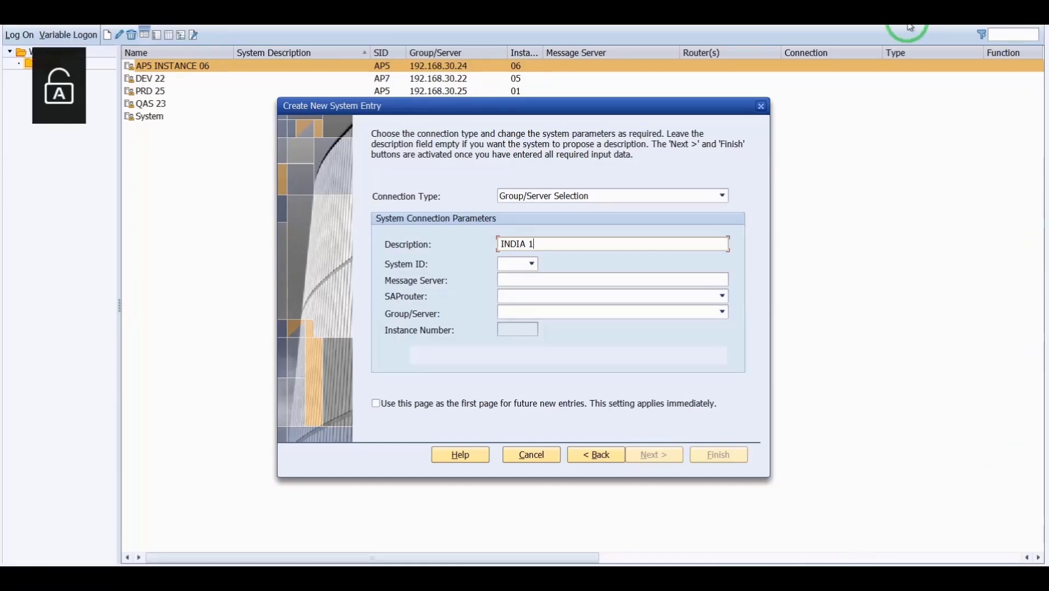
{"action": "left_click", "coordinate": [510, 264]}
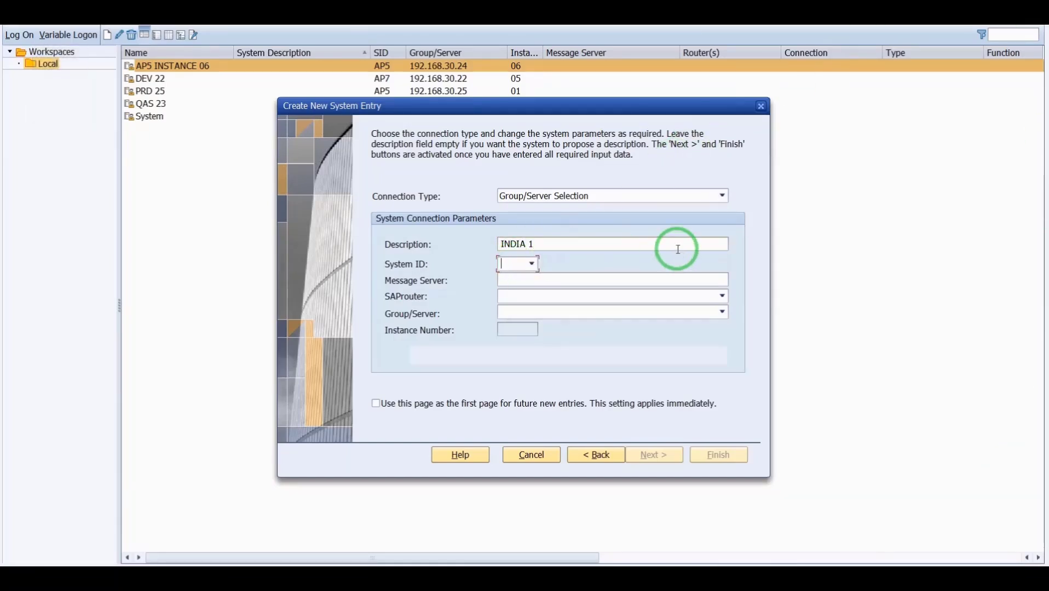
{"action": "key", "text": "Caps_Lock"}
{"action": "type", "text": "AP5"}
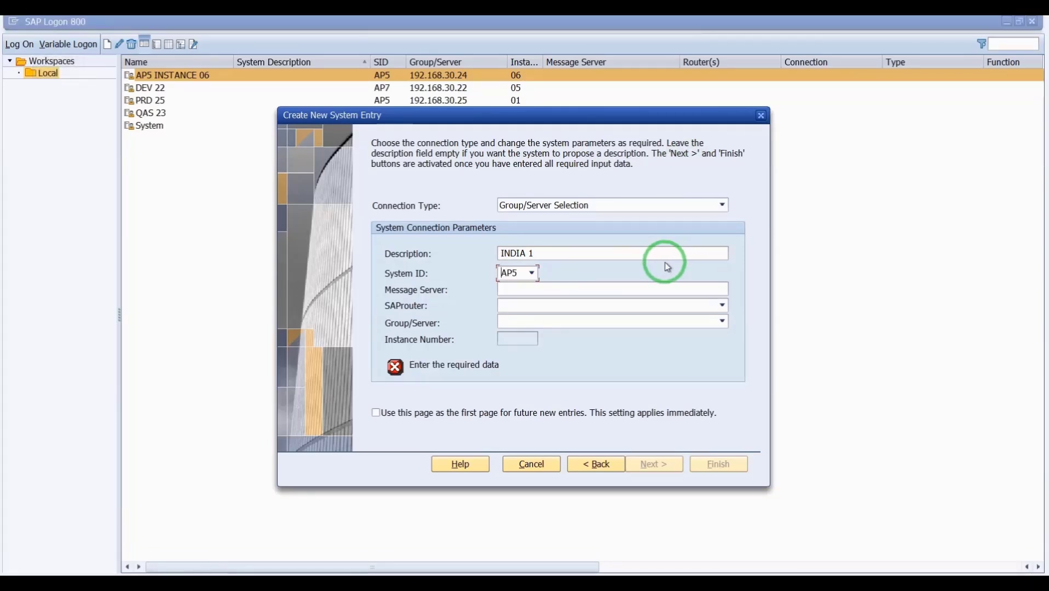
{"action": "key", "text": "Caps_Lock"}
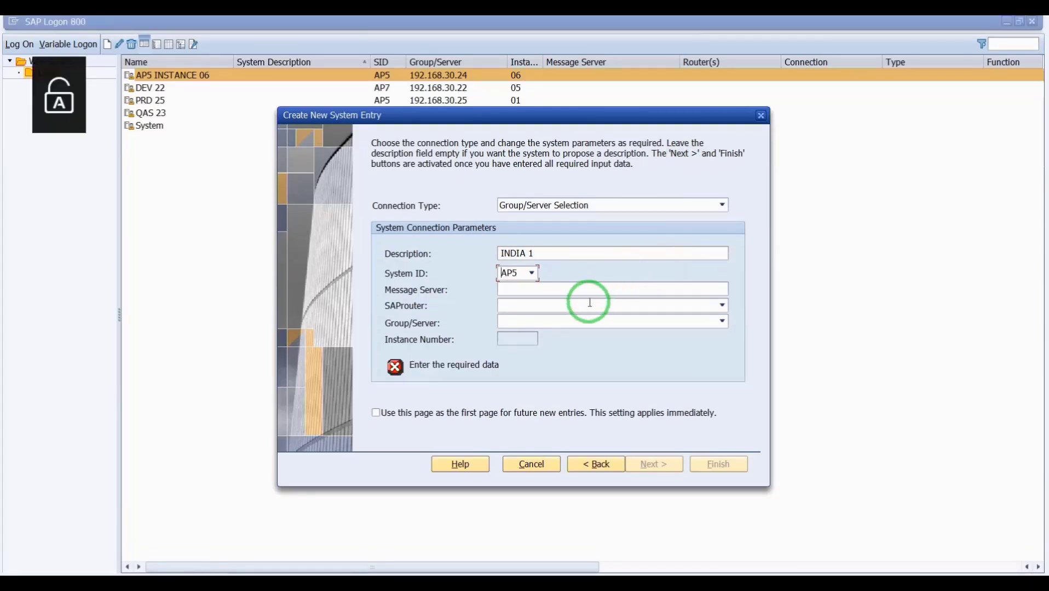
{"action": "left_click", "coordinate": [572, 289]}
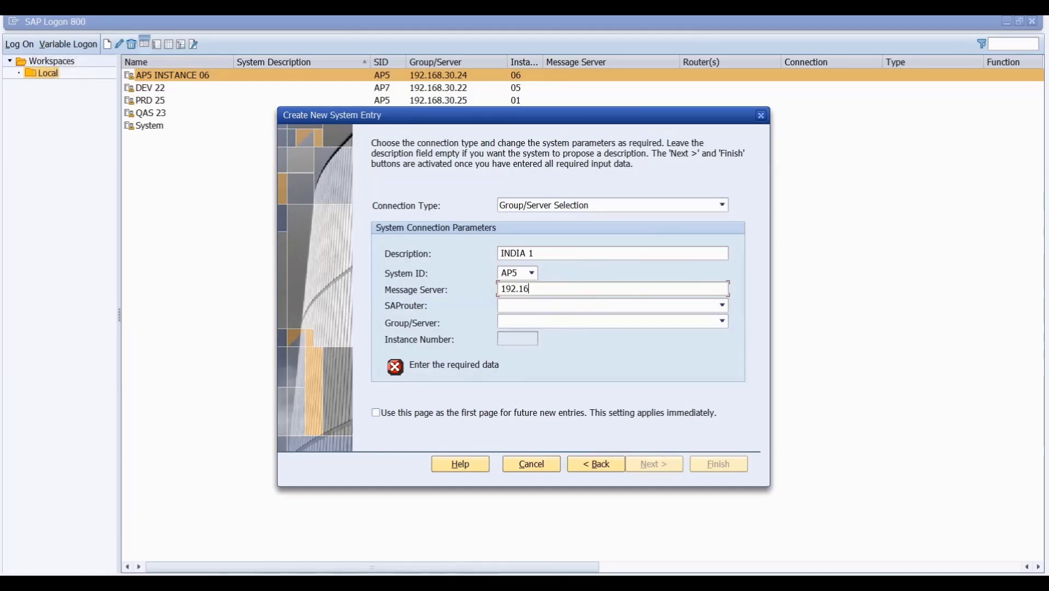
{"action": "type", "text": "192.168.30.24"}
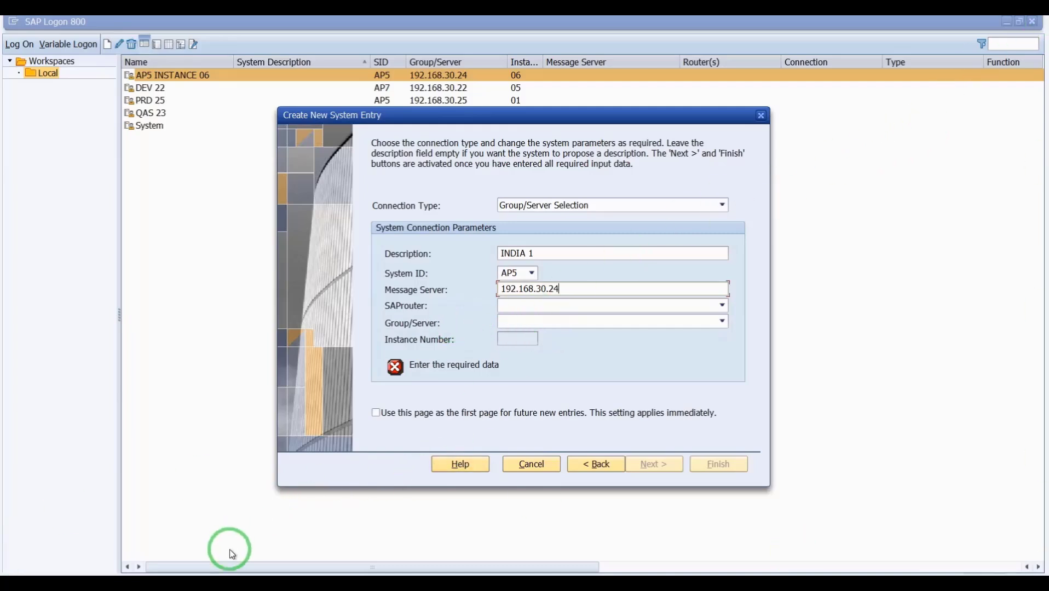
{"action": "left_click", "coordinate": [216, 572]}
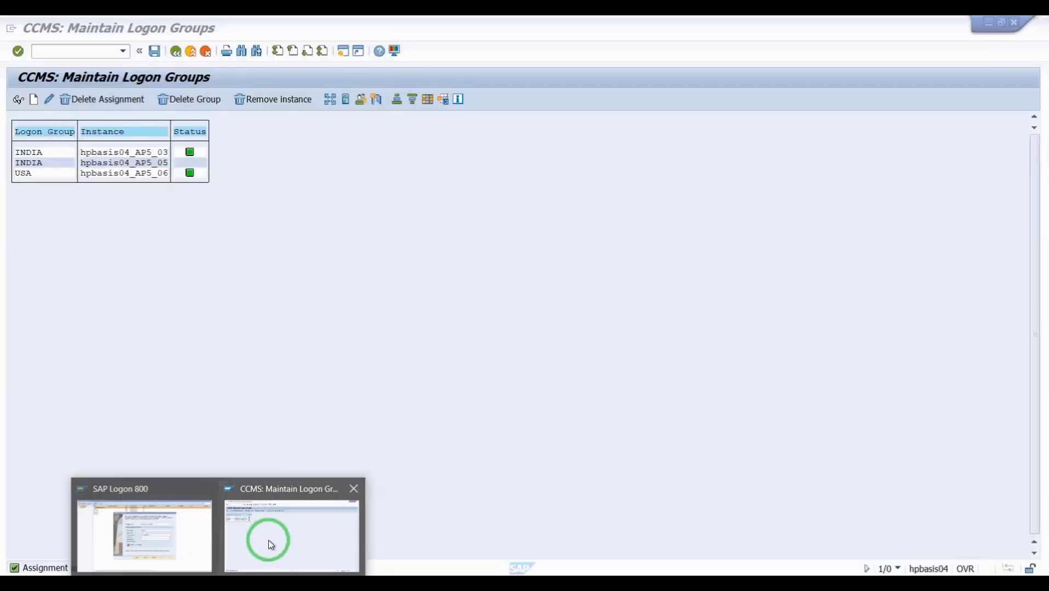
- Leave CCMS: Maintain Logon Groups with F3 and confirm saving the INDIA and USA assignments
{"action": "left_click", "coordinate": [268, 540]}
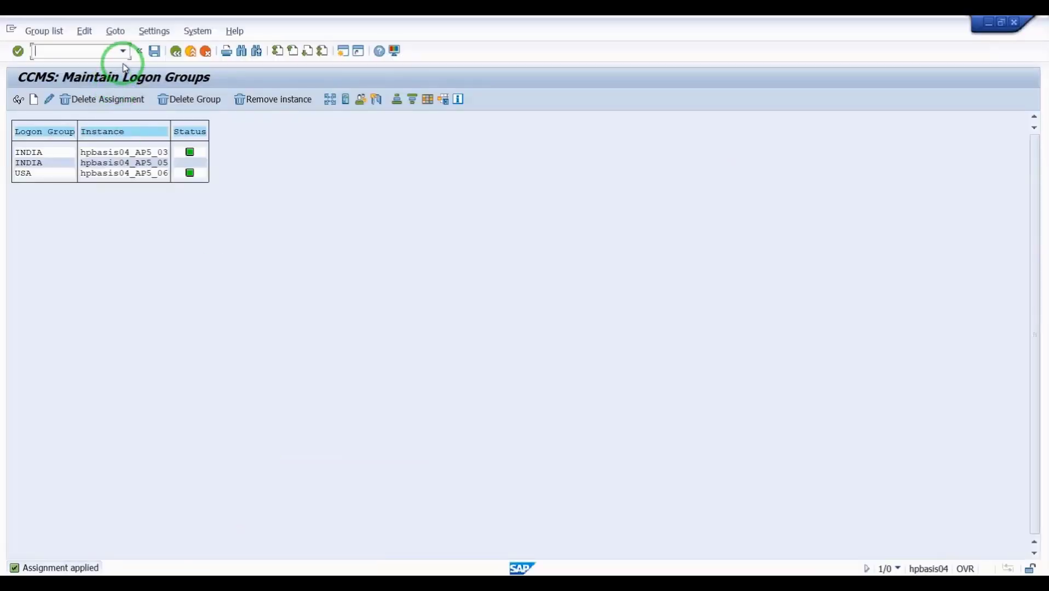
{"action": "left_click", "coordinate": [154, 51]}
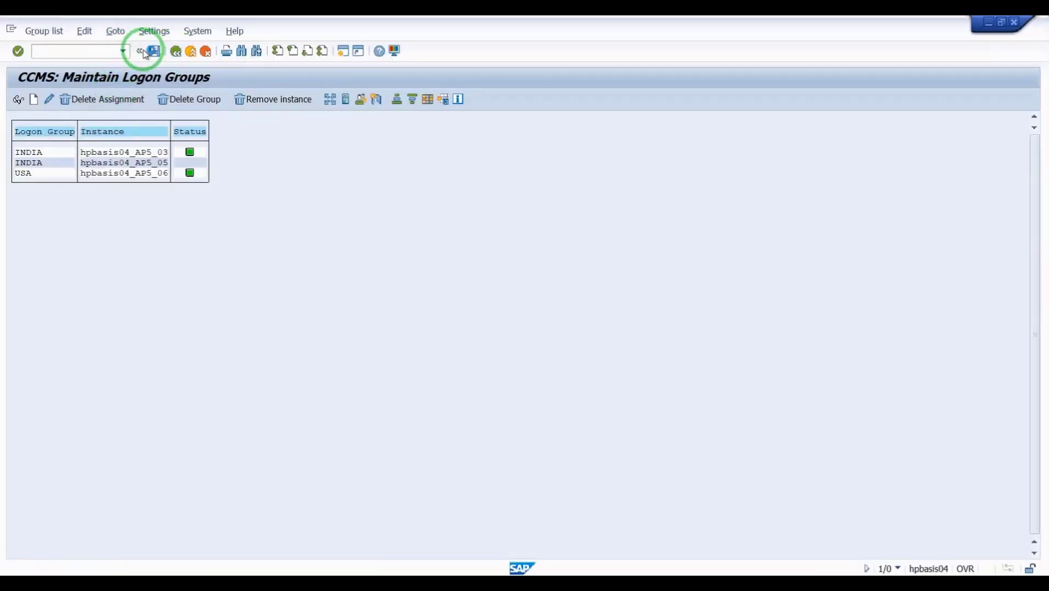
{"action": "key", "text": "F3"}
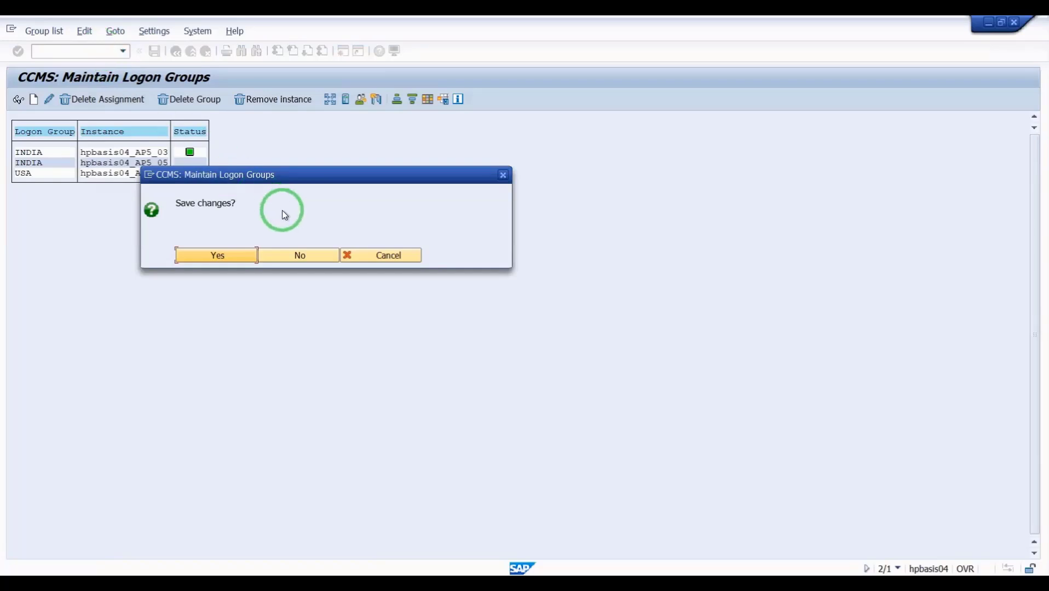
{"action": "left_click", "coordinate": [213, 258]}
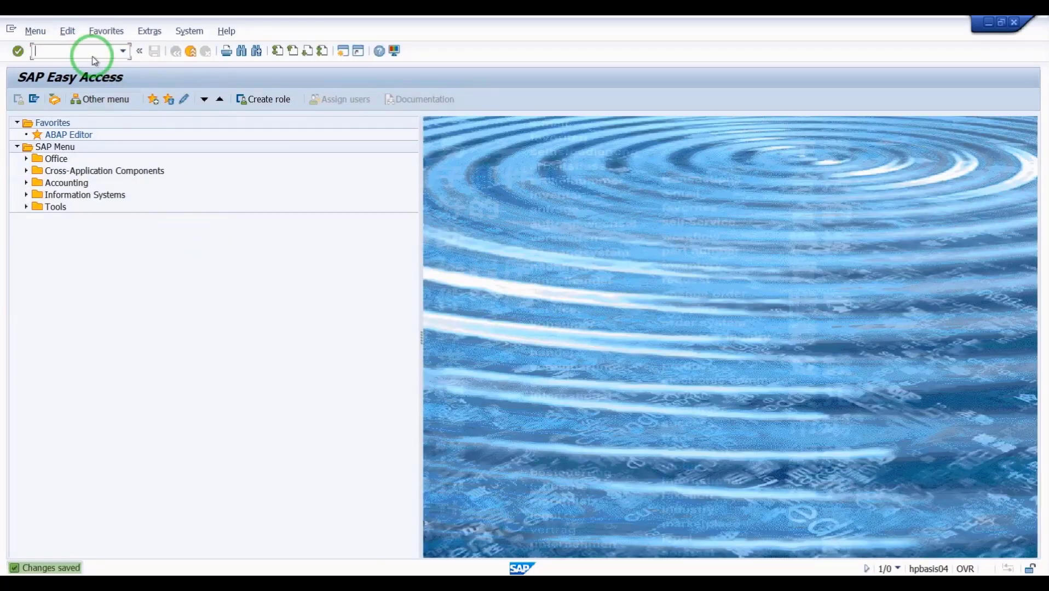
- Run SMMS and mark message server port 3604 in the Message Server Monitor
{"action": "key", "text": "Caps_Lock"}
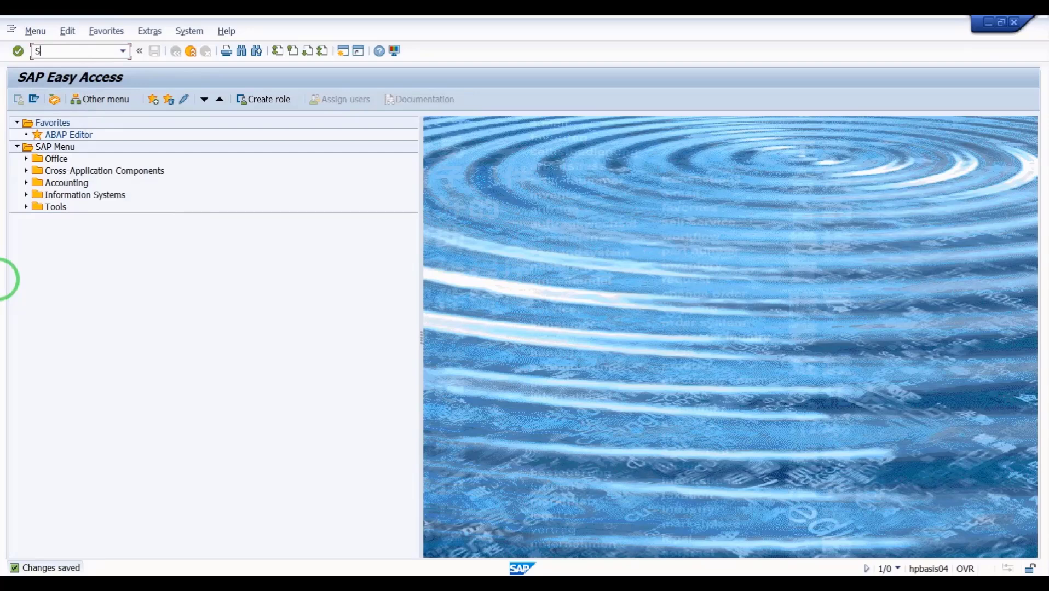
{"action": "type", "text": "MMS"}
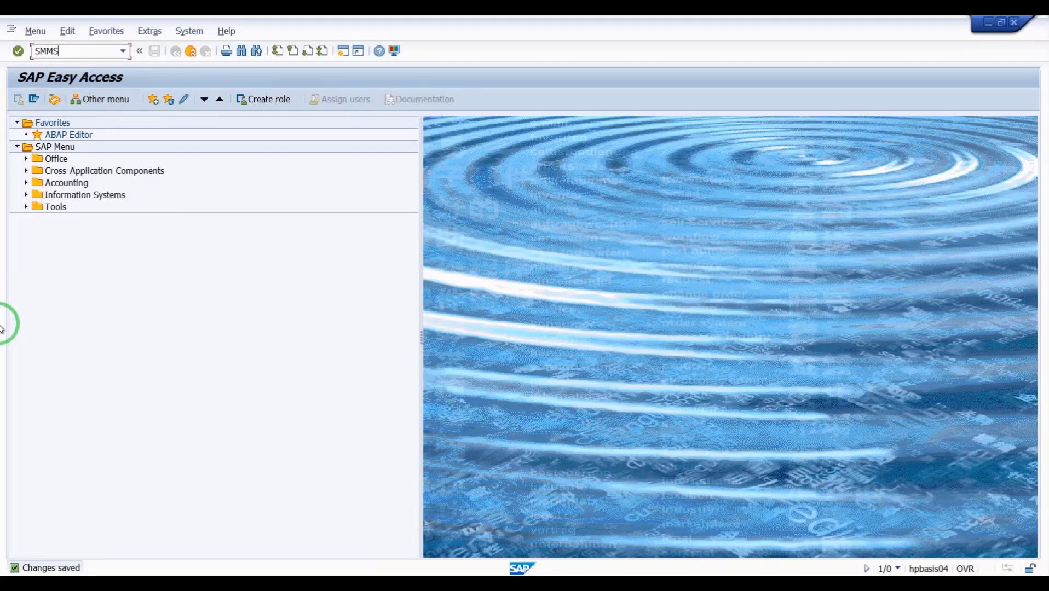
{"action": "key", "text": "Return"}
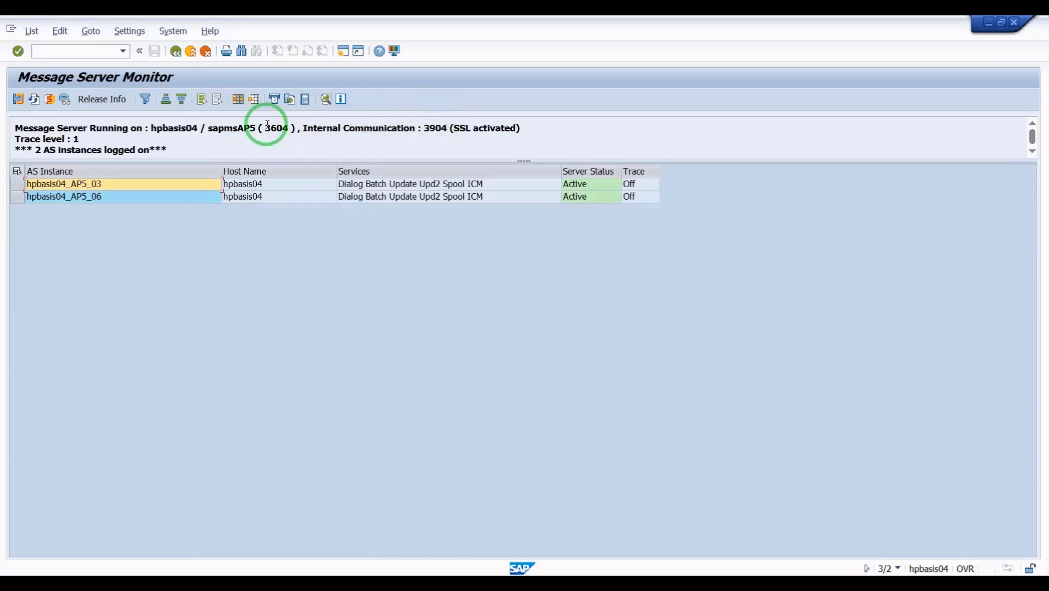
{"action": "left_click_drag", "start_coordinate": [267, 127], "coordinate": [287, 128]}
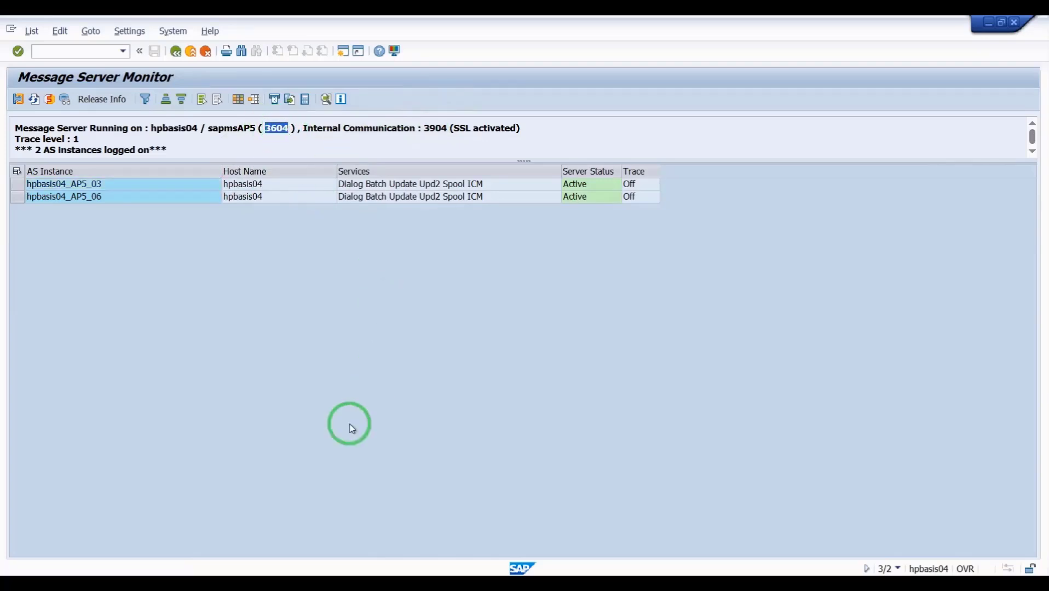
- Set the INDIA 1 entry's message server to 192.168.30.24:3604 and select logon group INDIA
{"action": "mouse_move", "coordinate": [209, 575]}
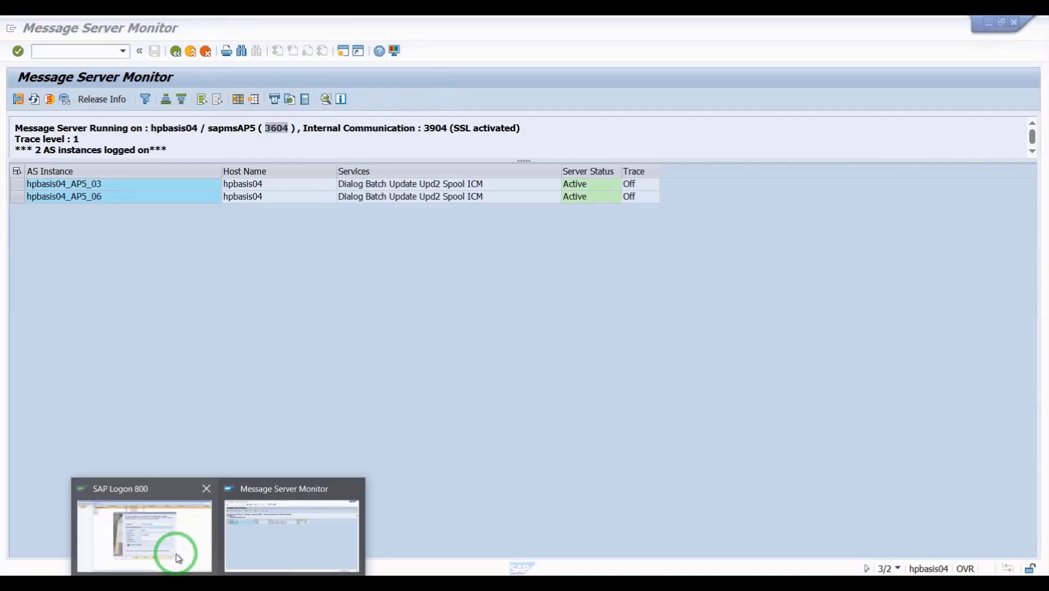
{"action": "left_click", "coordinate": [176, 554]}
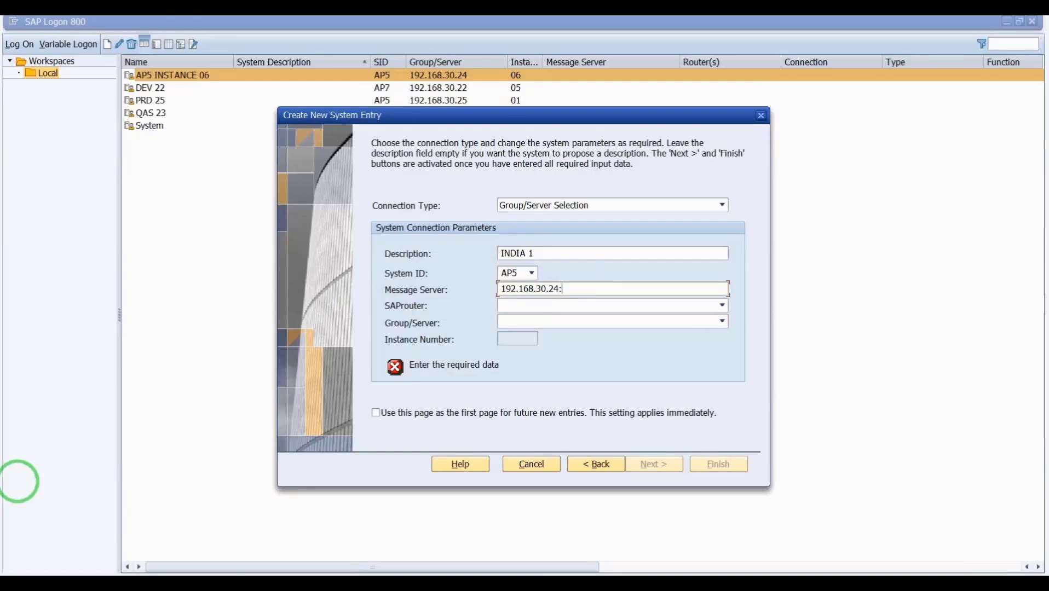
{"action": "type", "text": "360"}
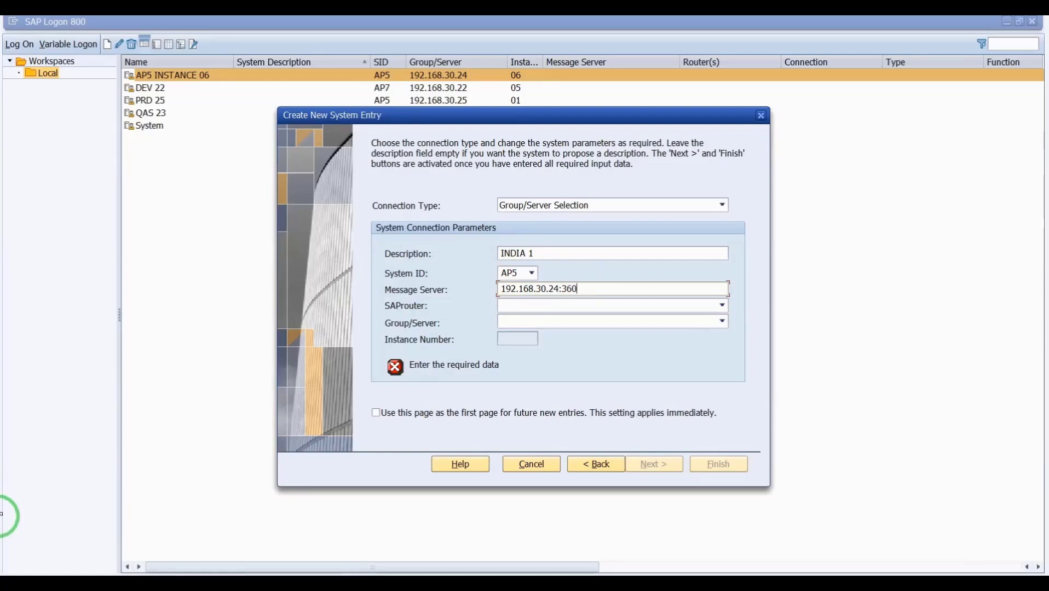
{"action": "type", "text": "4"}
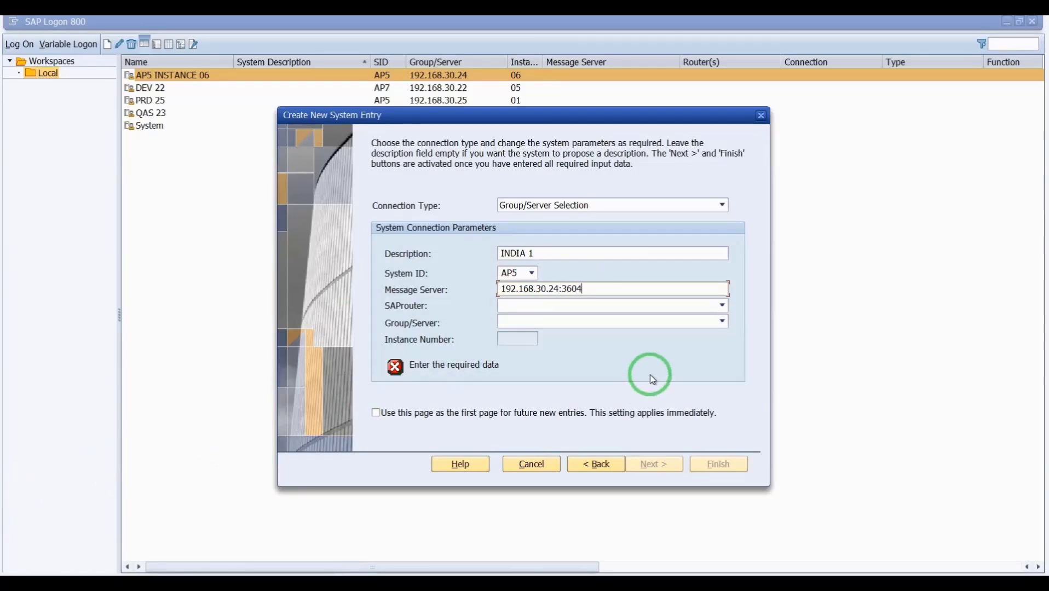
{"action": "left_click", "coordinate": [723, 322]}
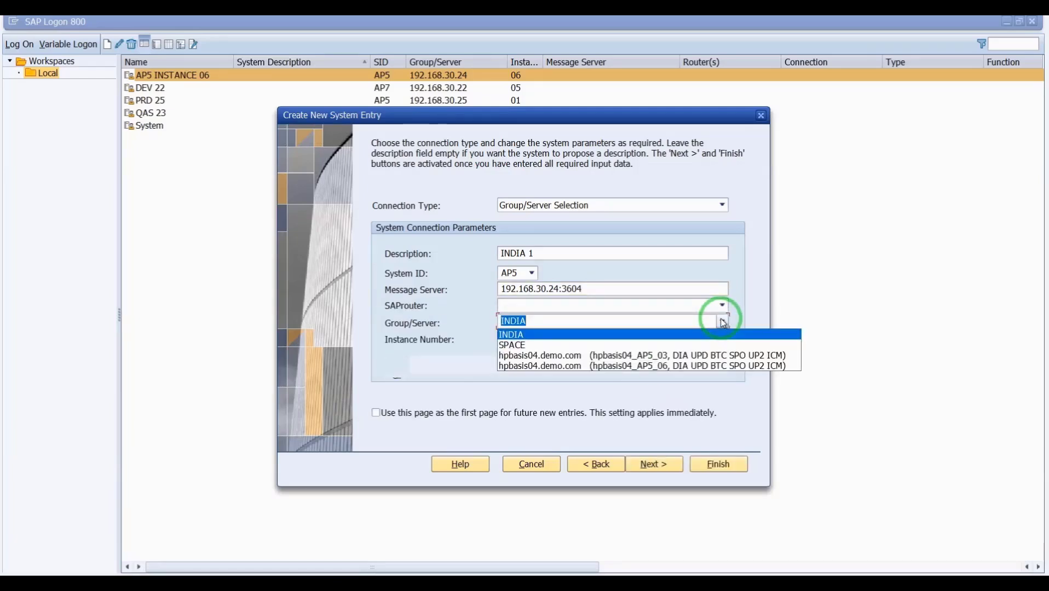
{"action": "left_click", "coordinate": [439, 373]}
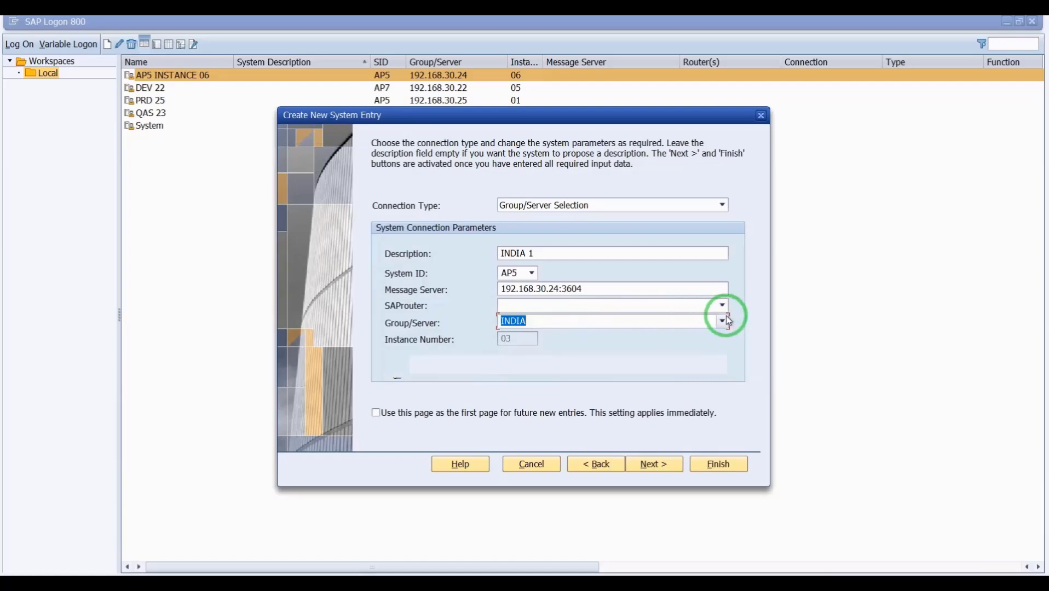
{"action": "left_click", "coordinate": [726, 320]}
{"action": "left_click", "coordinate": [545, 333]}
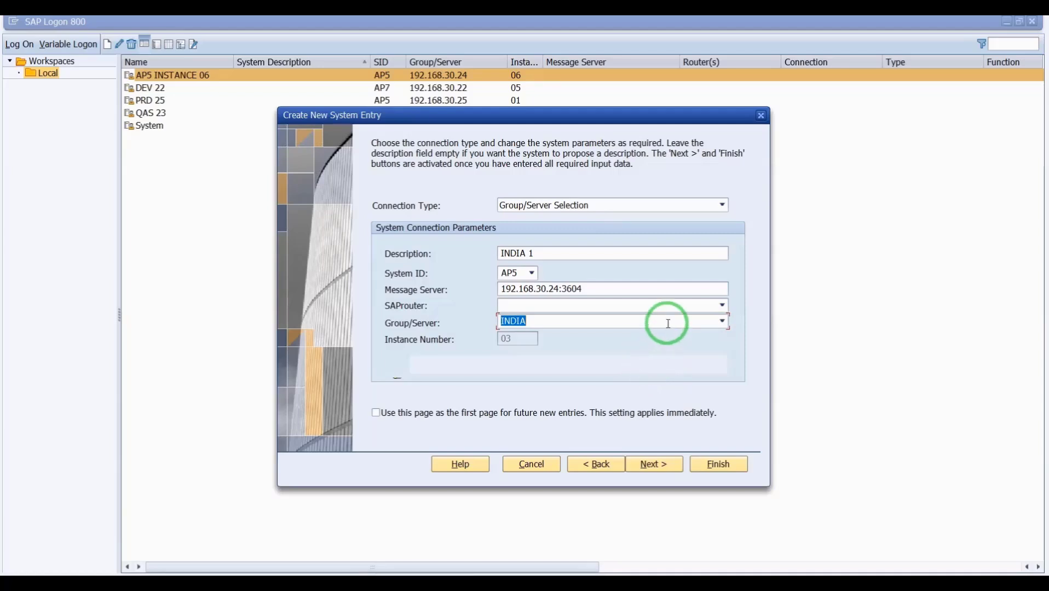
- In PuTTY, switch to user ap5adm and list the instance profile directory via cdpro
{"action": "mouse_move", "coordinate": [186, 569]}
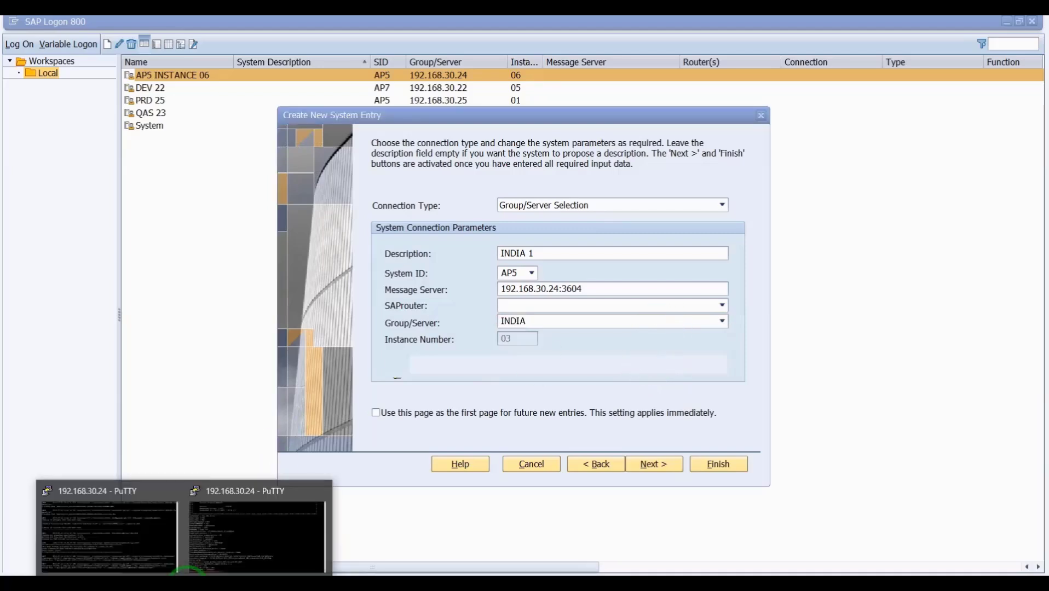
{"action": "left_click", "coordinate": [250, 528]}
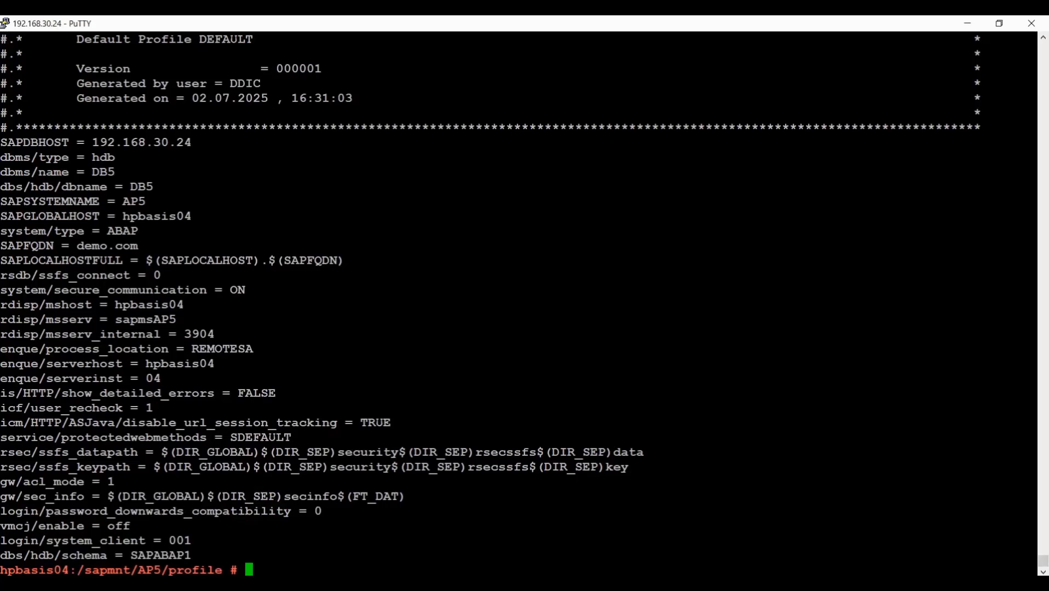
{"action": "type", "text": "CD"}
{"action": "key", "text": "BackSpace"}
{"action": "key", "text": "BackSpace"}
{"action": "key", "text": "Caps_Lock"}
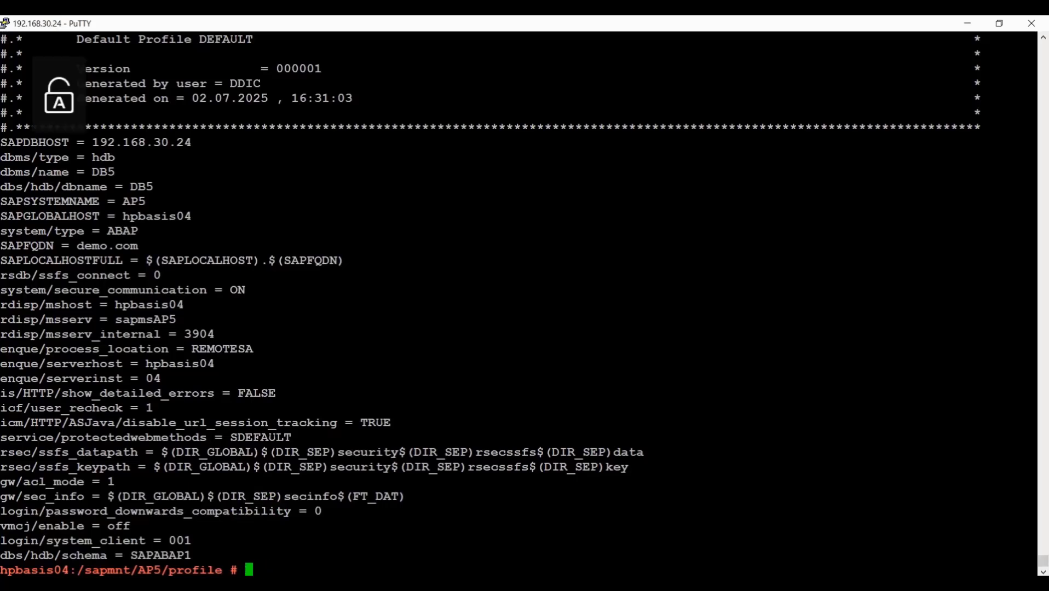
{"action": "type", "text": "cd /"}
{"action": "key", "text": "Return"}
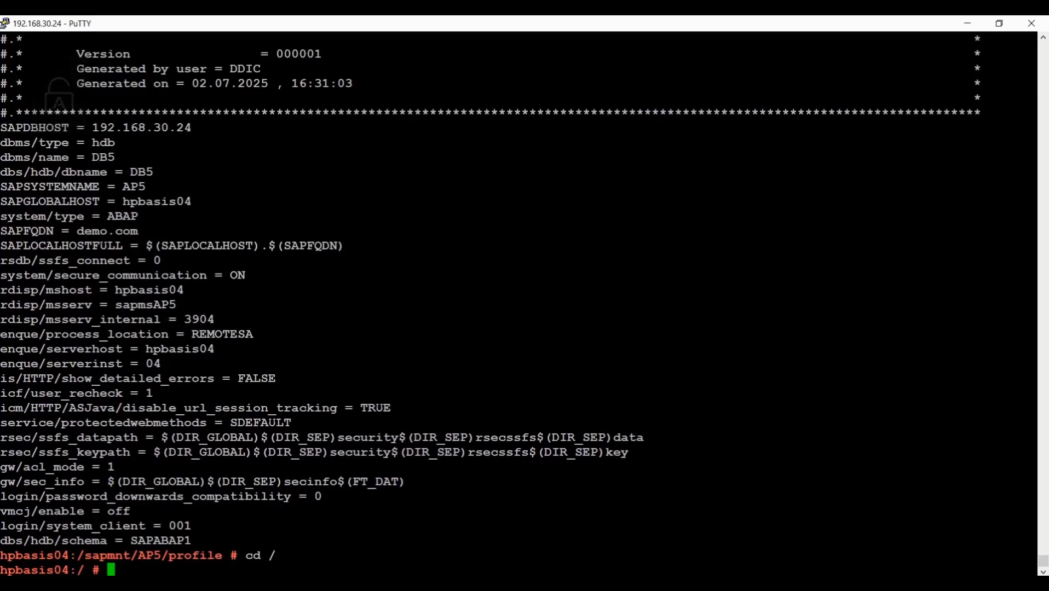
{"action": "type", "text": "su "}
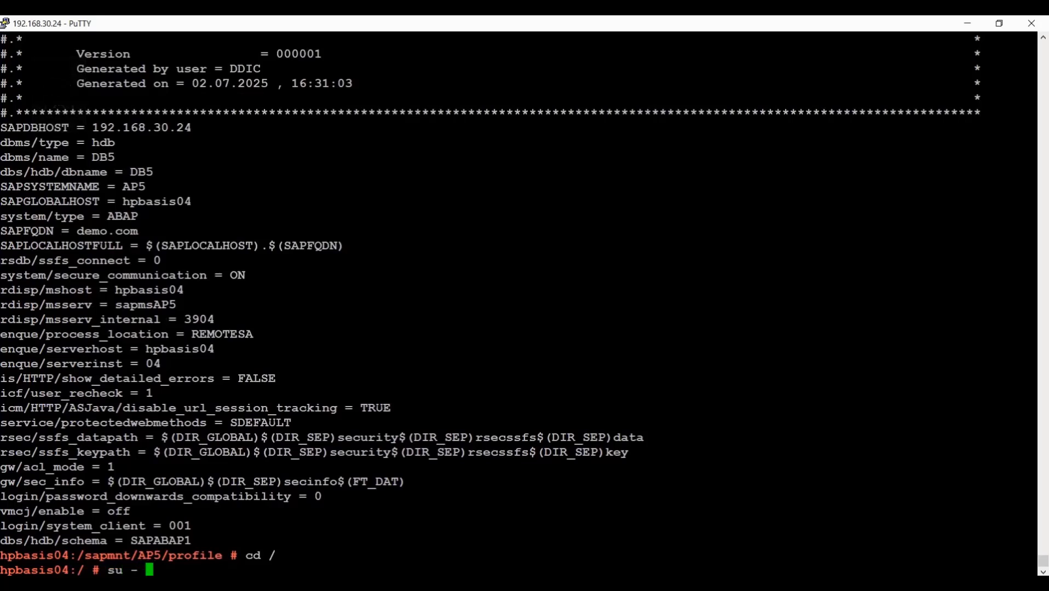
{"action": "type", "text": "- ap5adm"}
{"action": "key", "text": "Return"}
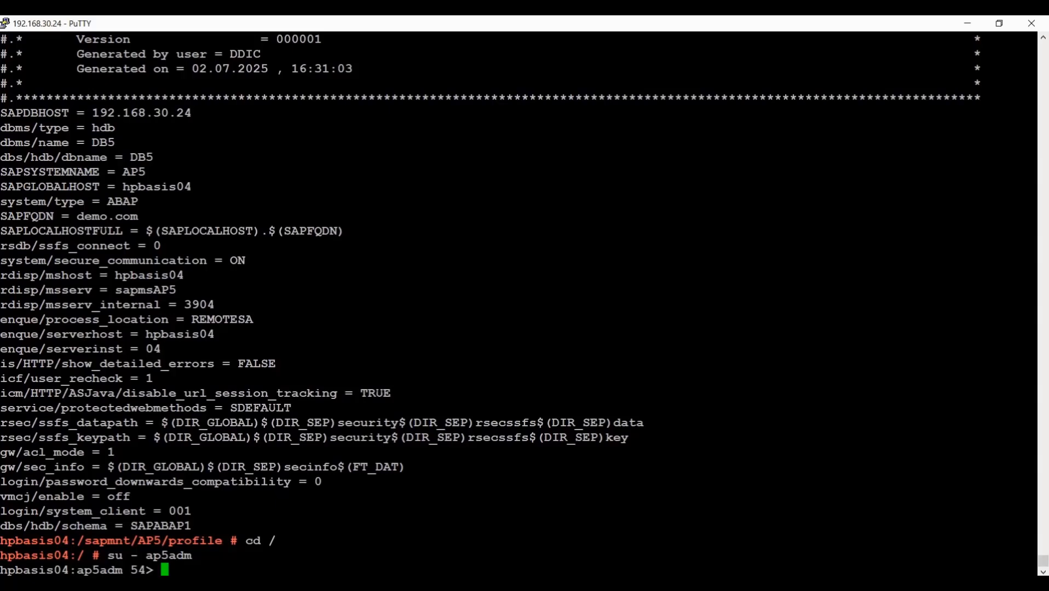
{"action": "type", "text": "cdpro"}
{"action": "key", "text": "Return"}
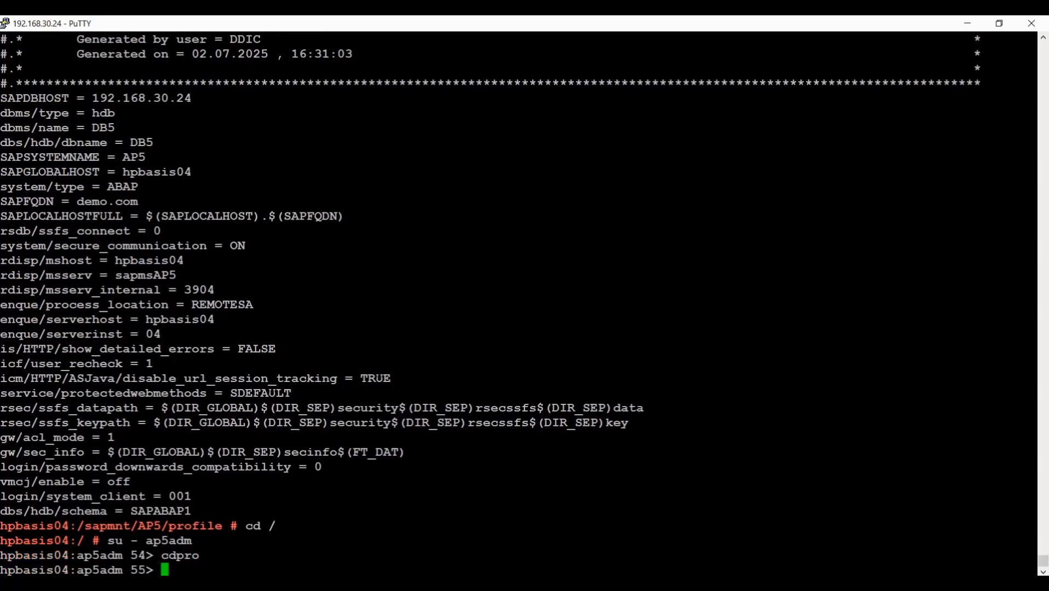
{"action": "type", "text": "ll"}
{"action": "key", "text": "Return"}
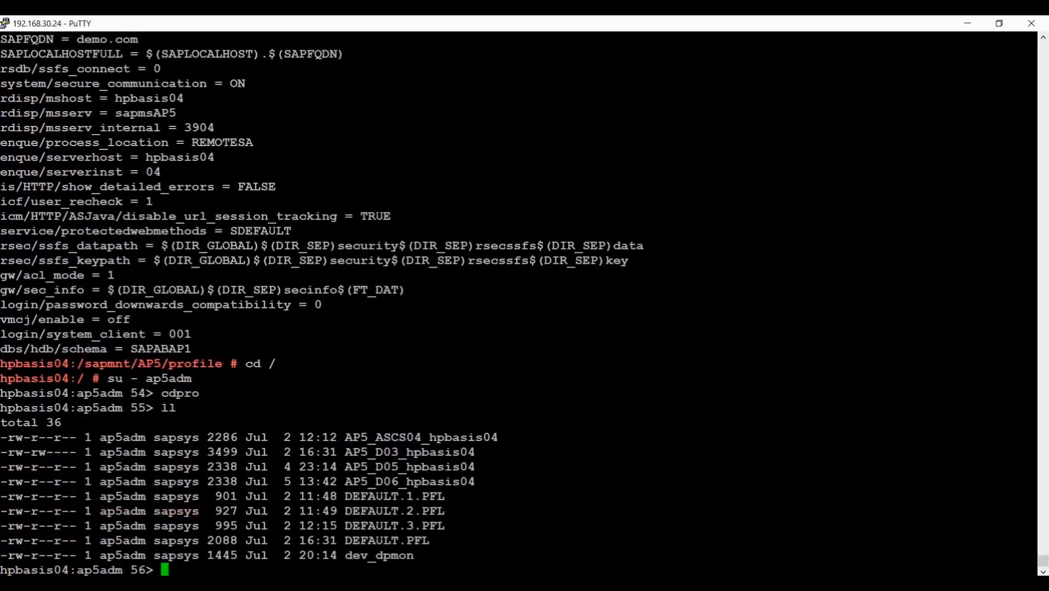
- Check instance 05's processes with sapcontrol -nr 05 -function GetProcessList
{"action": "type", "text": "sapcontr"}
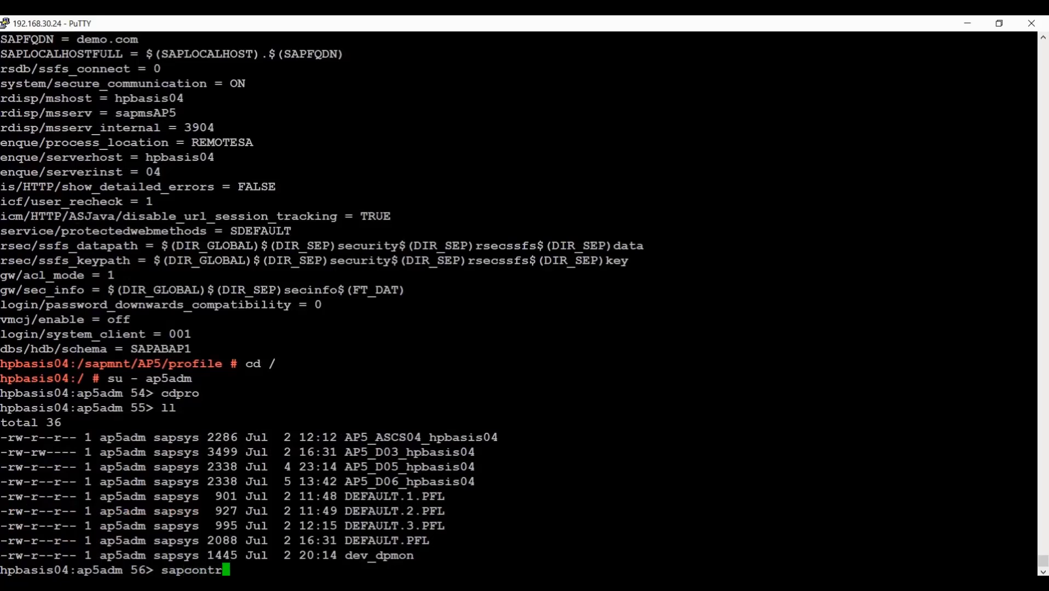
{"action": "key", "text": "BackSpace"}
{"action": "key", "text": "BackSpace"}
{"action": "type", "text": "trol -nr"}
{"action": "type", "text": "05 -function"}
{"action": "key", "text": "Caps_Lock"}
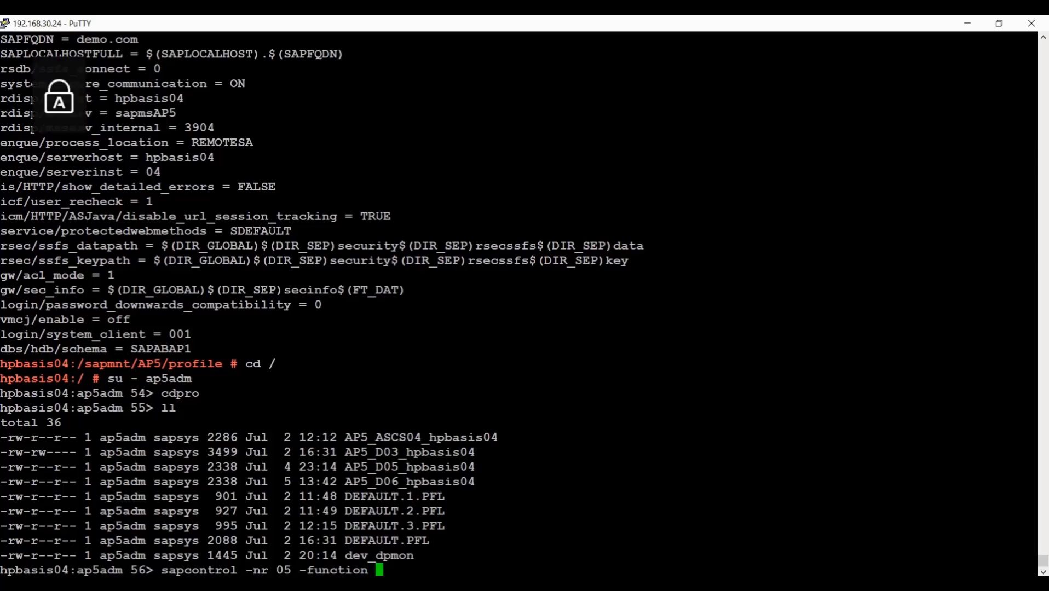
{"action": "type", "text": "Getproce"}
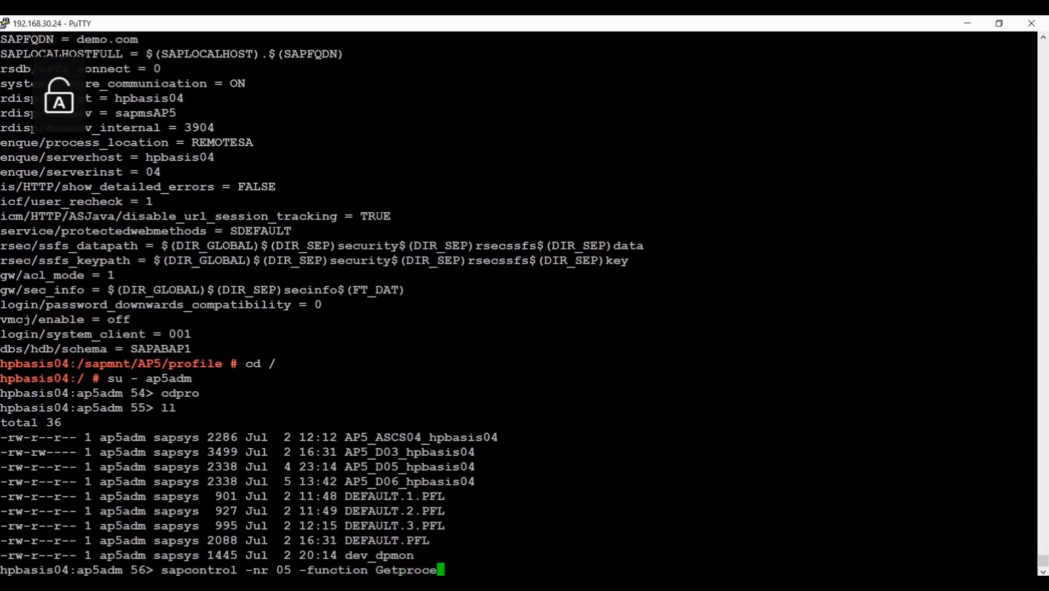
{"action": "key", "text": "BackSpace"}
{"action": "key", "text": "BackSpace"}
{"action": "key", "text": "BackSpace"}
{"action": "key", "text": "BackSpace"}
{"action": "key", "text": "BackSpace"}
{"action": "key", "text": "Caps_Lock"}
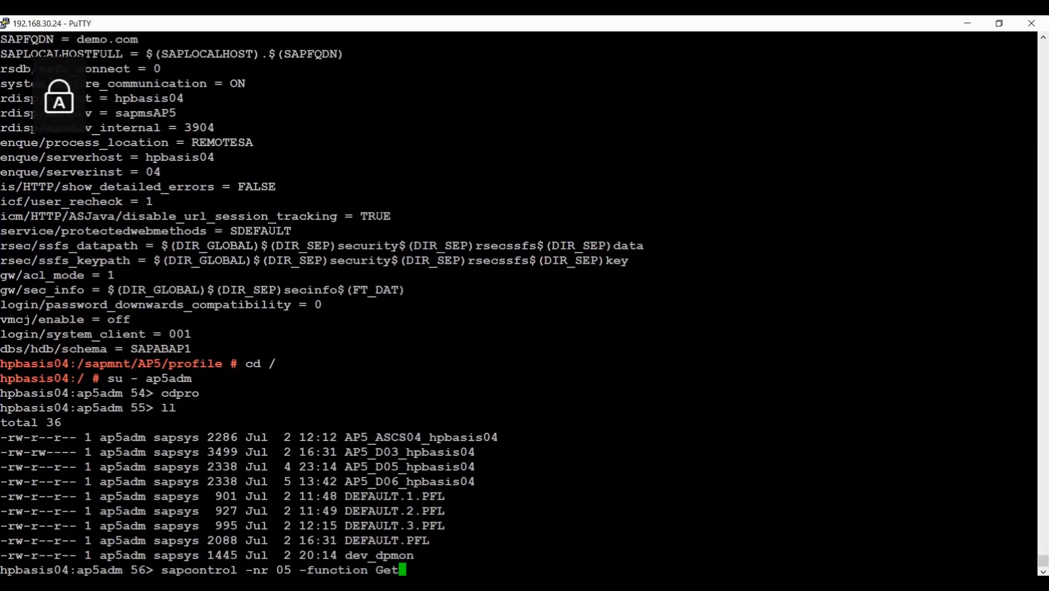
{"action": "type", "text": "P"}
{"action": "key", "text": "Caps_Lock"}
{"action": "type", "text": "rocessList"}
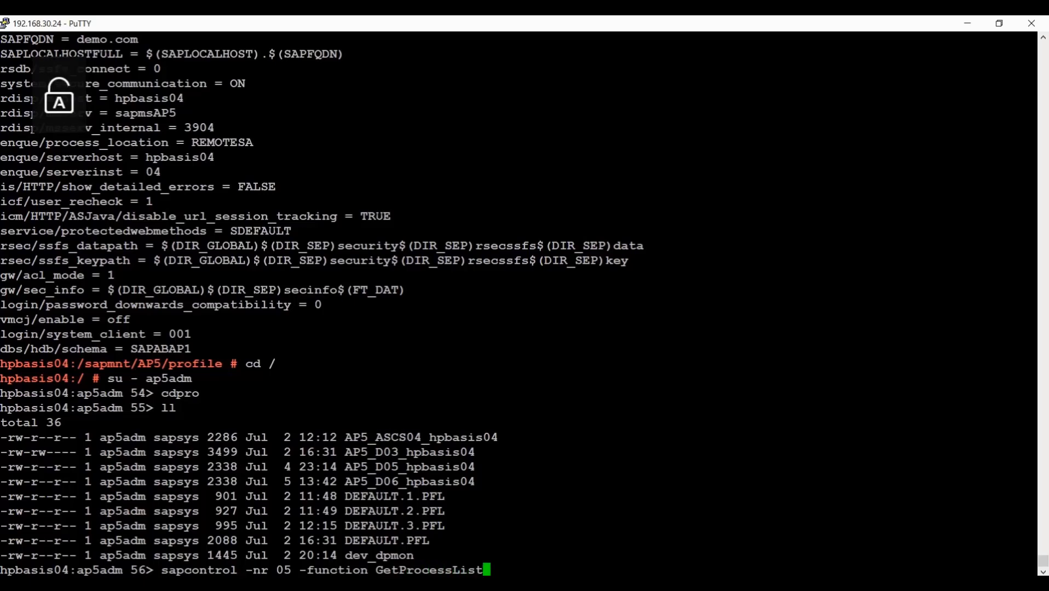
{"action": "key", "text": "Return"}
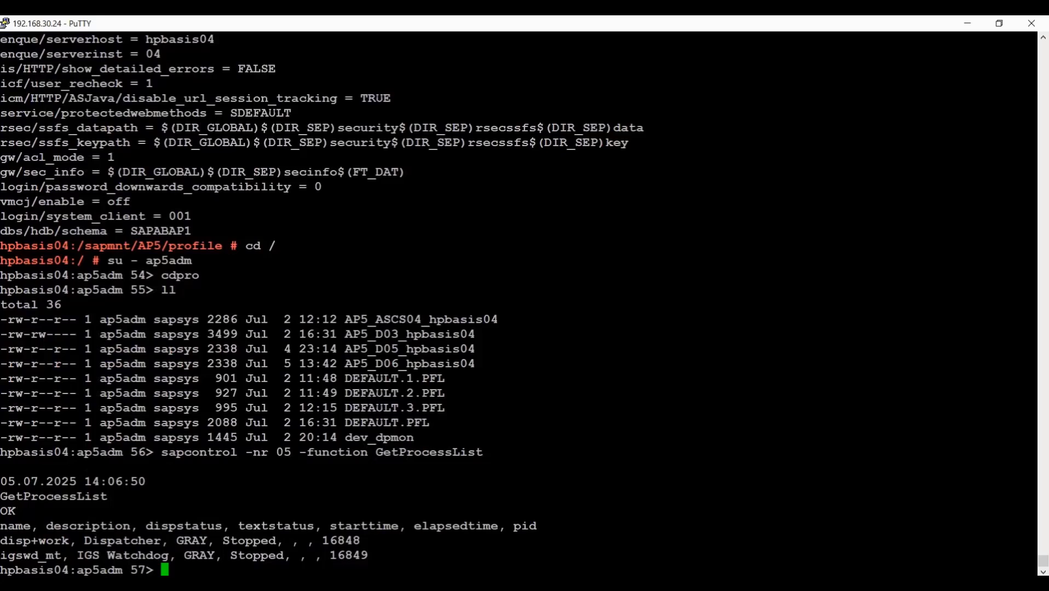
- Start instance 05 with sapcontrol -nr 05 -function Start
{"action": "key", "text": "Up"}
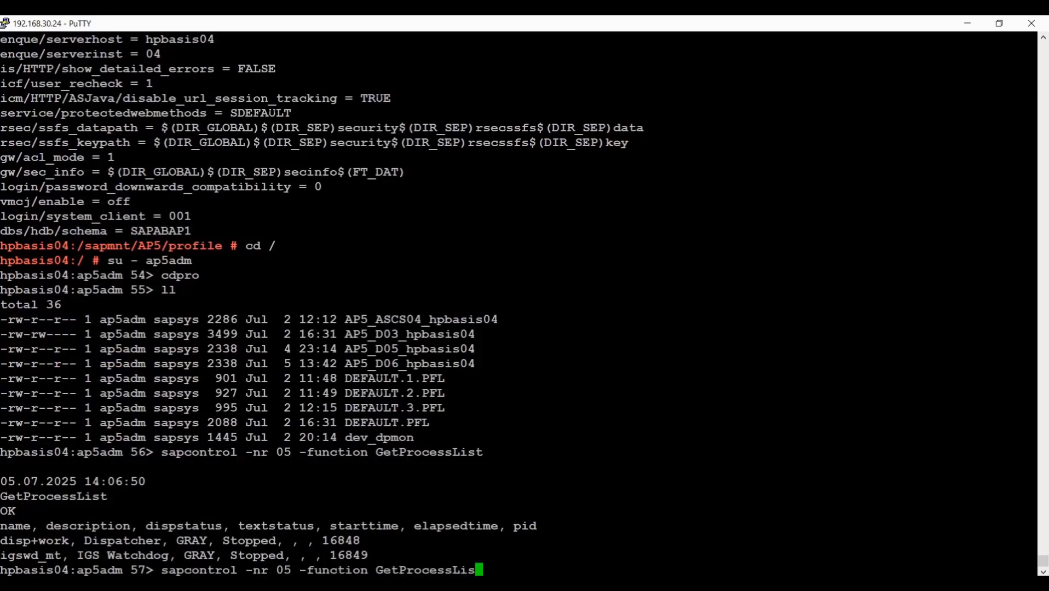
{"action": "key", "text": "BackSpace"}
{"action": "key", "text": "BackSpace"}
{"action": "key", "text": "BackSpace"}
{"action": "key", "text": "BackSpace"}
{"action": "key", "text": "BackSpace"}
{"action": "key", "text": "BackSpace"}
{"action": "key", "text": "BackSpace"}
{"action": "key", "text": "BackSpace"}
{"action": "key", "text": "BackSpace"}
{"action": "key", "text": "BackSpace"}
{"action": "key", "text": "BackSpace"}
{"action": "key", "text": "BackSpace"}
{"action": "key", "text": "BackSpace"}
{"action": "key", "text": "BackSpace"}
{"action": "key", "text": "BackSpace"}
{"action": "key", "text": "BackSpace"}
{"action": "key", "text": "BackSpace"}
{"action": "key", "text": "BackSpace"}
{"action": "key", "text": "BackSpace"}
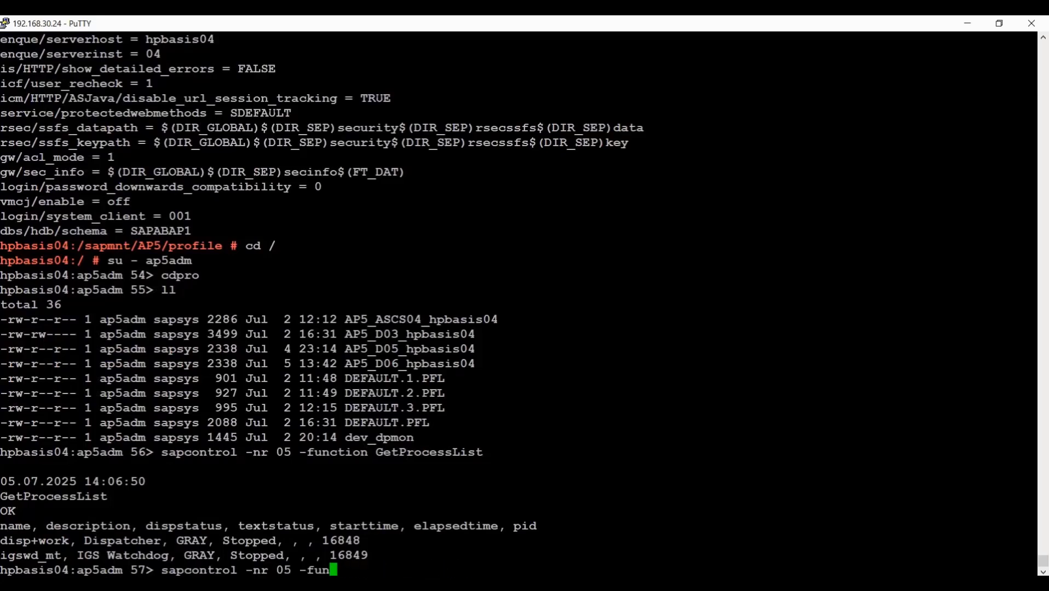
{"action": "type", "text": "ction"}
{"action": "key", "text": "Caps_Lock"}
{"action": "type", "text": "Start"}
{"action": "key", "text": "Return"}
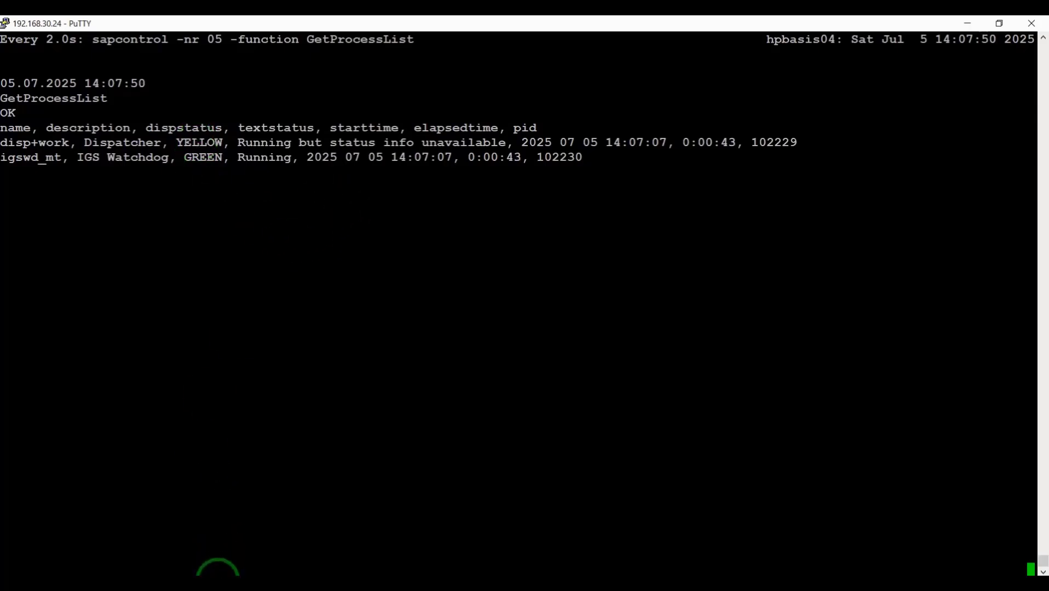
- Bring SAP Logon 800 forward and close the unfinished Create New System Entry dialog
{"action": "mouse_move", "coordinate": [219, 575]}
{"action": "left_click", "coordinate": [199, 525]}
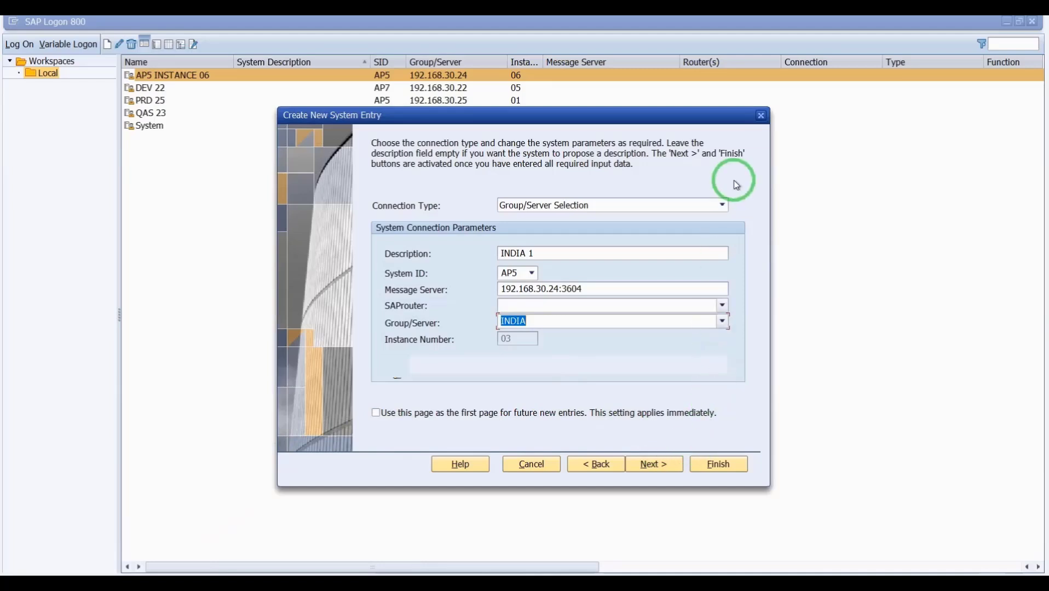
{"action": "left_click", "coordinate": [762, 115]}
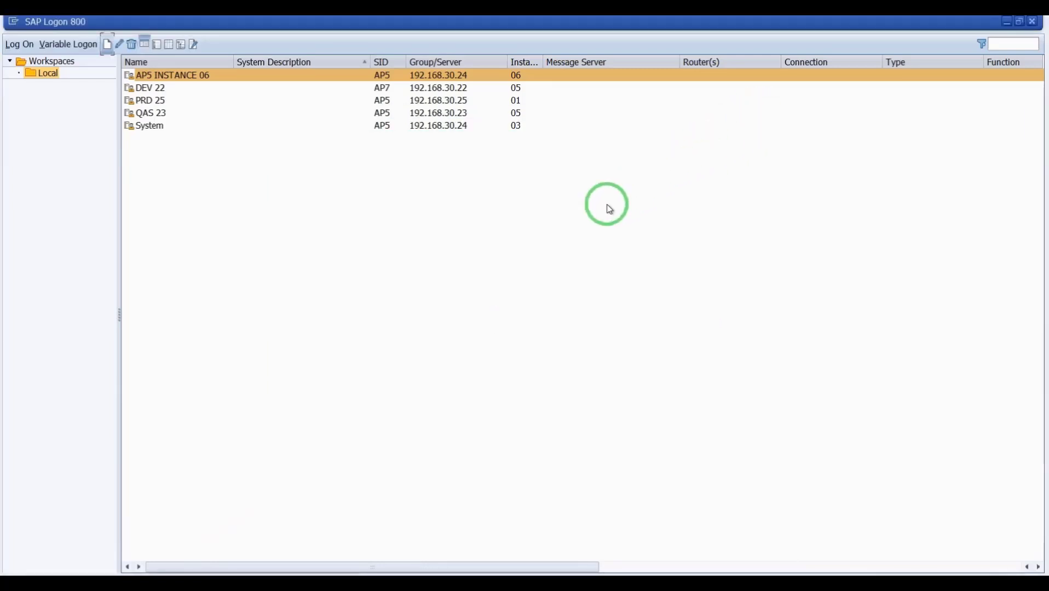
- Check PuTTY shows all four instance 05 processes GREEN Running, then return to SAP Logon 800
{"action": "mouse_move", "coordinate": [187, 576]}
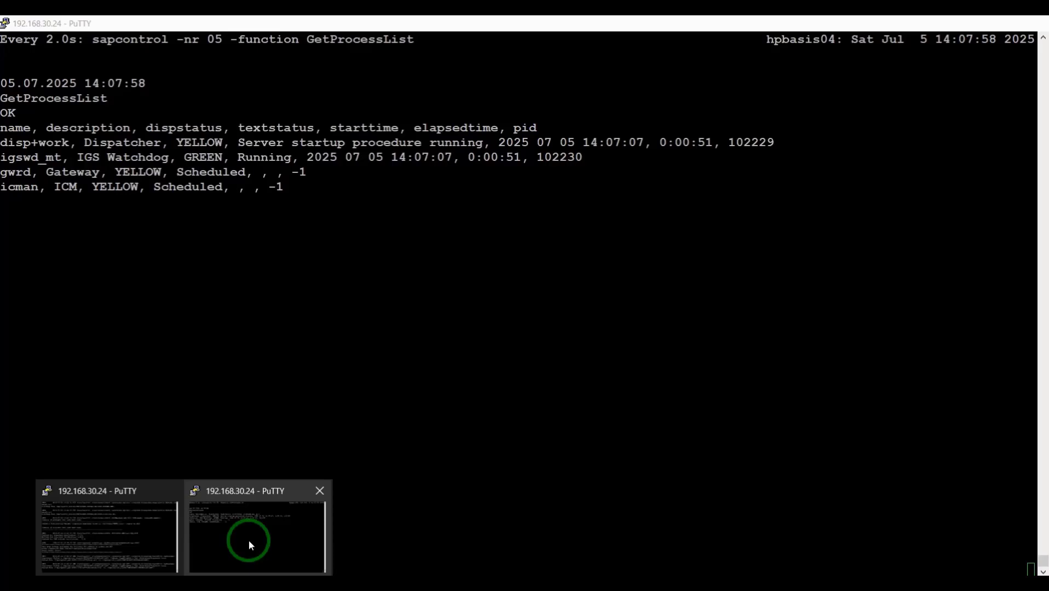
{"action": "left_click", "coordinate": [248, 541]}
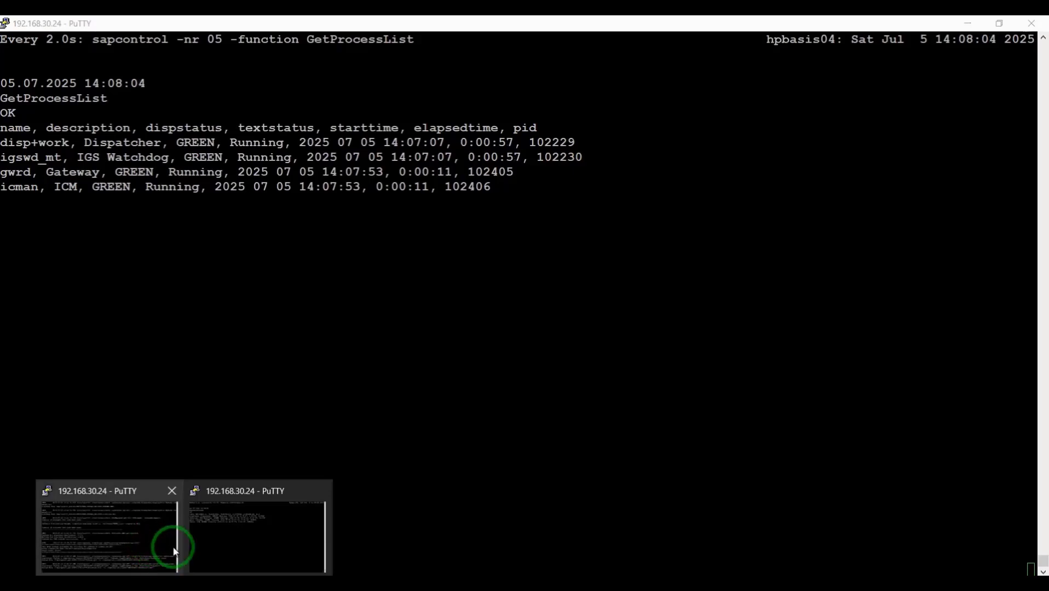
{"action": "mouse_move", "coordinate": [283, 574]}
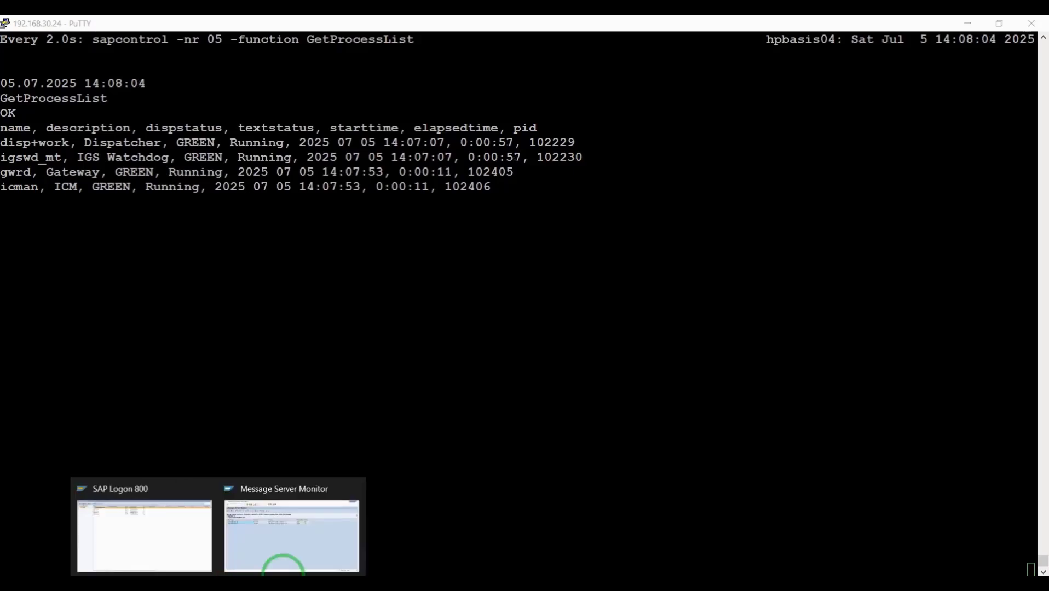
{"action": "left_click", "coordinate": [191, 533]}
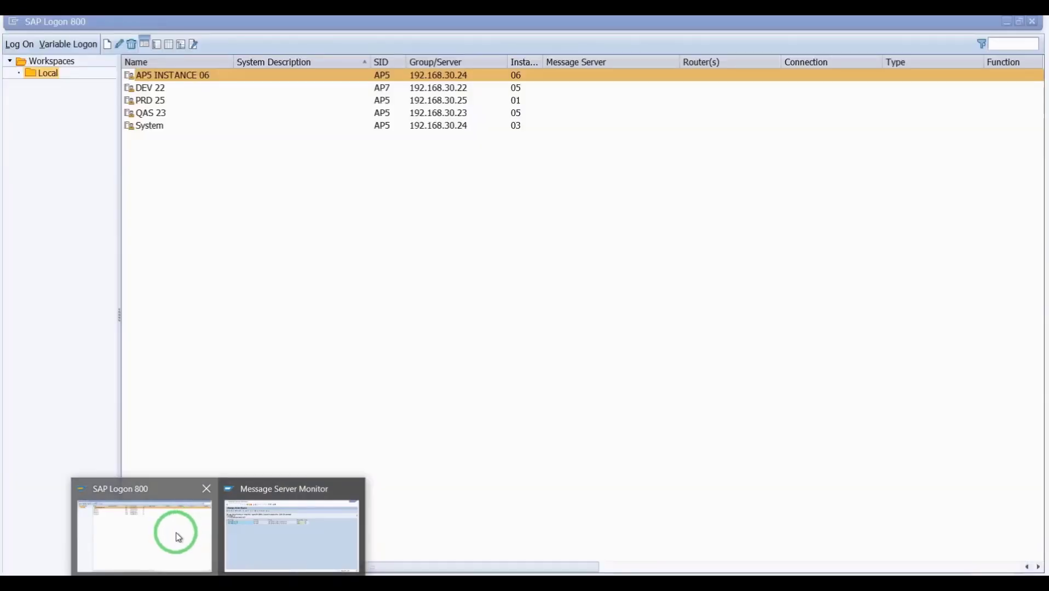
- Start a new connection entry with connection type Group/Server Selection
{"action": "left_click", "coordinate": [107, 45]}
{"action": "left_click", "coordinate": [124, 64]}
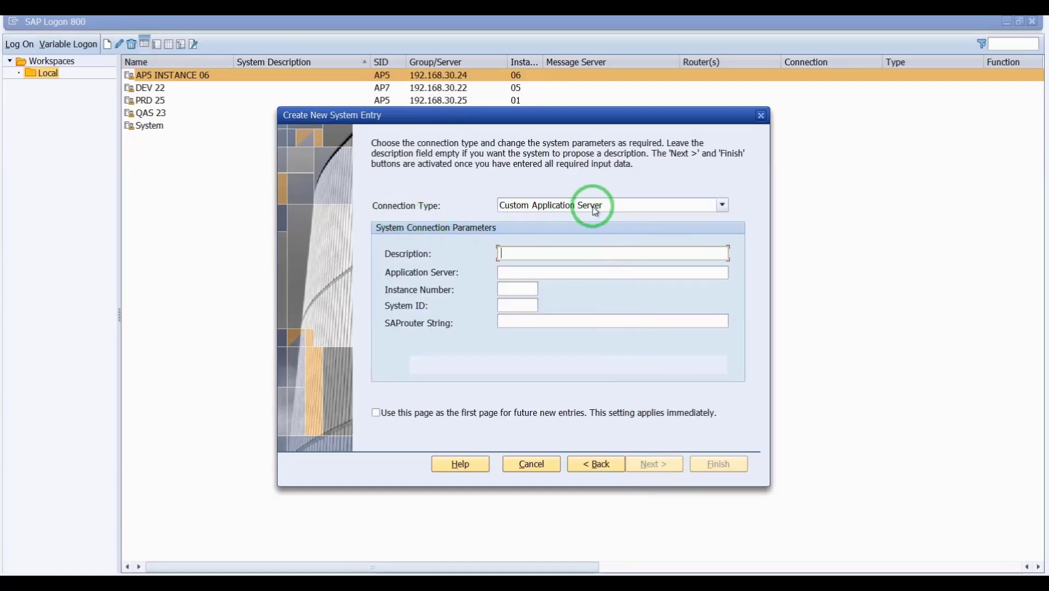
{"action": "left_click", "coordinate": [595, 211]}
{"action": "left_click", "coordinate": [520, 229]}
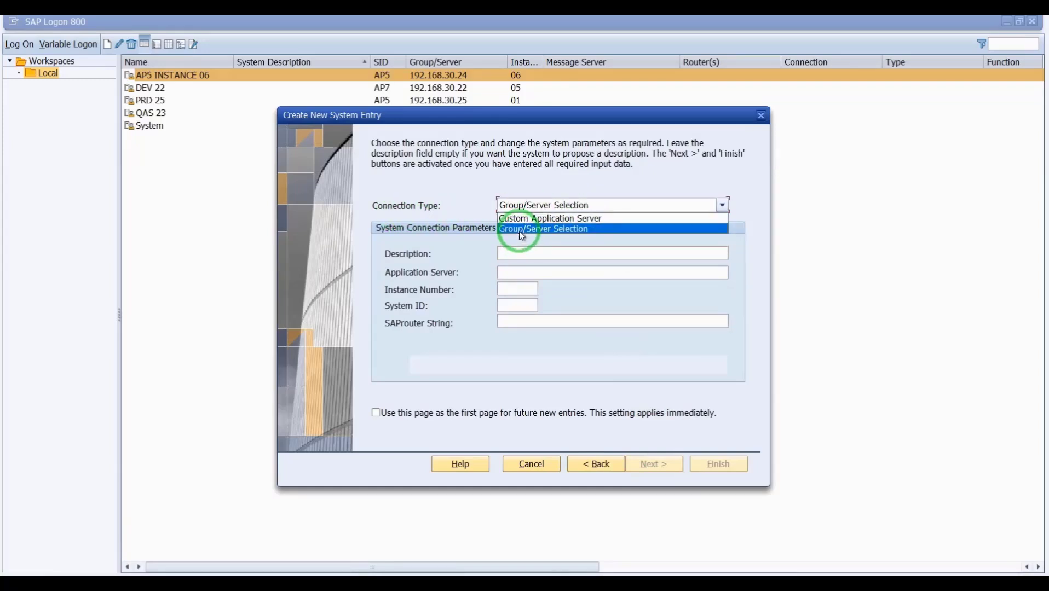
{"action": "left_click", "coordinate": [519, 231]}
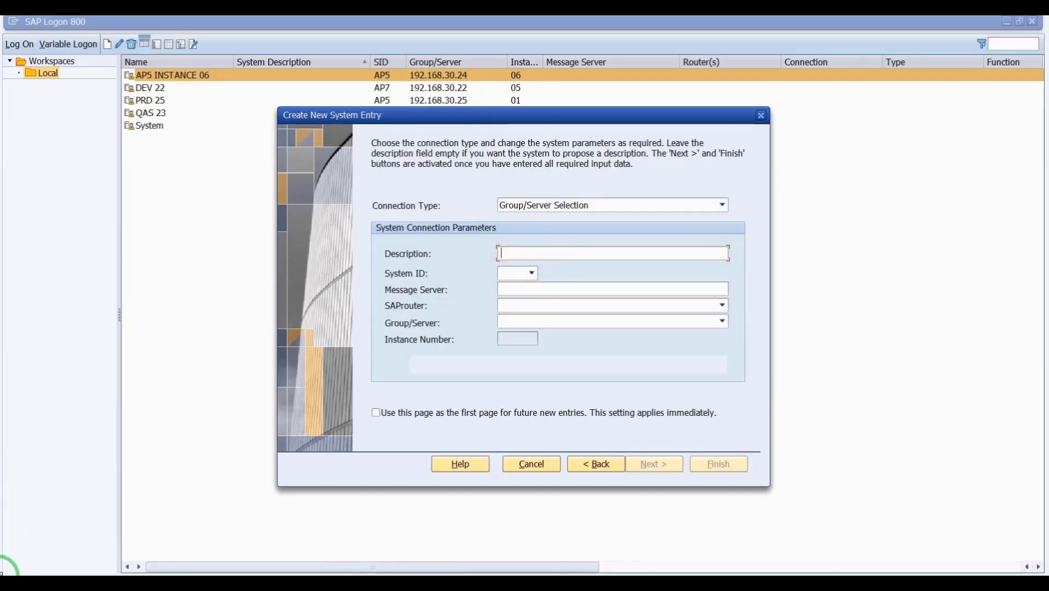
- Begin the capitalized description, then view the Message Server Monitor listing AP5_03 and AP5_06 active
{"action": "key", "text": "Caps_Lock"}
{"action": "type", "text": "I"}
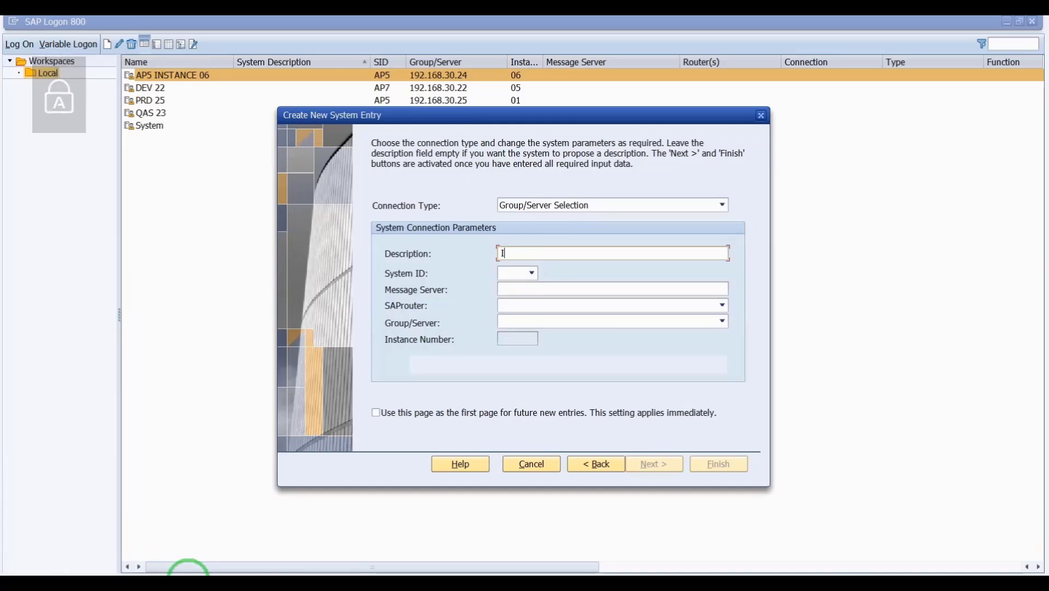
{"action": "left_click", "coordinate": [218, 588]}
{"action": "left_click", "coordinate": [294, 522]}
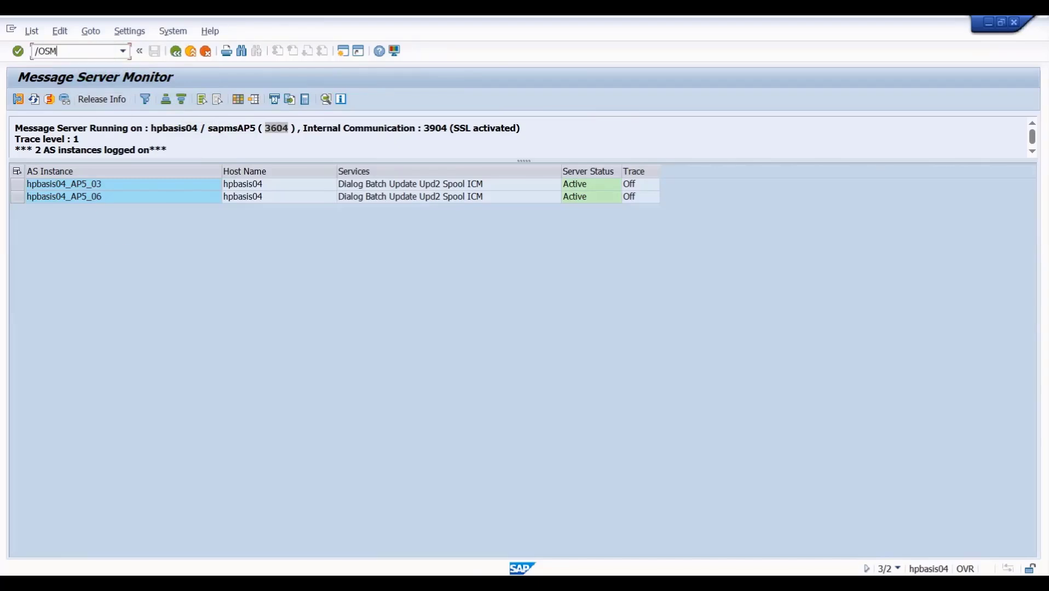
- Review the CCMS logon groups, where INDIA holds instances 03 and 05
{"action": "left_click", "coordinate": [495, 590]}
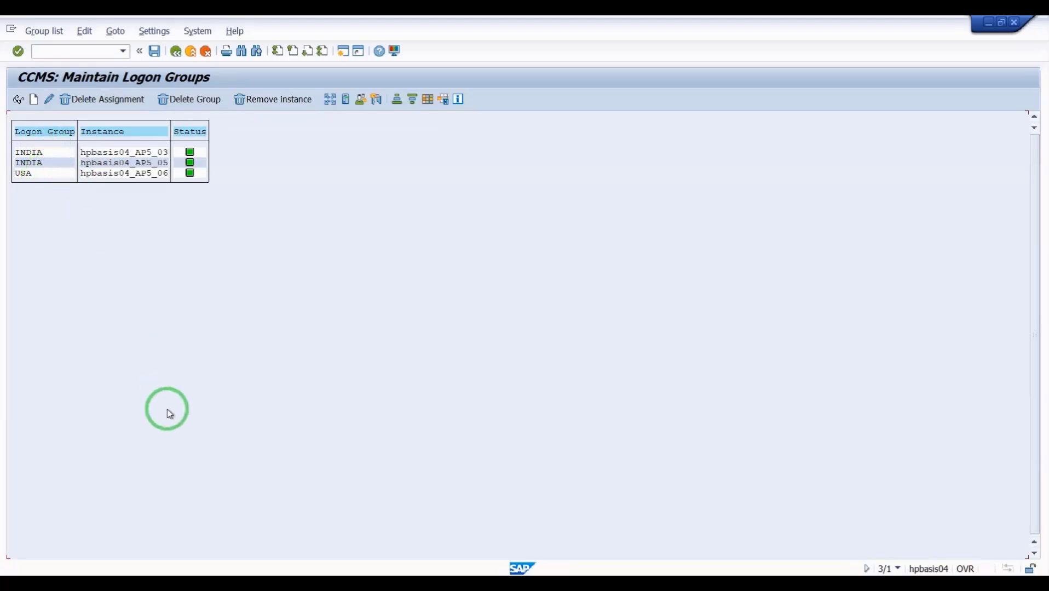
- Enter description INDIA, system ID AP5 and message server 192.168.30.24 in the new entry
{"action": "mouse_move", "coordinate": [219, 574]}
{"action": "left_click", "coordinate": [112, 529]}
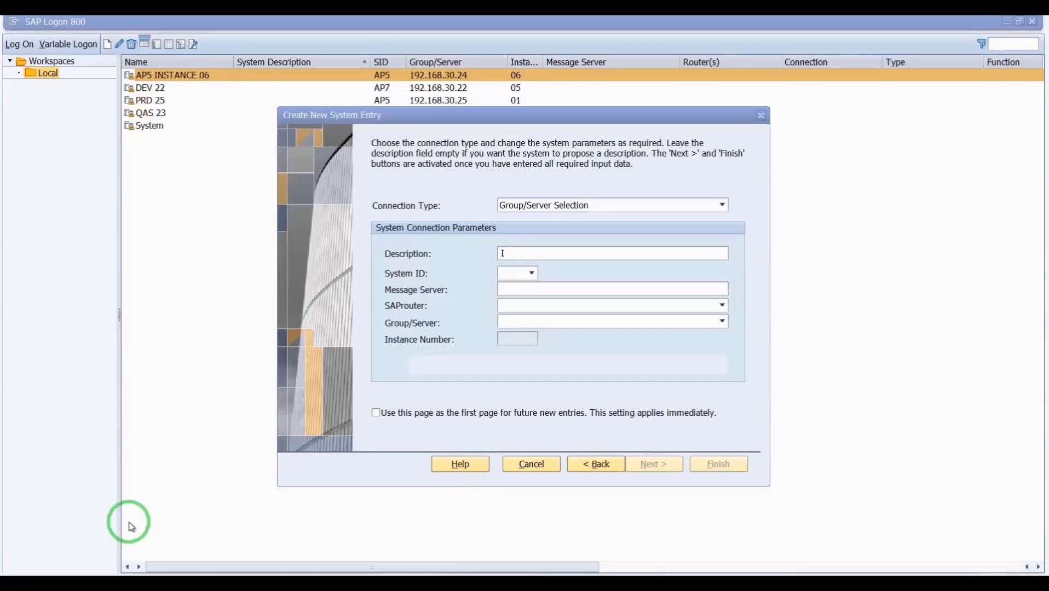
{"action": "left_click", "coordinate": [535, 256]}
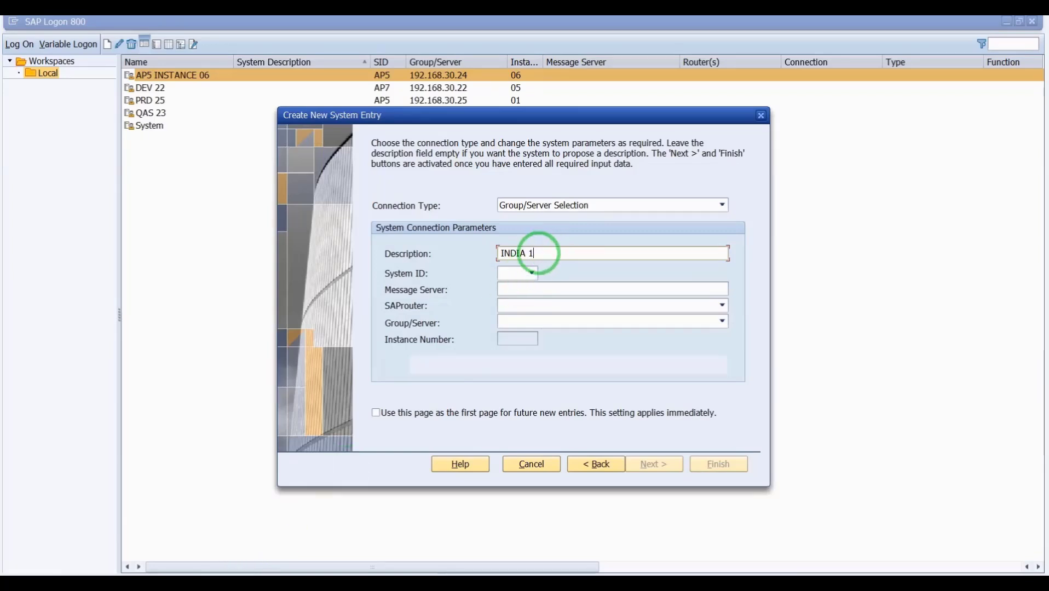
{"action": "type", "text": "AP5"}
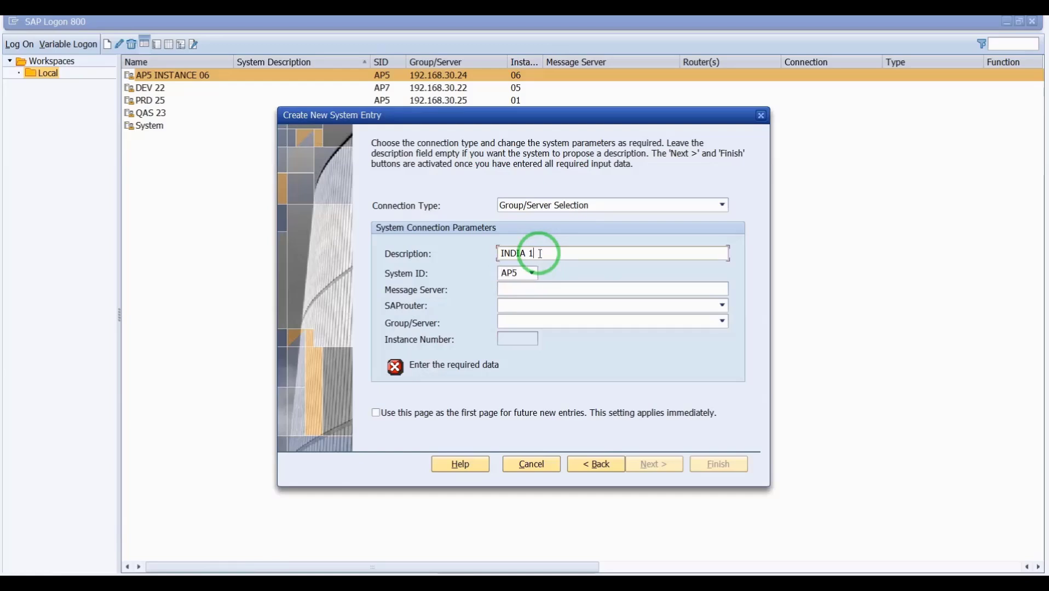
{"action": "key", "text": "Caps_Lock"}
{"action": "left_click", "coordinate": [520, 285]}
{"action": "type", "text": "19"}
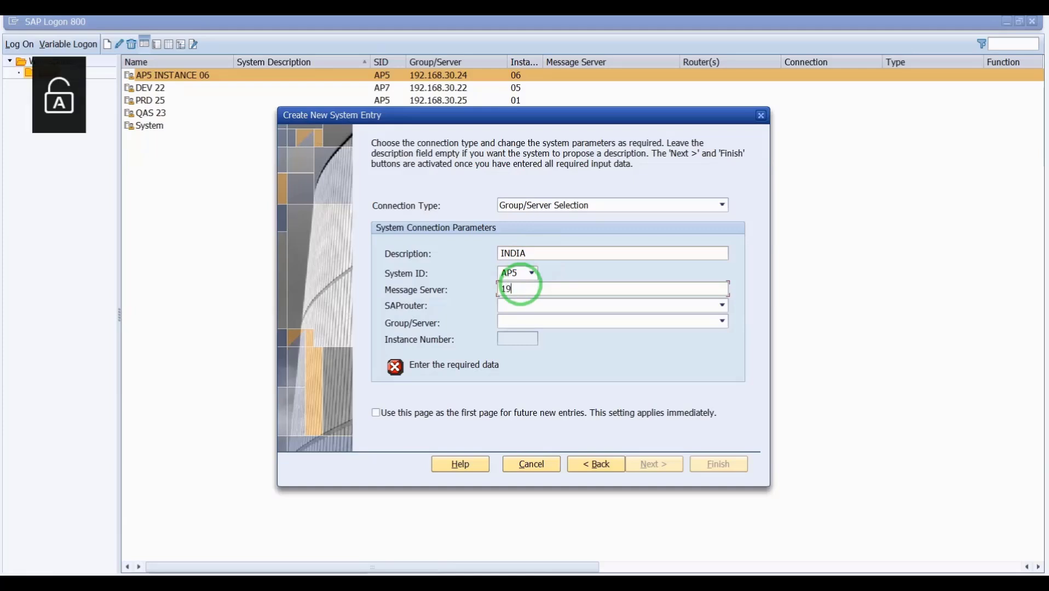
{"action": "type", "text": "2.168.30.24:"}
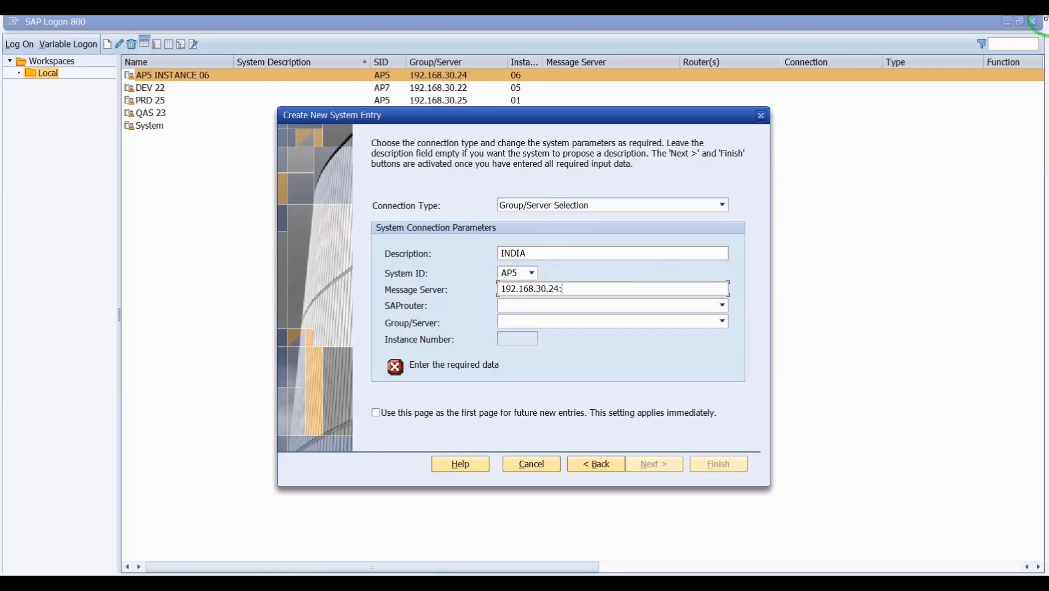
- Switch to the SAP Easy Access window, ready to enter a transaction code in capitals
{"action": "left_click", "coordinate": [218, 563]}
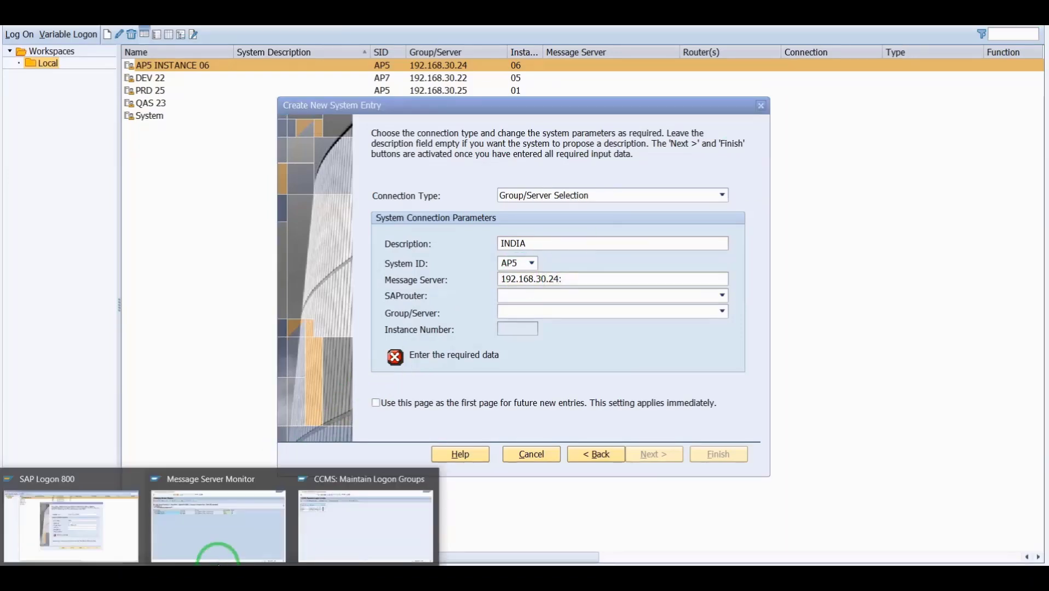
{"action": "left_click", "coordinate": [212, 540]}
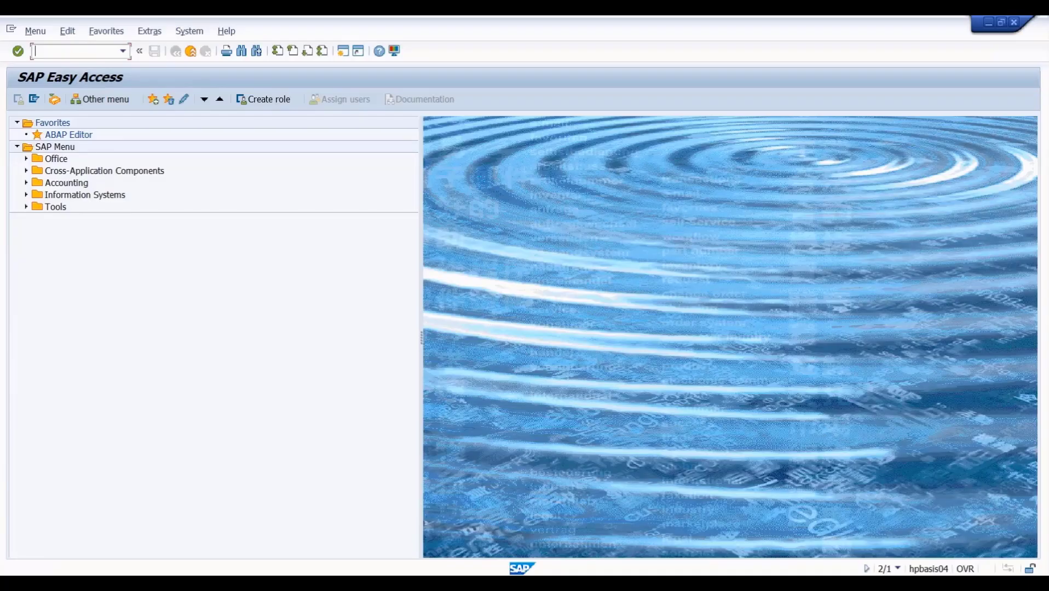
{"action": "key", "text": "Caps_Lock"}
- Run SMMS to read message server port 3604, then return to the INDIA connection entry
{"action": "type", "text": "SM"}
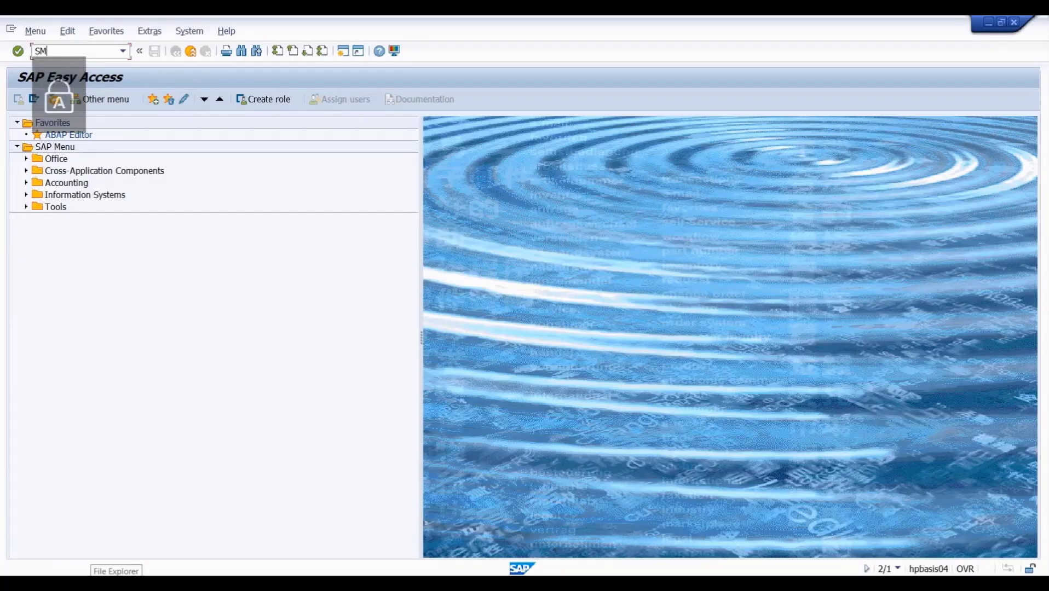
{"action": "type", "text": "MS"}
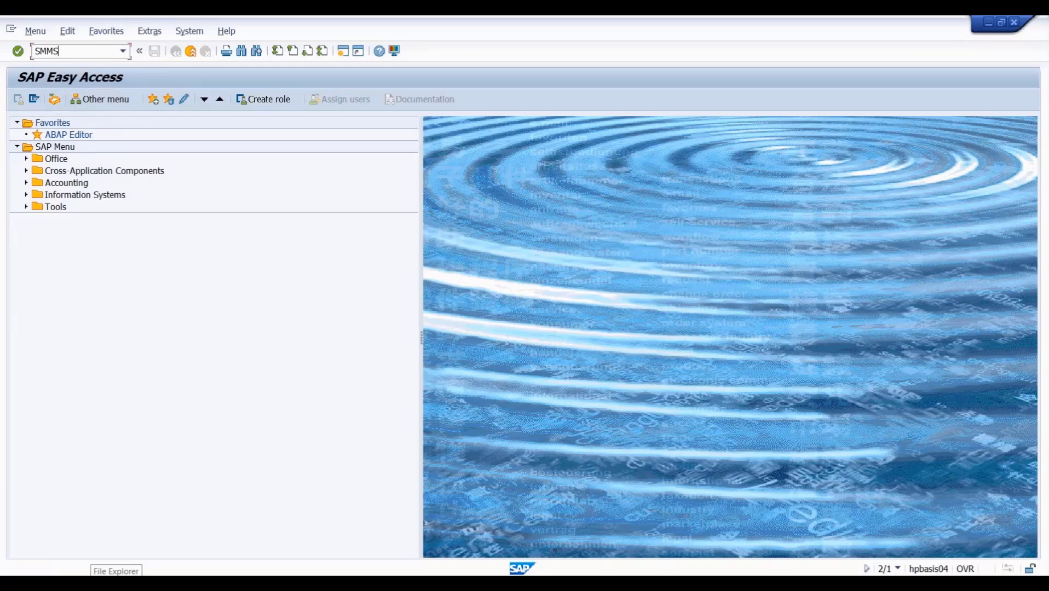
{"action": "key", "text": "Return"}
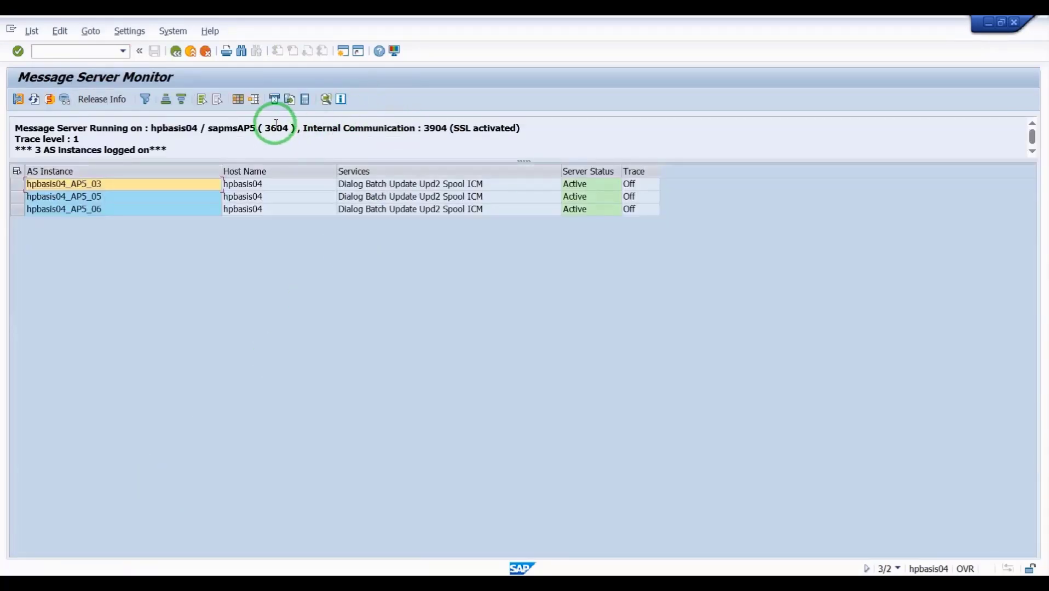
{"action": "left_click_drag", "start_coordinate": [264, 124], "coordinate": [290, 126]}
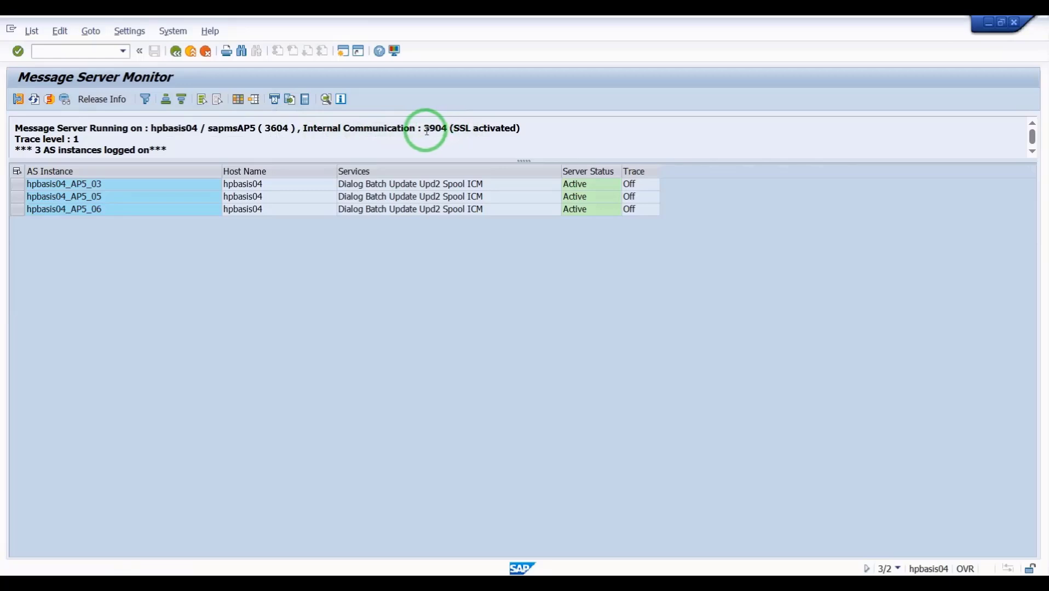
{"action": "left_click_drag", "start_coordinate": [425, 130], "coordinate": [468, 132]}
{"action": "key", "text": "ctrl+c"}
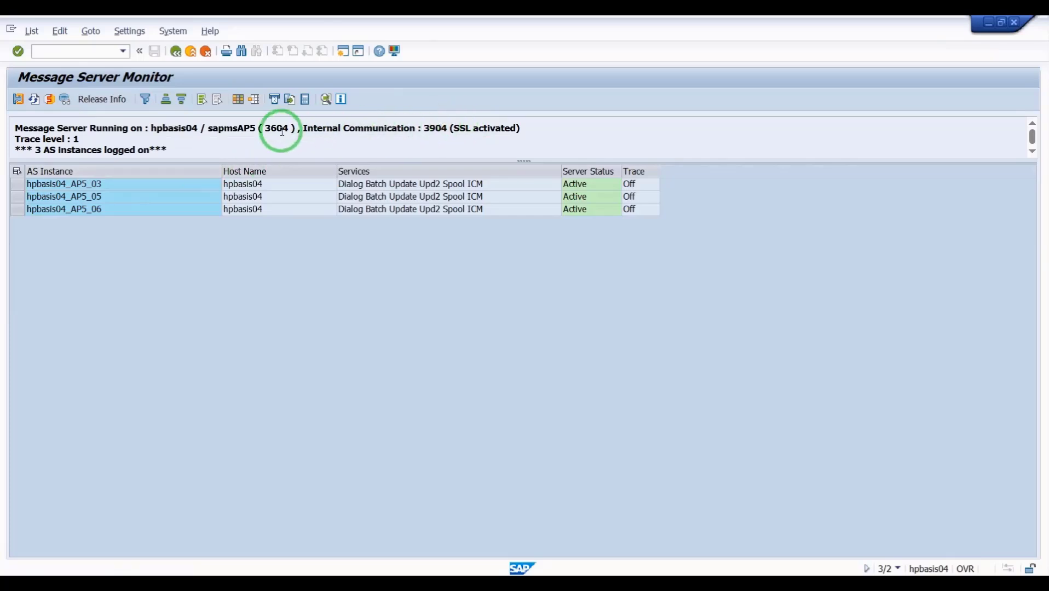
{"action": "left_click_drag", "start_coordinate": [268, 128], "coordinate": [283, 127]}
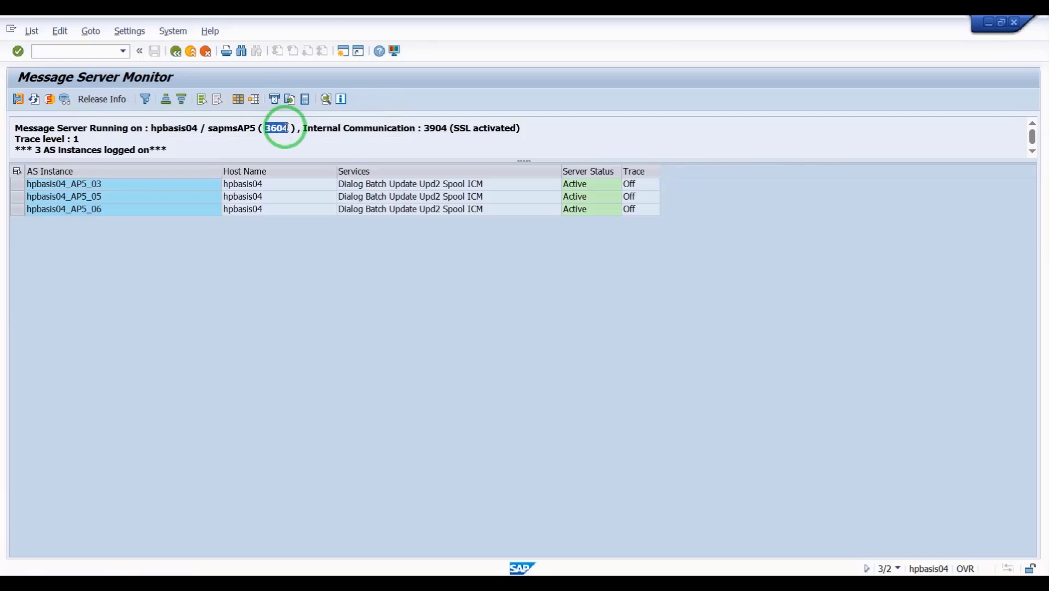
{"action": "left_click", "coordinate": [210, 583]}
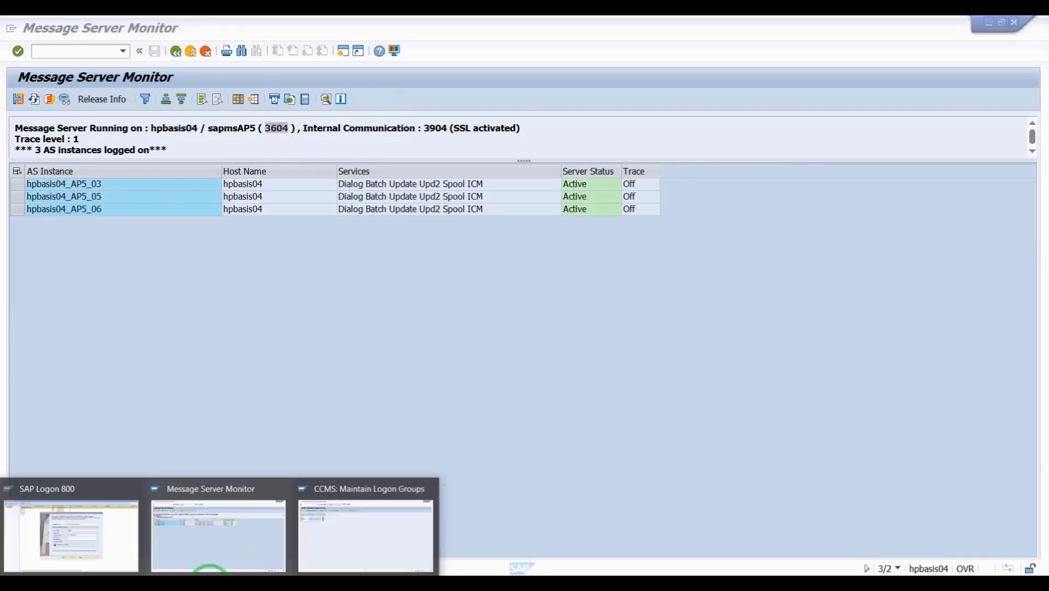
{"action": "left_click", "coordinate": [118, 545]}
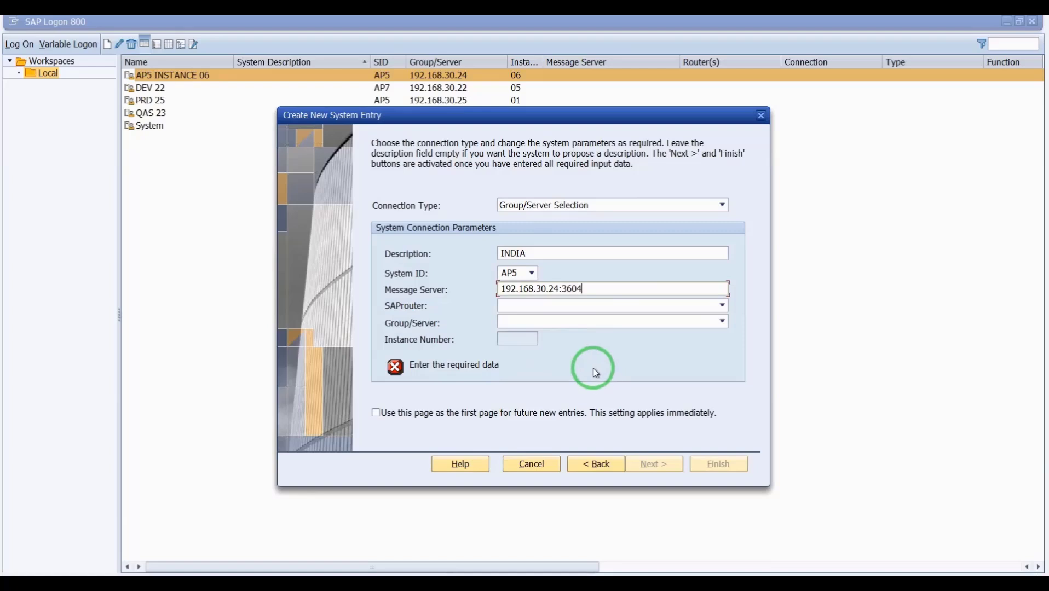
- Use message server 192.168.30.24:3604, select logon group INDIA, and finish the INDIA entry
{"action": "key", "text": "Caps_Lock"}
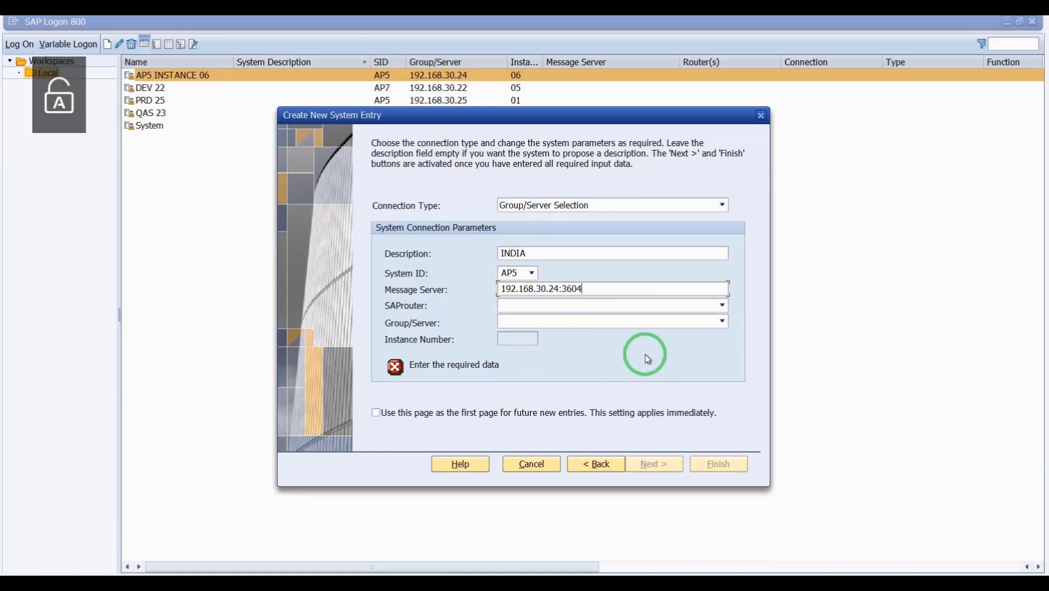
{"action": "left_click", "coordinate": [721, 321]}
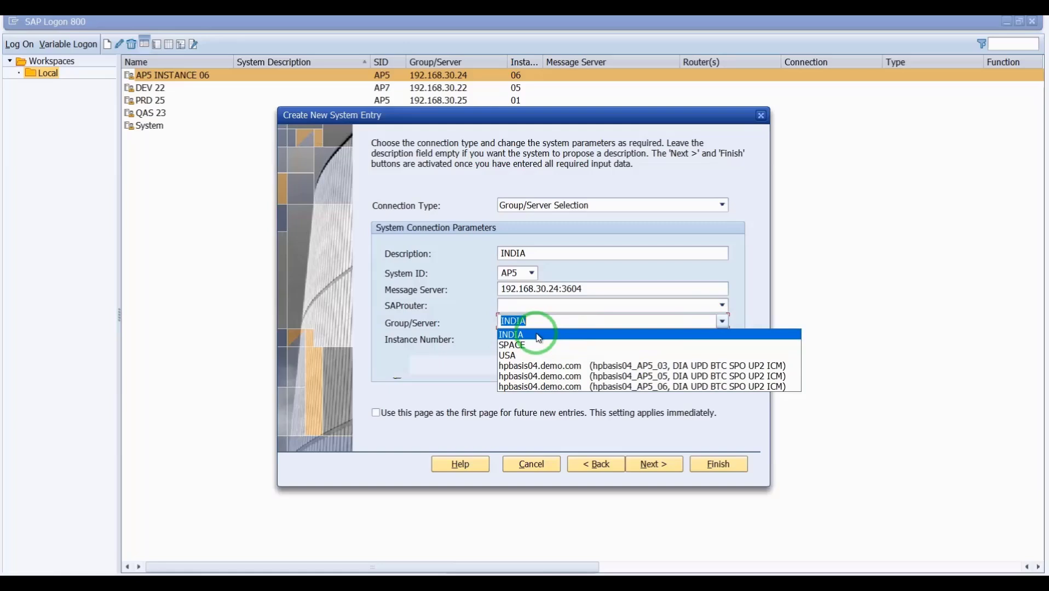
{"action": "left_click", "coordinate": [547, 335]}
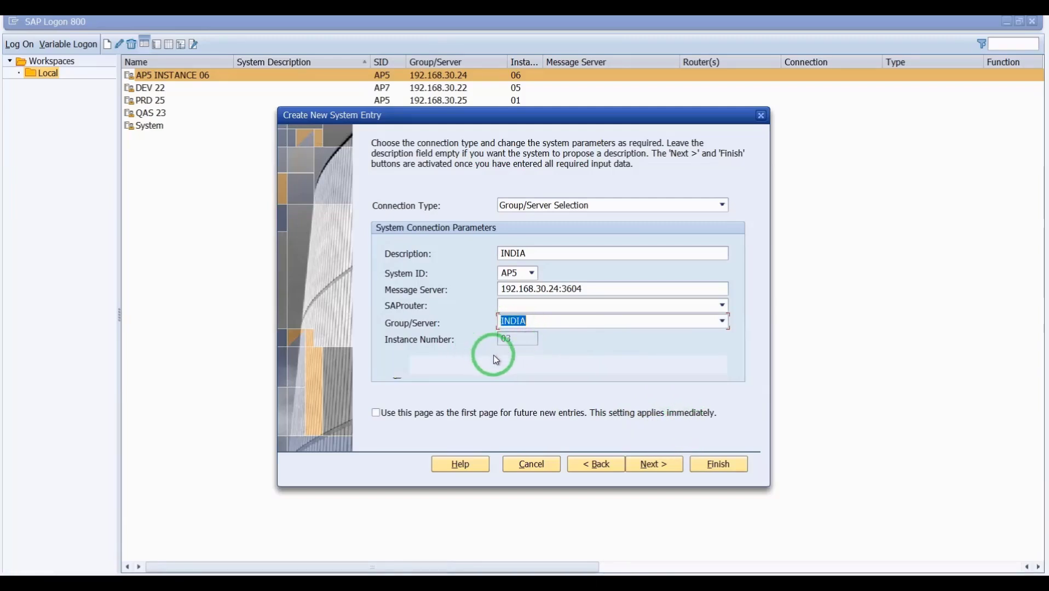
{"action": "left_click", "coordinate": [718, 464]}
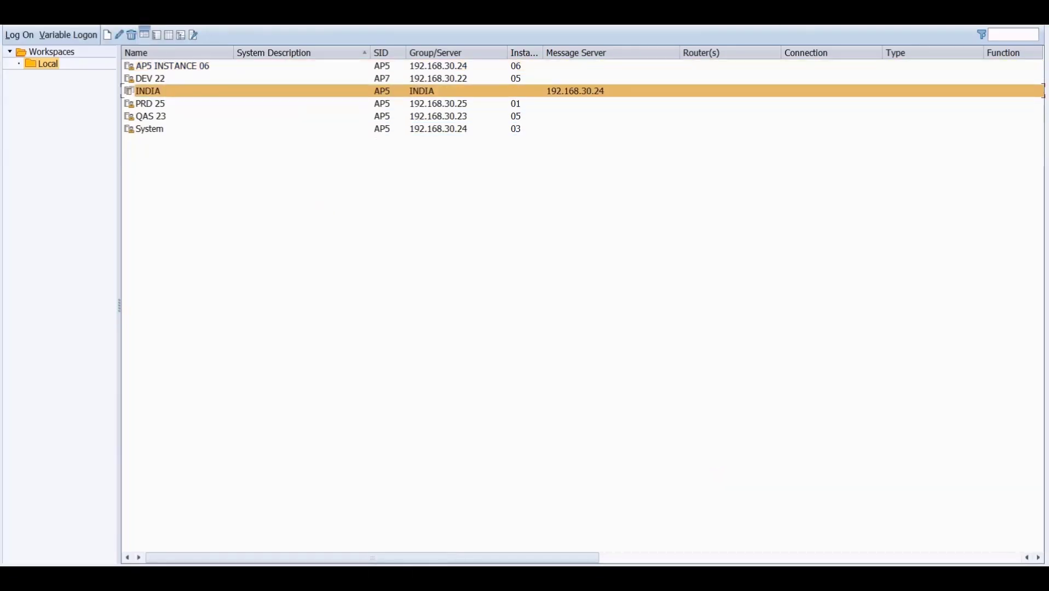
{"action": "mouse_move", "coordinate": [187, 565]}
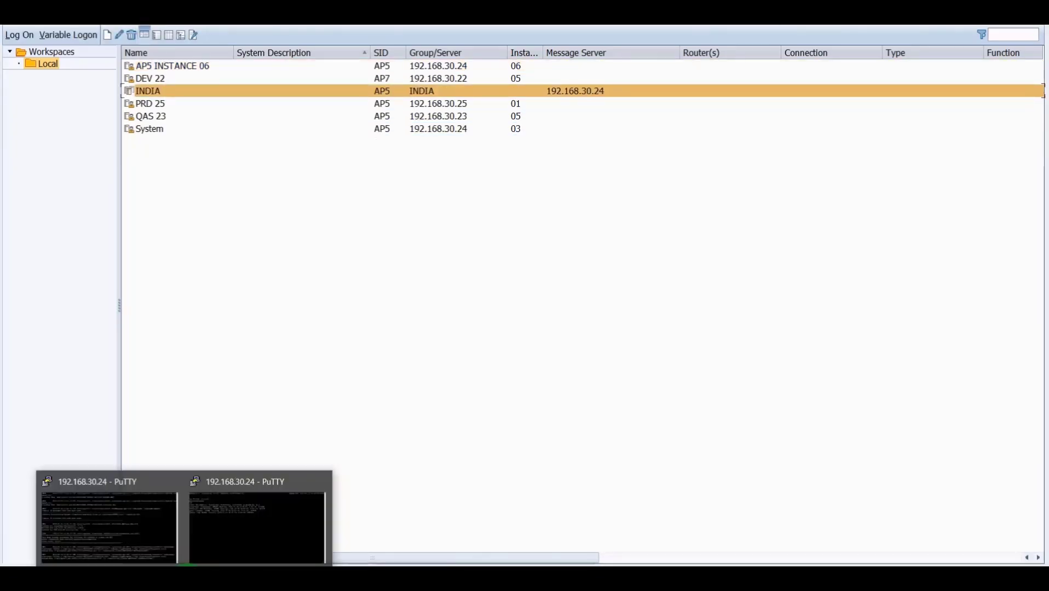
{"action": "mouse_move", "coordinate": [237, 531]}
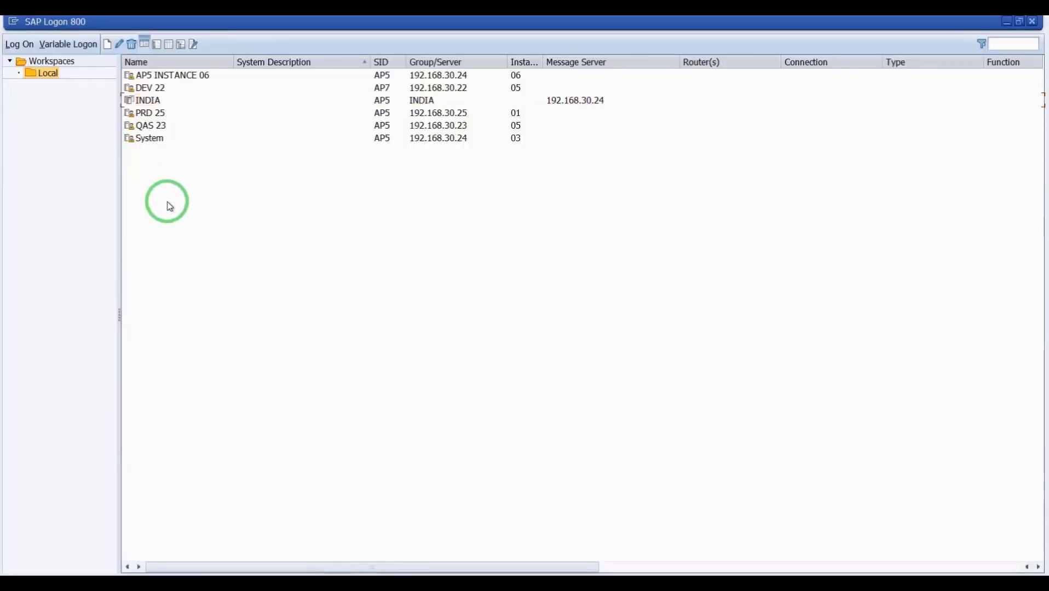
- Create another user-specified connection entry with connection type Group/Server Selection
{"action": "left_click", "coordinate": [108, 44]}
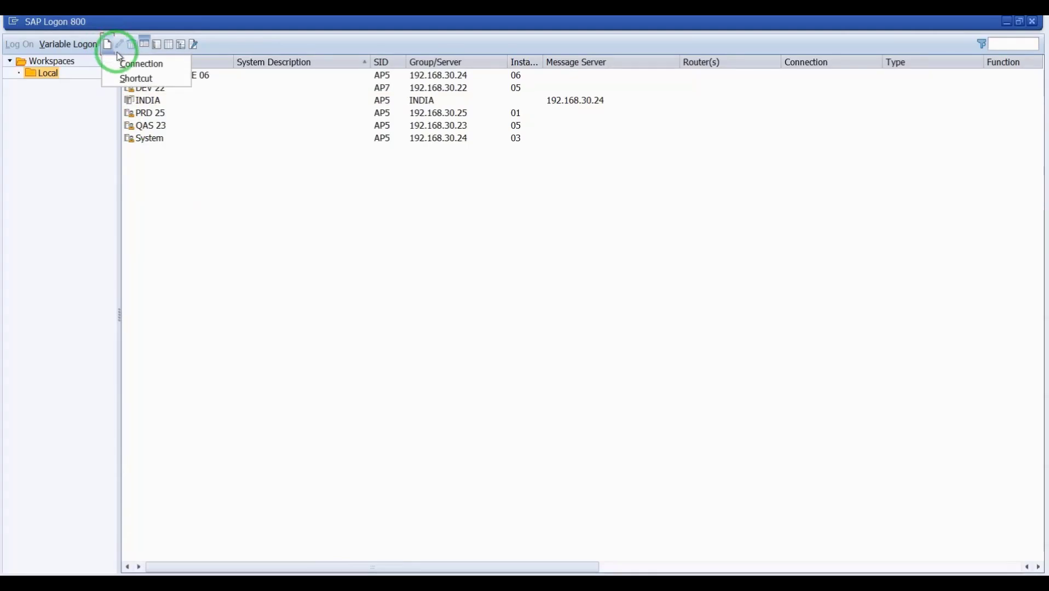
{"action": "left_click", "coordinate": [131, 64]}
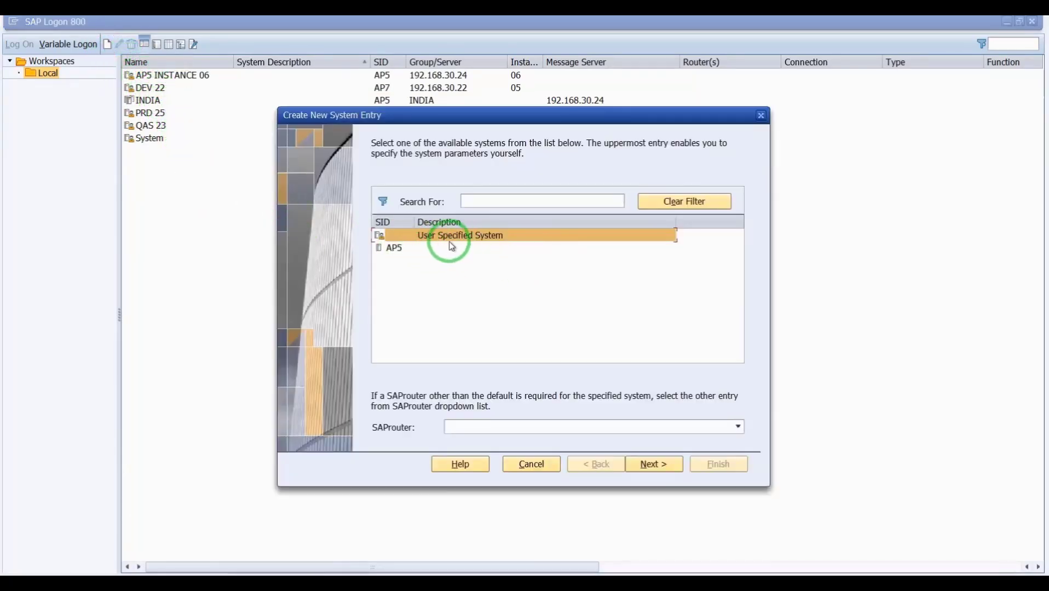
{"action": "left_click", "coordinate": [644, 463]}
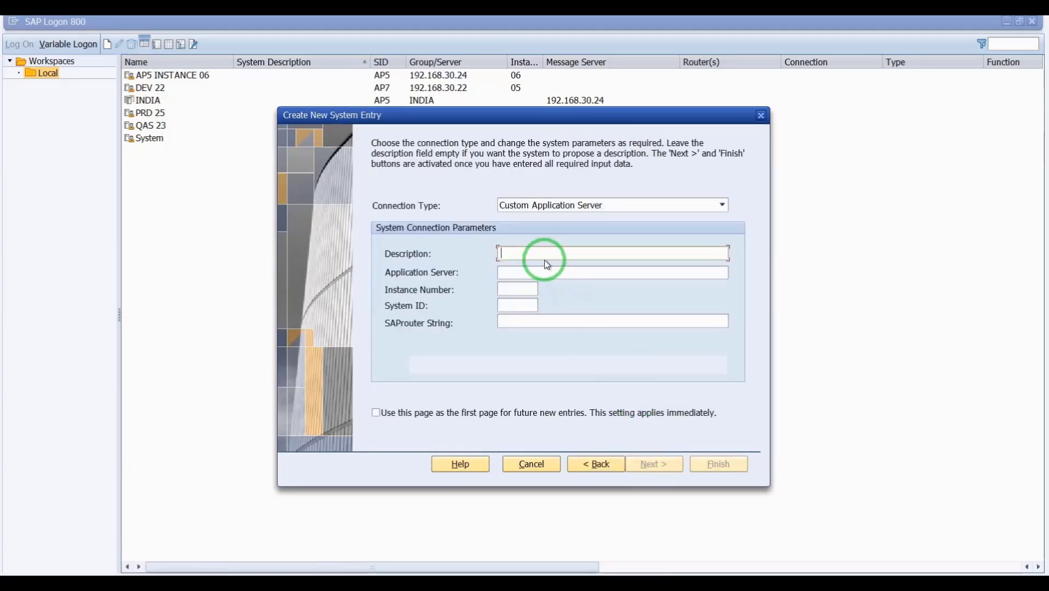
{"action": "left_click", "coordinate": [625, 205]}
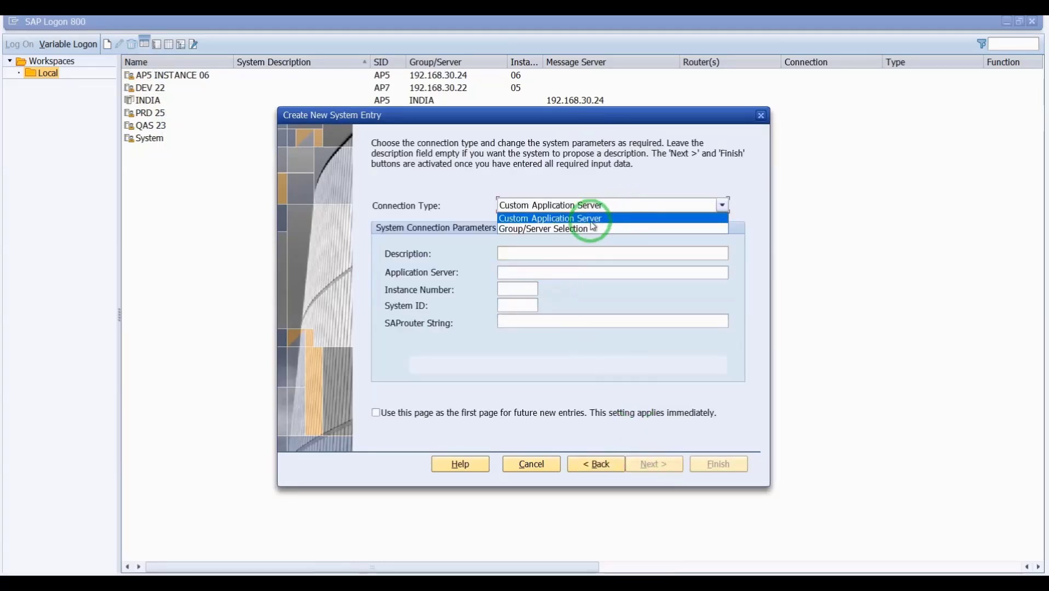
{"action": "left_click", "coordinate": [564, 229]}
{"action": "left_click", "coordinate": [541, 253]}
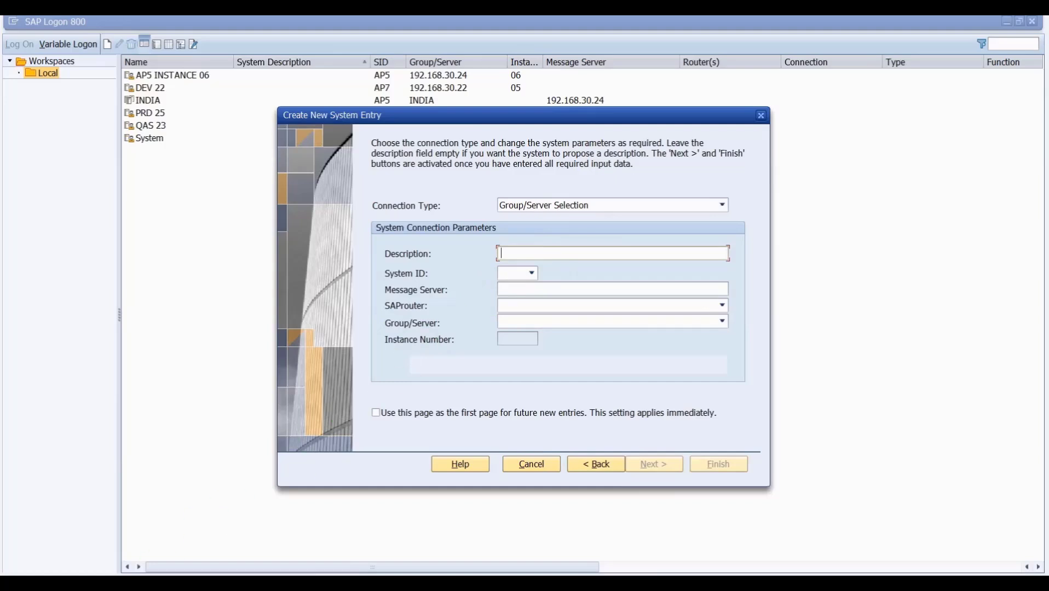
- Set description USA, system AP5, message server 192.168.30.24:3604 and logon group USA
{"action": "key", "text": "Caps_Lock"}
{"action": "type", "text": "USA"}
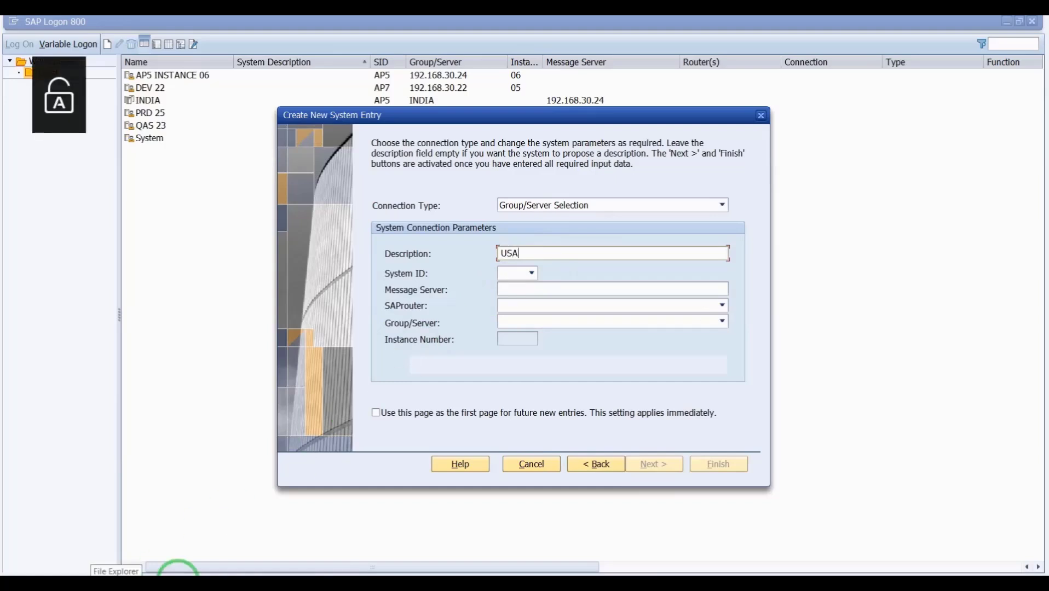
{"action": "left_click", "coordinate": [530, 272]}
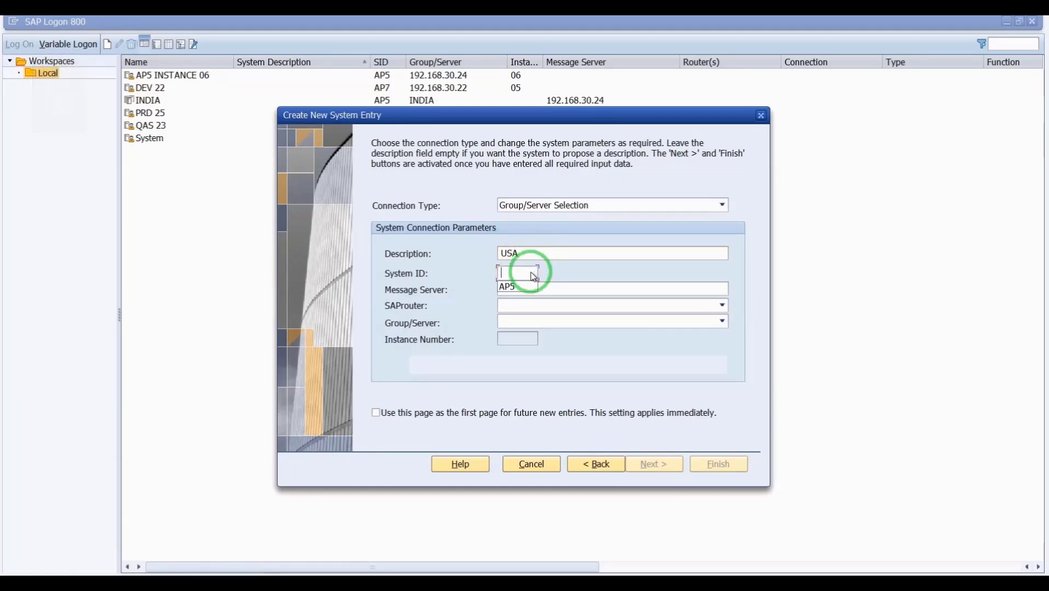
{"action": "left_click", "coordinate": [519, 285]}
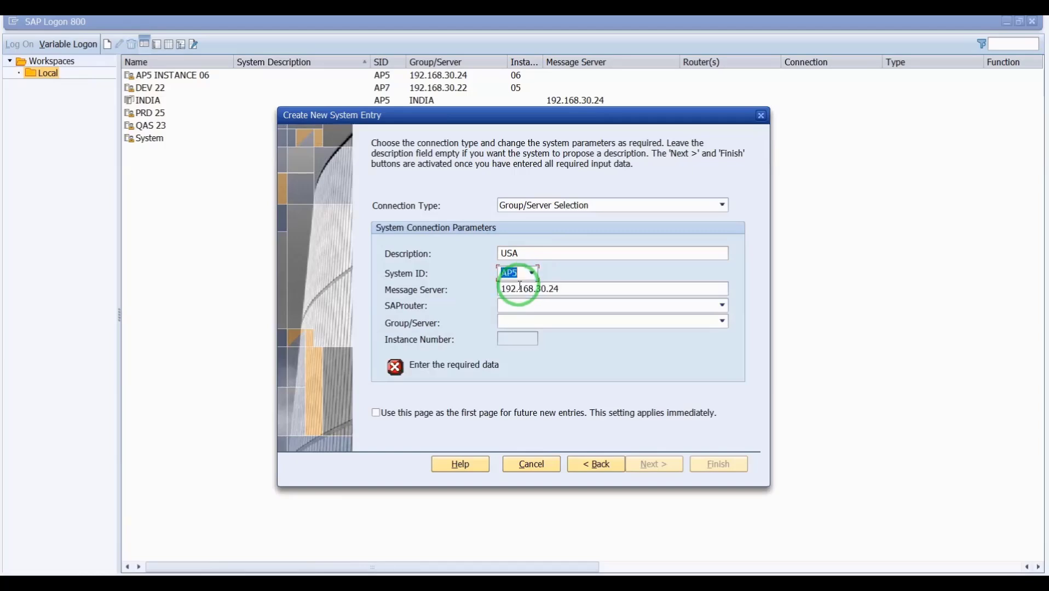
{"action": "left_click", "coordinate": [572, 289]}
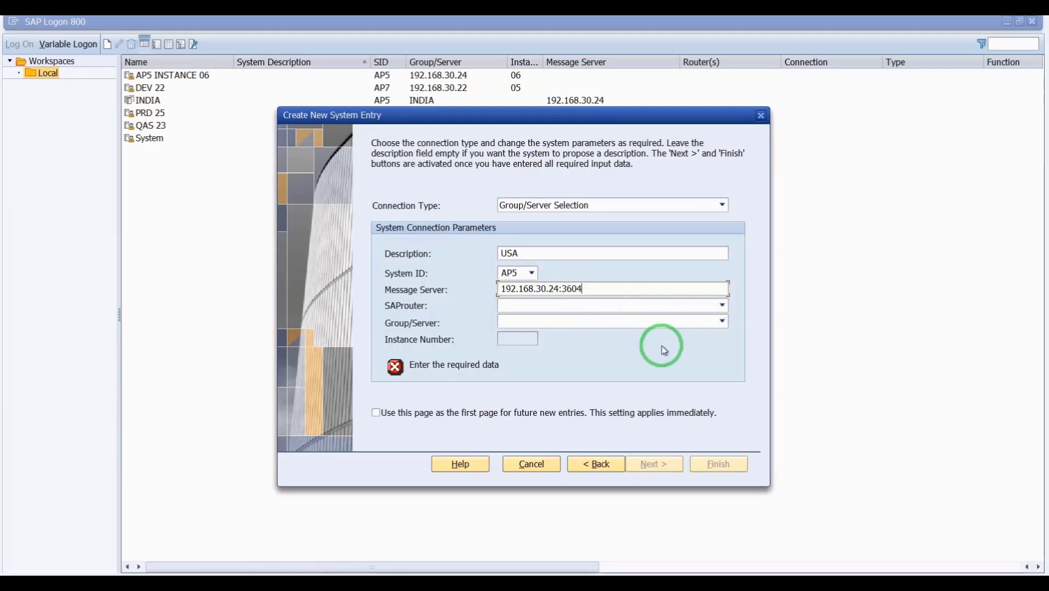
{"action": "left_click", "coordinate": [722, 322]}
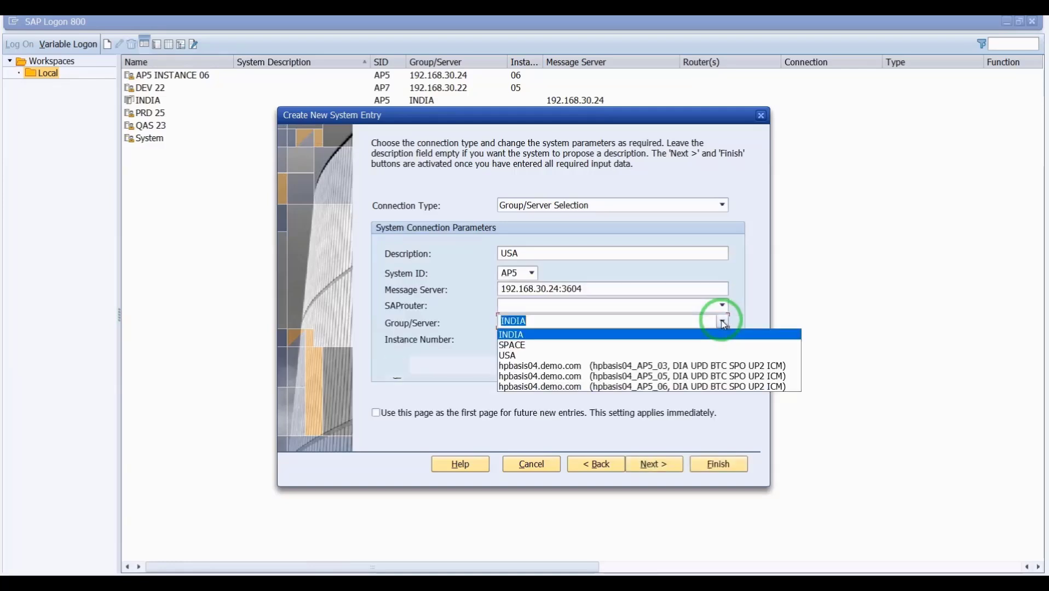
{"action": "left_click", "coordinate": [579, 356]}
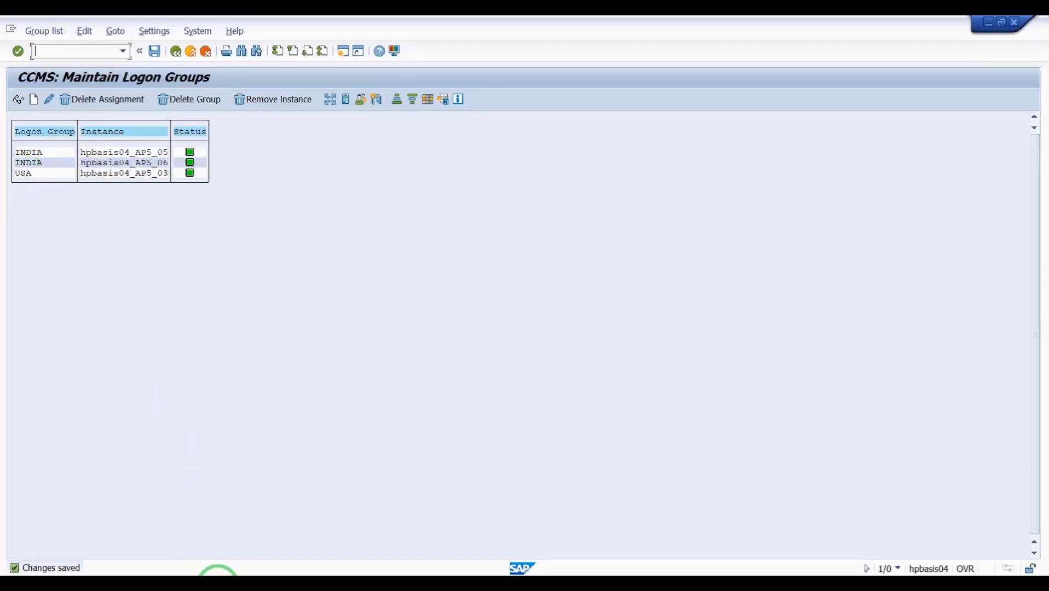
- Review the INDIA entry's properties (group INDIA, 192.168.30.24), then bring up the PuTTY windows
{"action": "left_click", "coordinate": [218, 572]}
{"action": "left_click", "coordinate": [110, 532]}
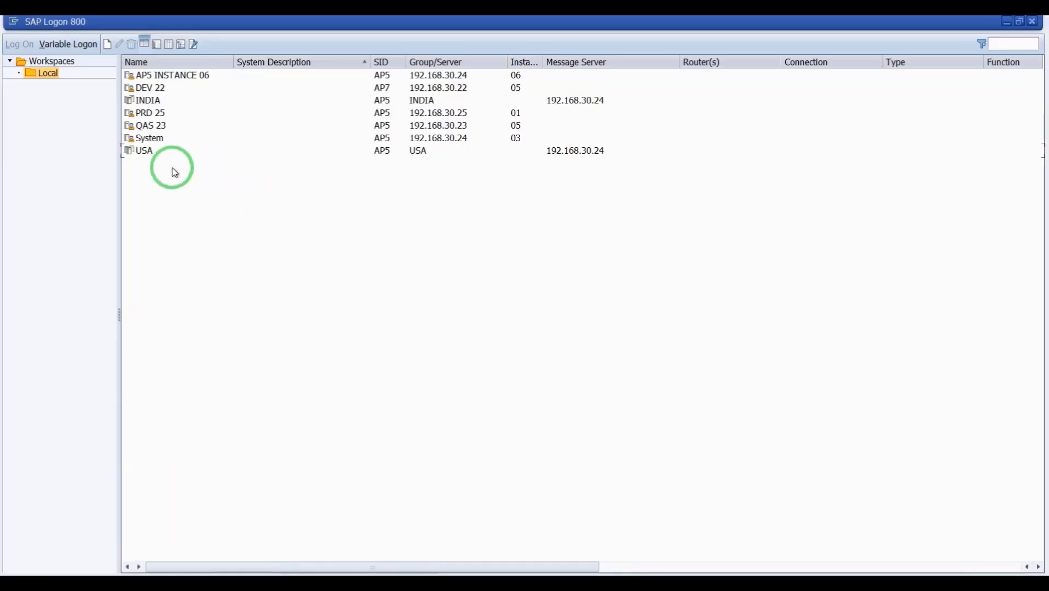
{"action": "right_click", "coordinate": [154, 106]}
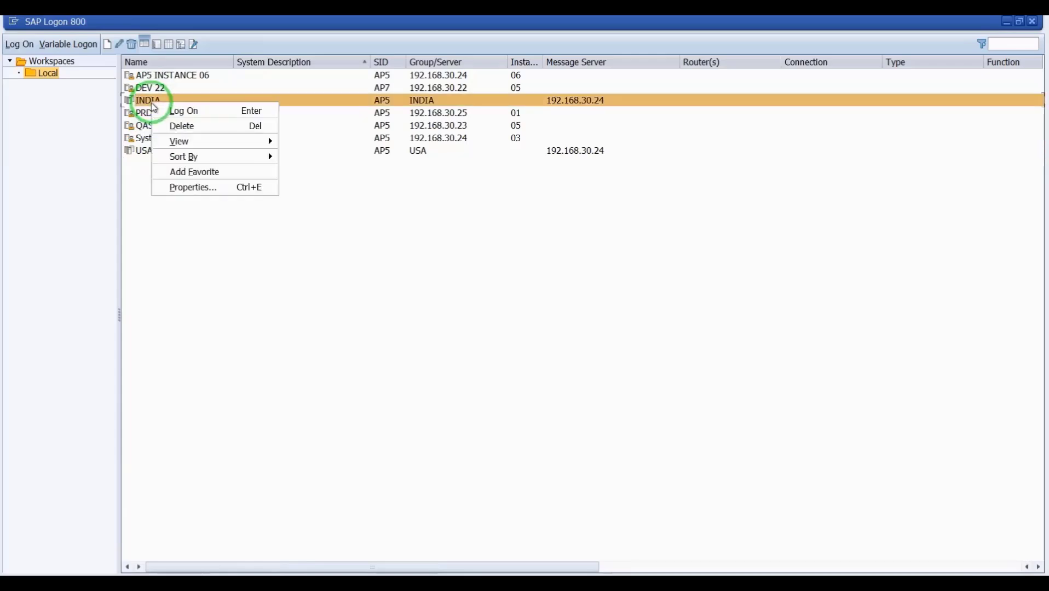
{"action": "left_click", "coordinate": [193, 188]}
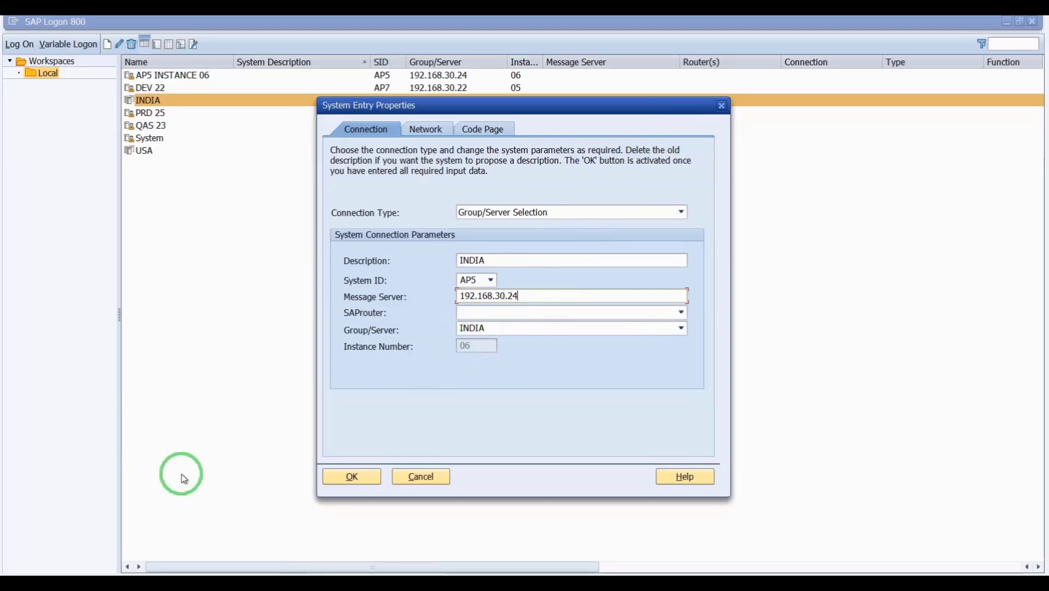
{"action": "left_click", "coordinate": [180, 585]}
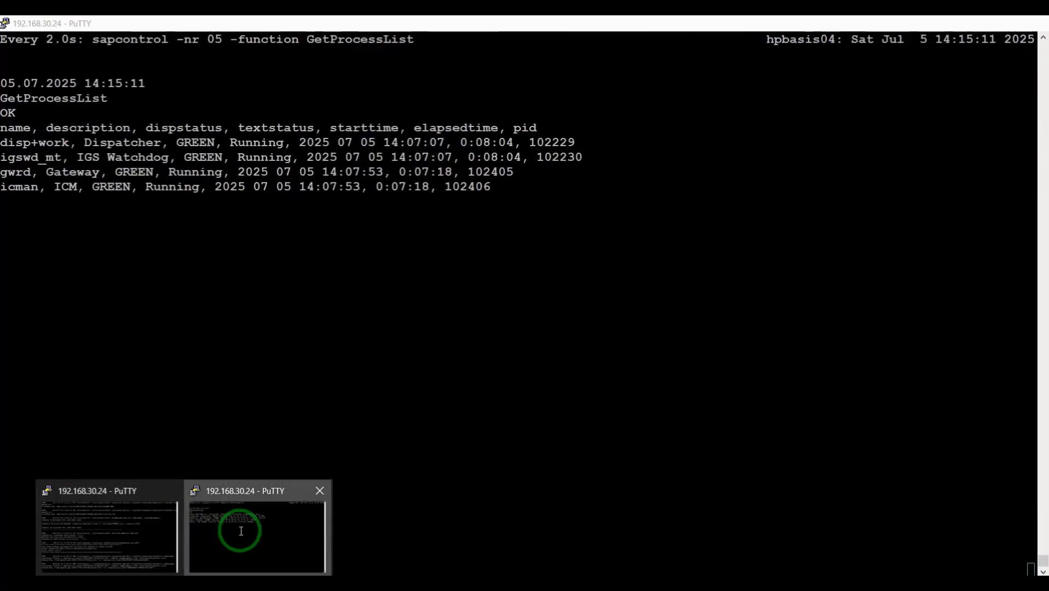
- Stop instance 06 by editing the earlier command into 'sapcontrol -nr 06 -function Stop'
{"action": "left_click", "coordinate": [241, 531]}
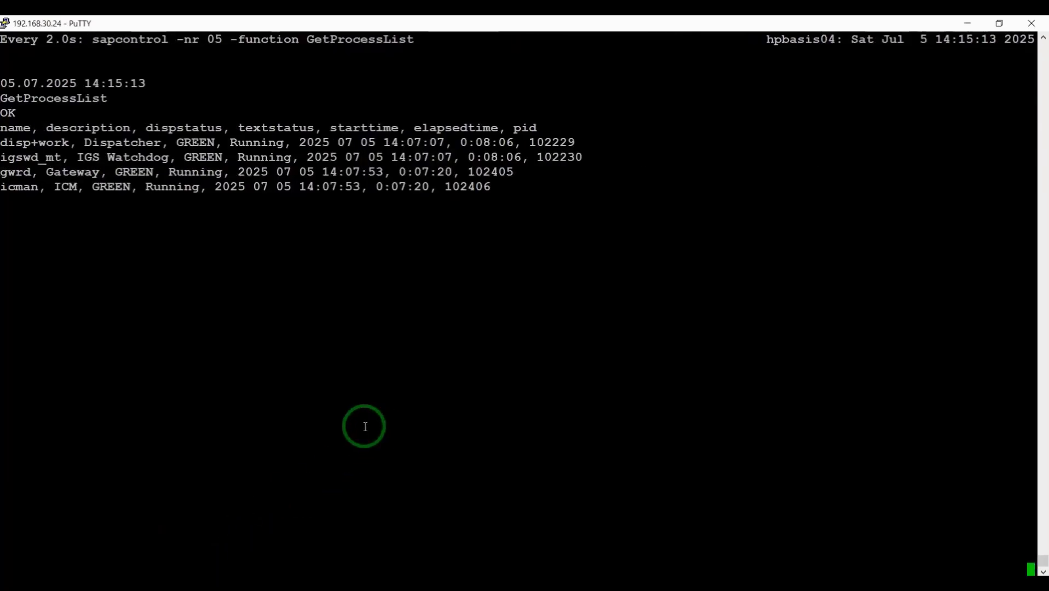
{"action": "key", "text": "ctrl+z"}
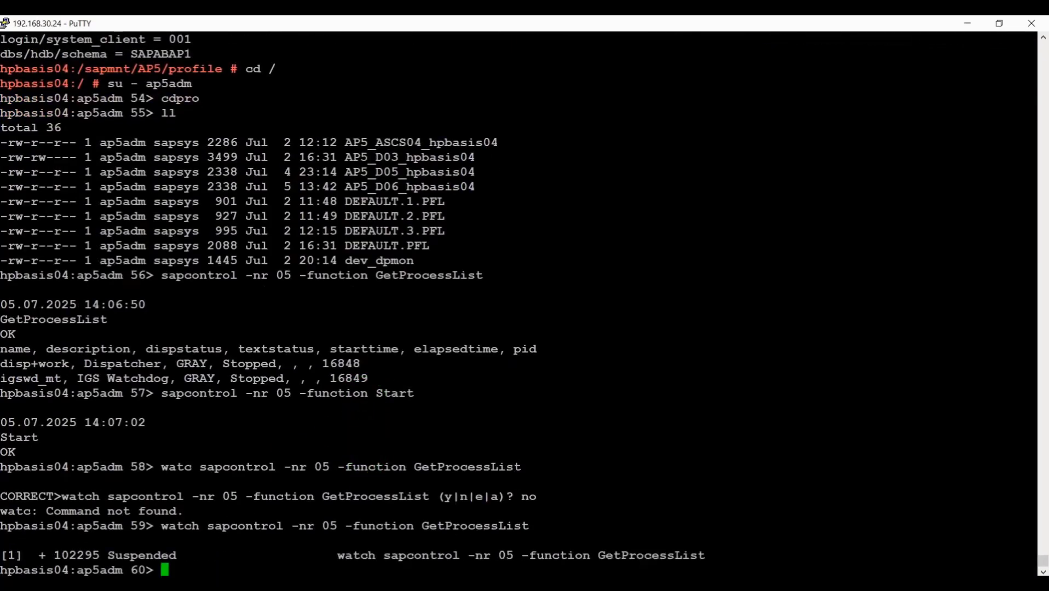
{"action": "key", "text": "Up"}
{"action": "key", "text": "Caps_Lock"}
{"action": "key", "text": "Up"}
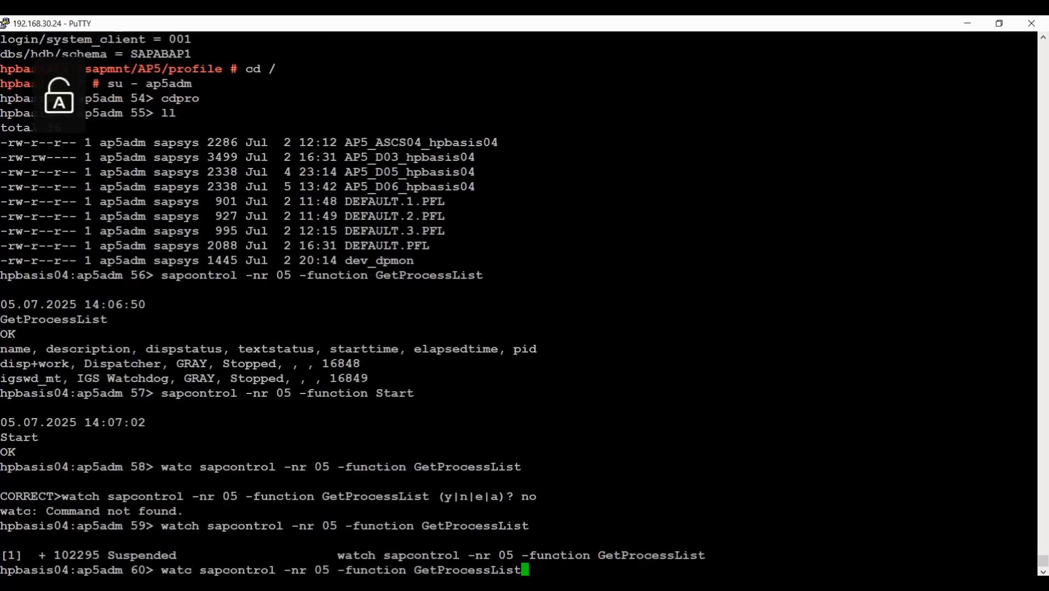
{"action": "key", "text": "Up"}
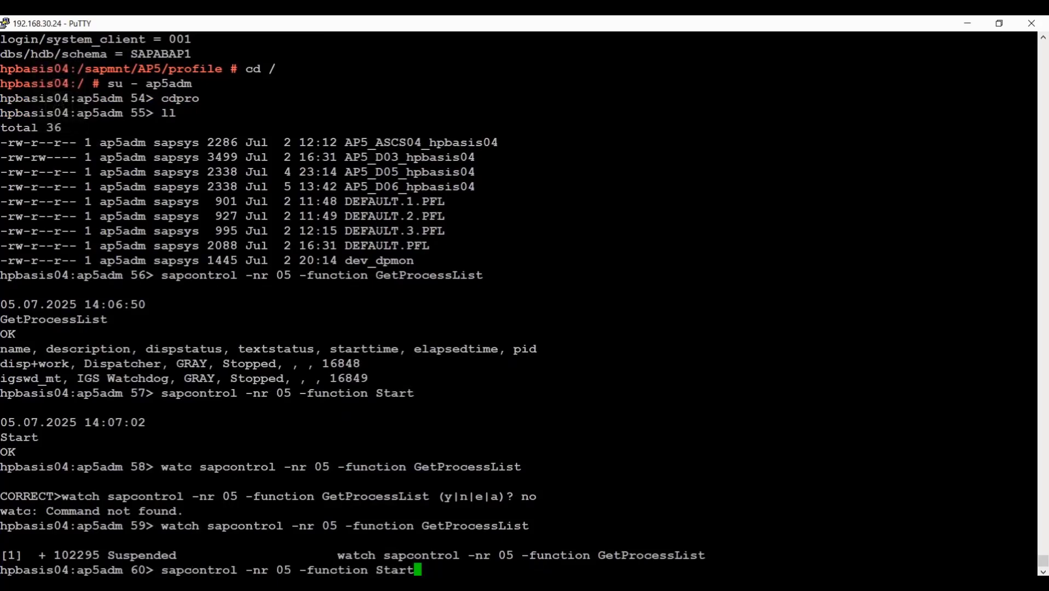
{"action": "key", "text": "BackSpace"}
{"action": "key", "text": "BackSpace"}
{"action": "key", "text": "BackSpace"}
{"action": "key", "text": "Left"}
{"action": "key", "text": "Left"}
{"action": "key", "text": "Left"}
{"action": "key", "text": "Left"}
{"action": "key", "text": "Left"}
{"action": "key", "text": "Left"}
{"action": "key", "text": "Left"}
{"action": "key", "text": "Left"}
{"action": "key", "text": "Left"}
{"action": "key", "text": "Left"}
{"action": "key", "text": "Left"}
{"action": "key", "text": "Delete"}
{"action": "type", "text": "6"}
{"action": "key", "text": "Right"}
{"action": "key", "text": "Right"}
{"action": "key", "text": "Right"}
{"action": "key", "text": "Right"}
{"action": "key", "text": "Right"}
{"action": "key", "text": "Right"}
{"action": "key", "text": "Right"}
{"action": "key", "text": "Right"}
{"action": "key", "text": "Right"}
{"action": "key", "text": "Right"}
{"action": "key", "text": "Right"}
{"action": "key", "text": "Caps_Lock"}
{"action": "type", "text": "Stop"}
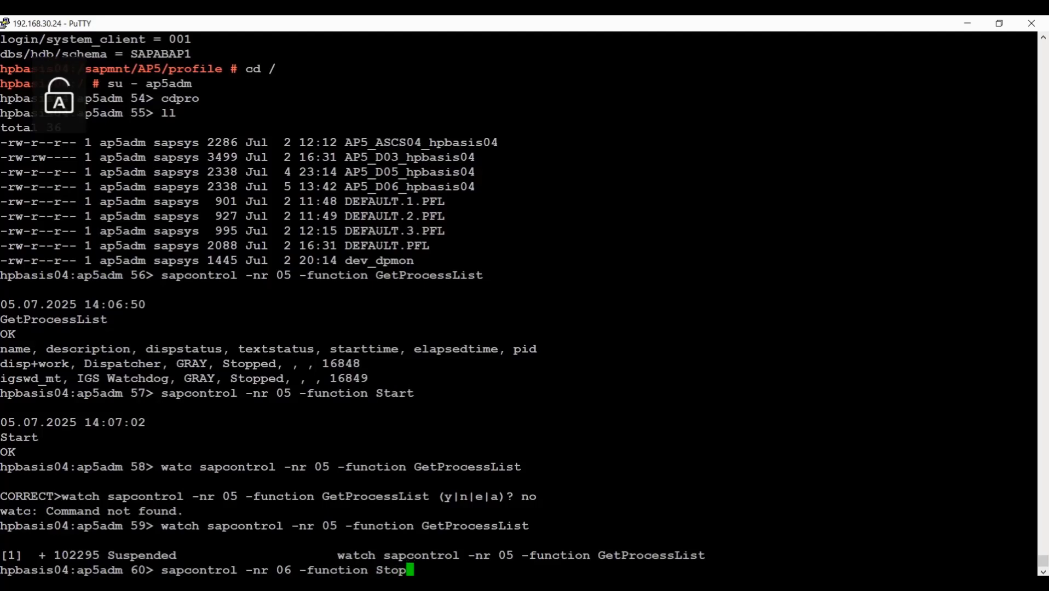
{"action": "key", "text": "Return"}
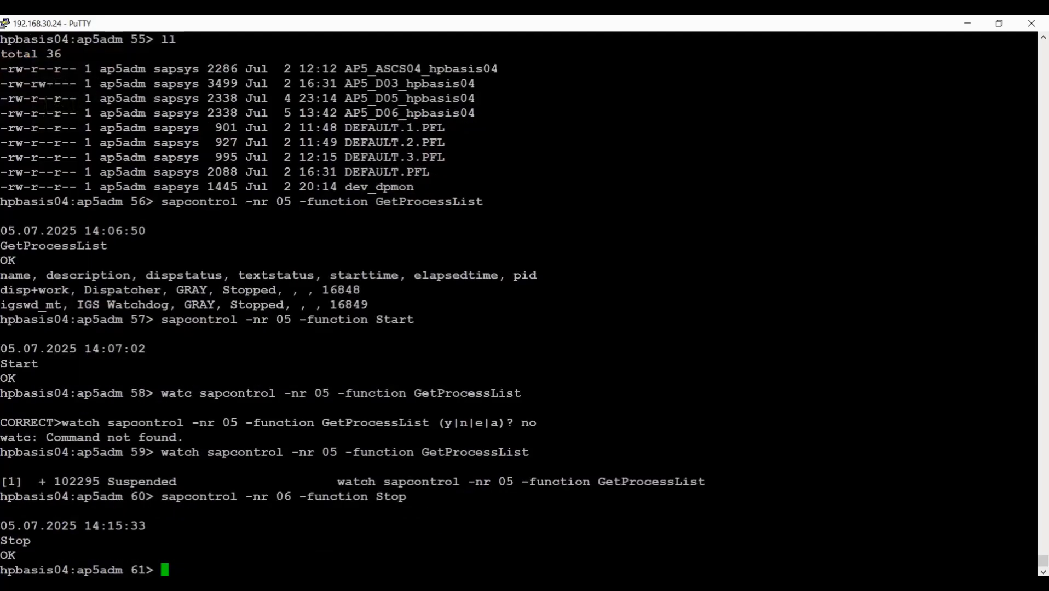
- Run 'watch sapcontrol -nr 06 -function GetProcessList' to see instance 06's processes GRAY Stopped
{"action": "type", "text": "watch sapco"}
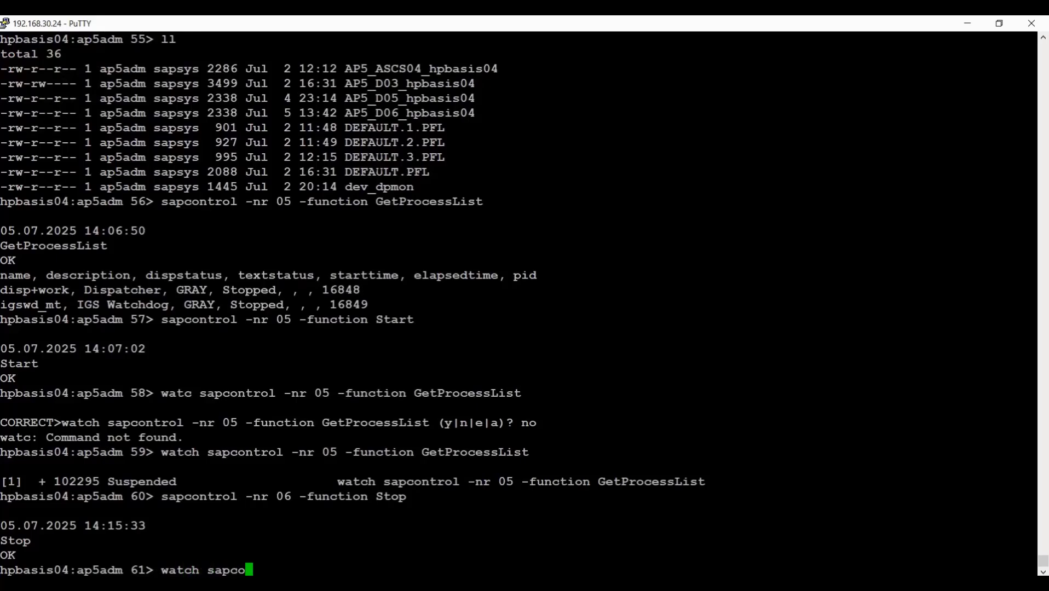
{"action": "type", "text": "ntrol -nr 06 "}
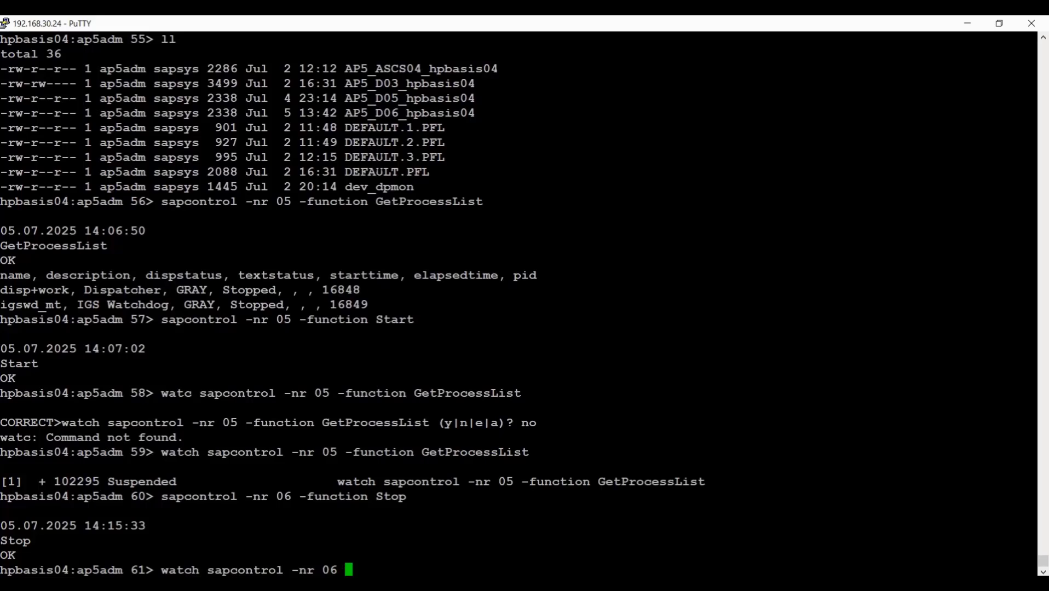
{"action": "type", "text": "-function"}
{"action": "key", "text": "Caps_Lock"}
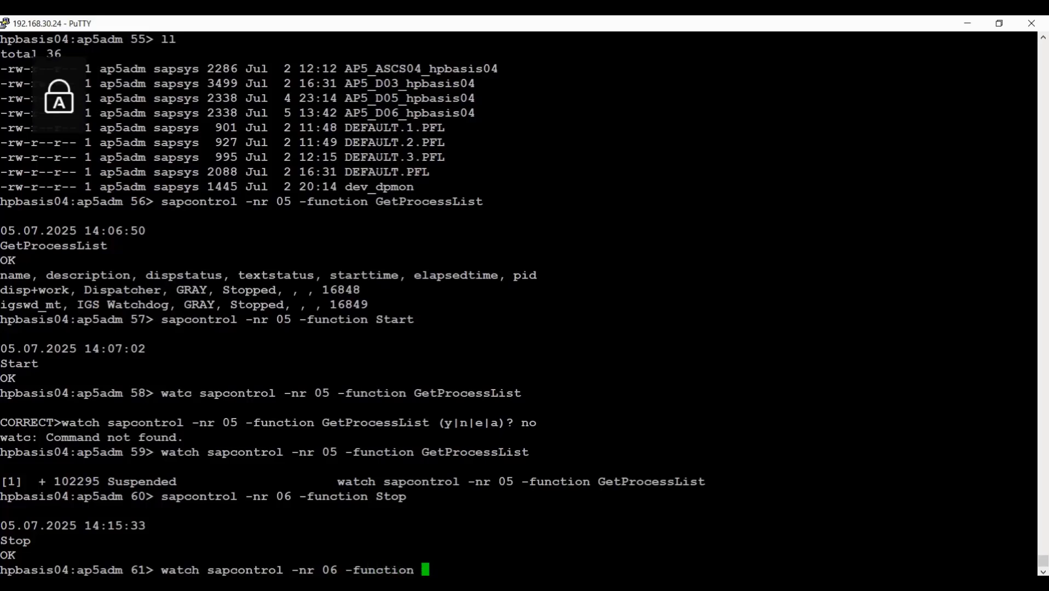
{"action": "type", "text": "G"}
{"action": "key", "text": "Caps_Lock"}
{"action": "type", "text": "etProce"}
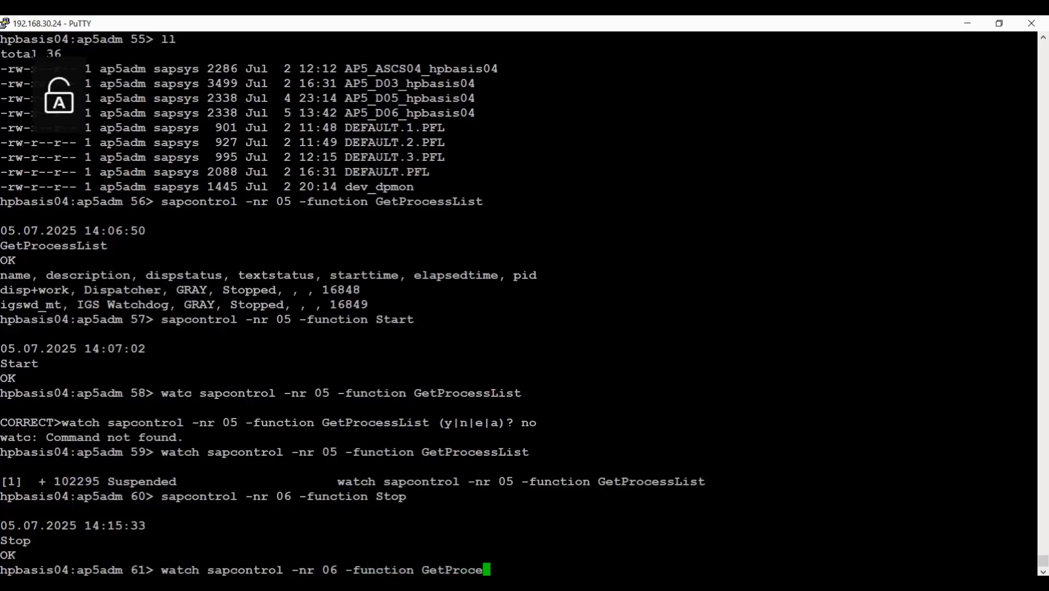
{"action": "type", "text": "sslist"}
{"action": "key", "text": "BackSpace"}
{"action": "key", "text": "BackSpace"}
{"action": "key", "text": "BackSpace"}
{"action": "type", "text": "List"}
{"action": "key", "text": "Return"}
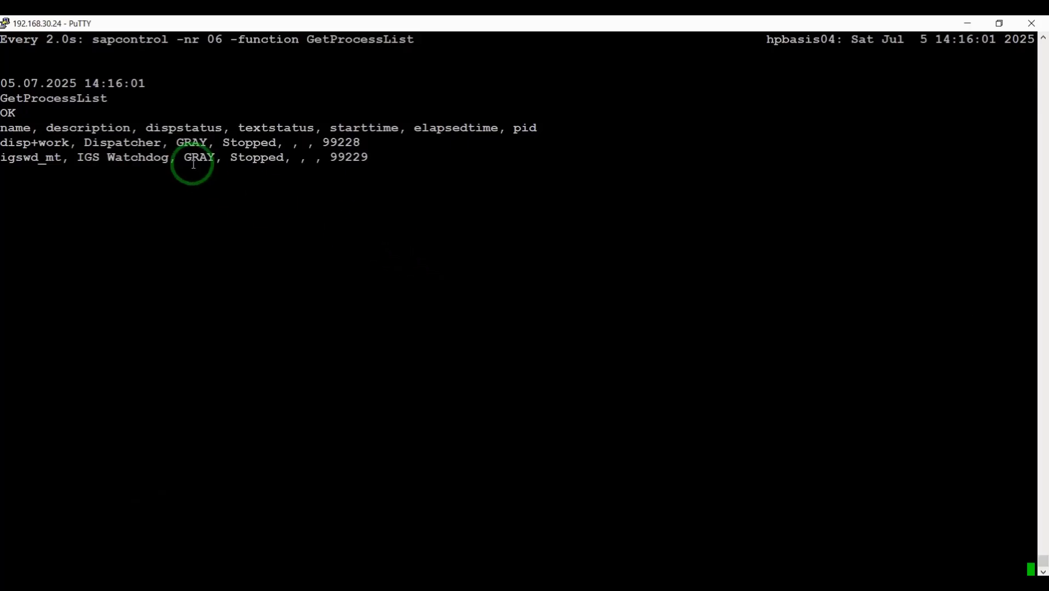
- Save the INDIA entry's properties, open its logon screen for client 001, then minimize it
{"action": "left_click", "coordinate": [218, 583]}
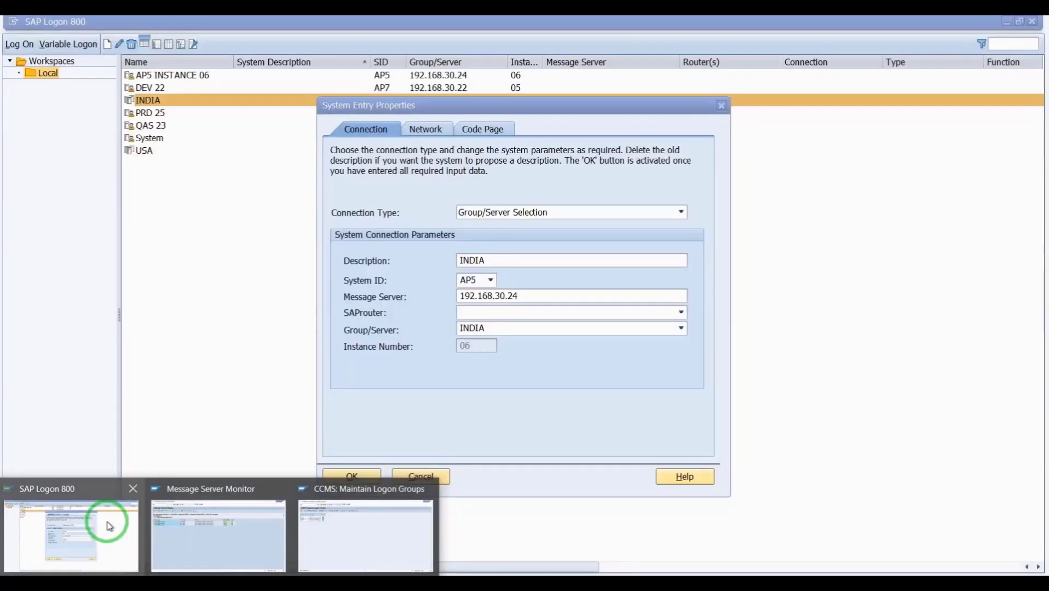
{"action": "left_click", "coordinate": [104, 520]}
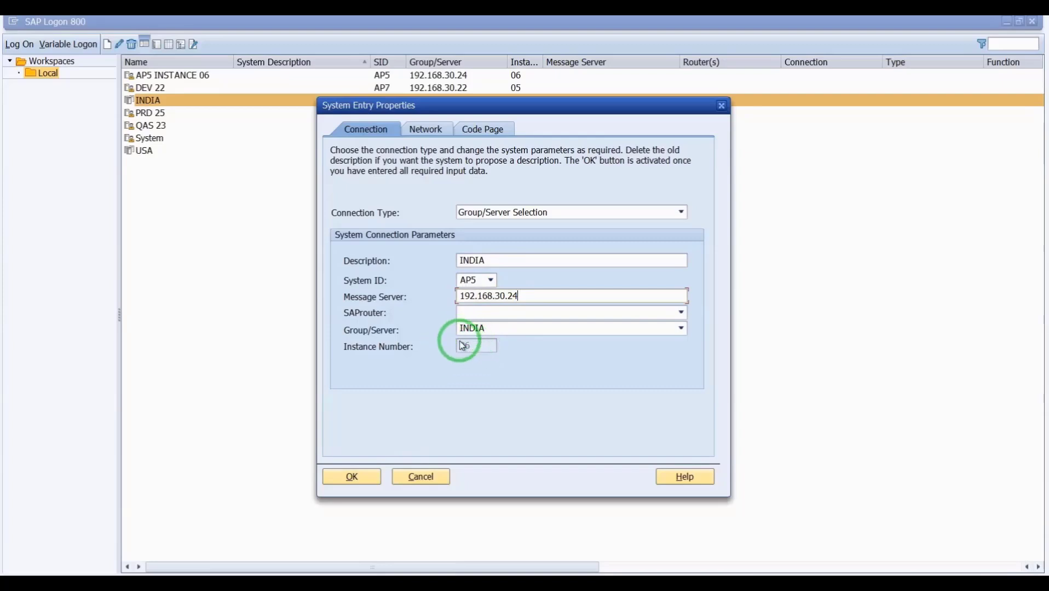
{"action": "left_click", "coordinate": [356, 477]}
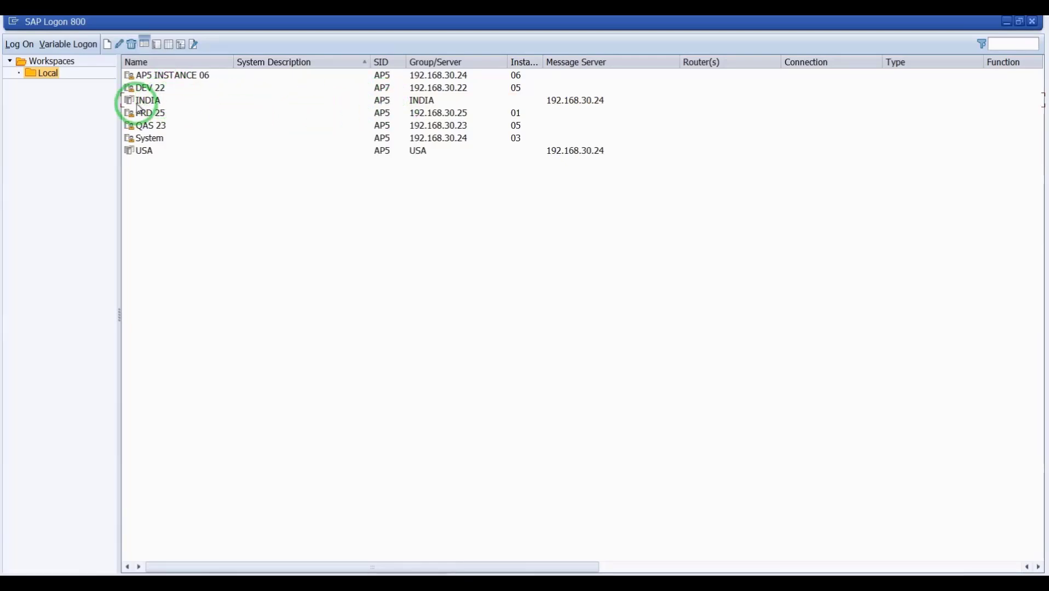
{"action": "double_click", "coordinate": [145, 103]}
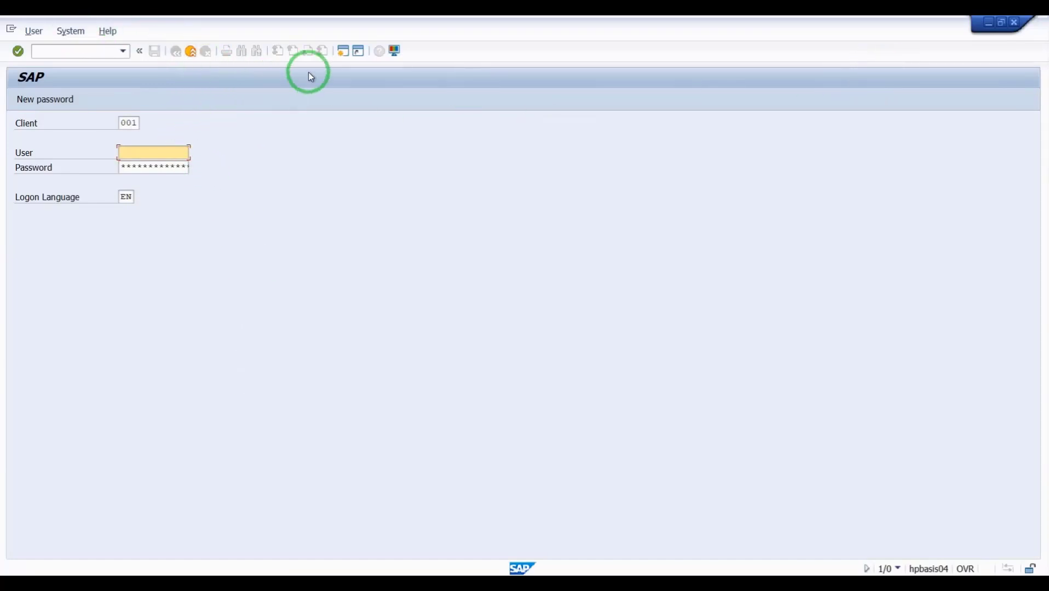
{"action": "left_click", "coordinate": [989, 25]}
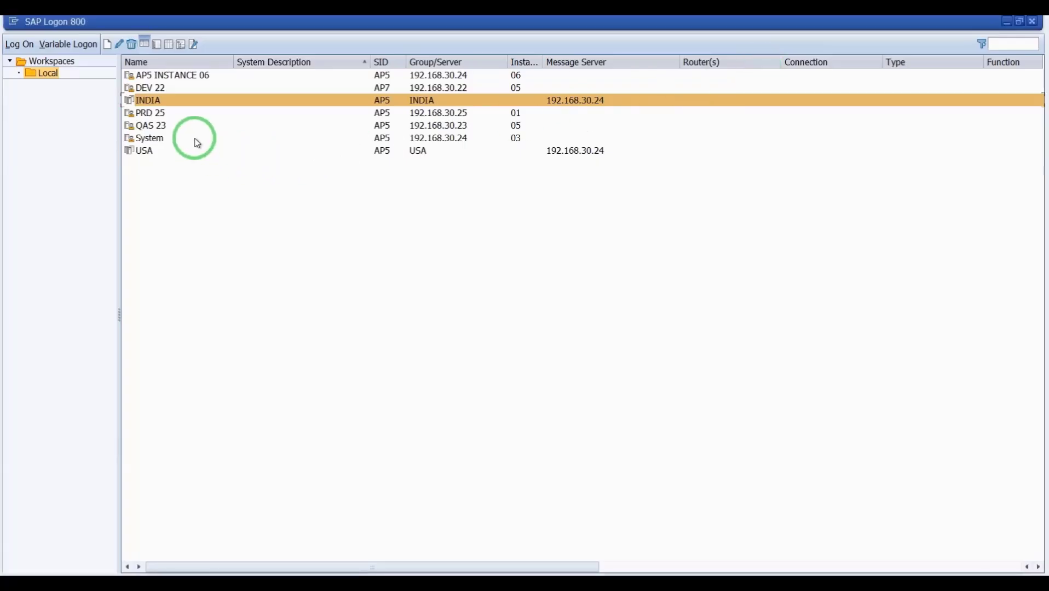
- Open the INDIA entry's properties showing instance 05, then return to the instance 06 PuTTY watch
{"action": "right_click", "coordinate": [184, 102]}
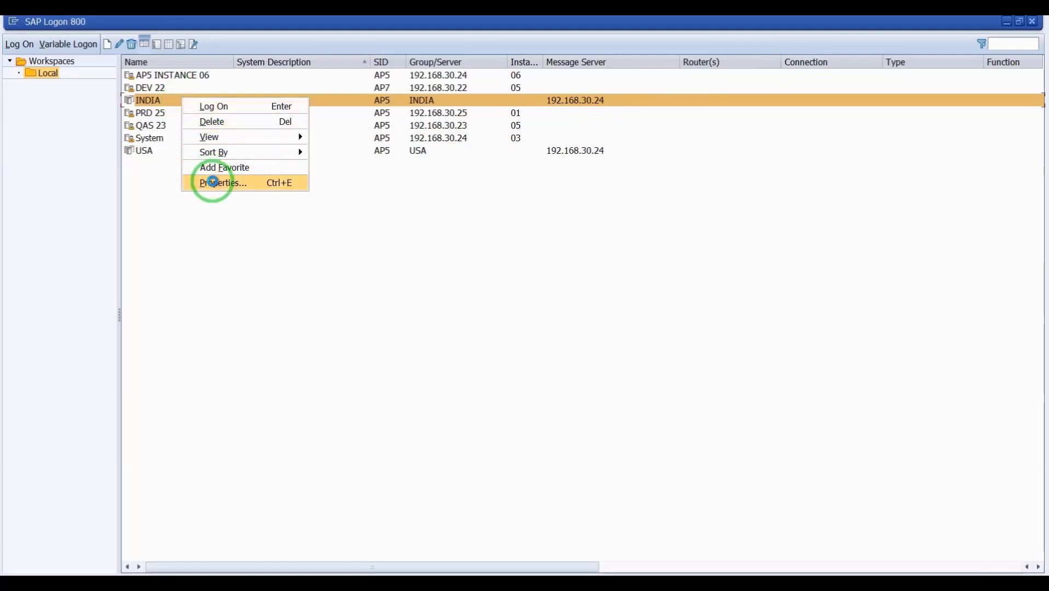
{"action": "left_click", "coordinate": [212, 181]}
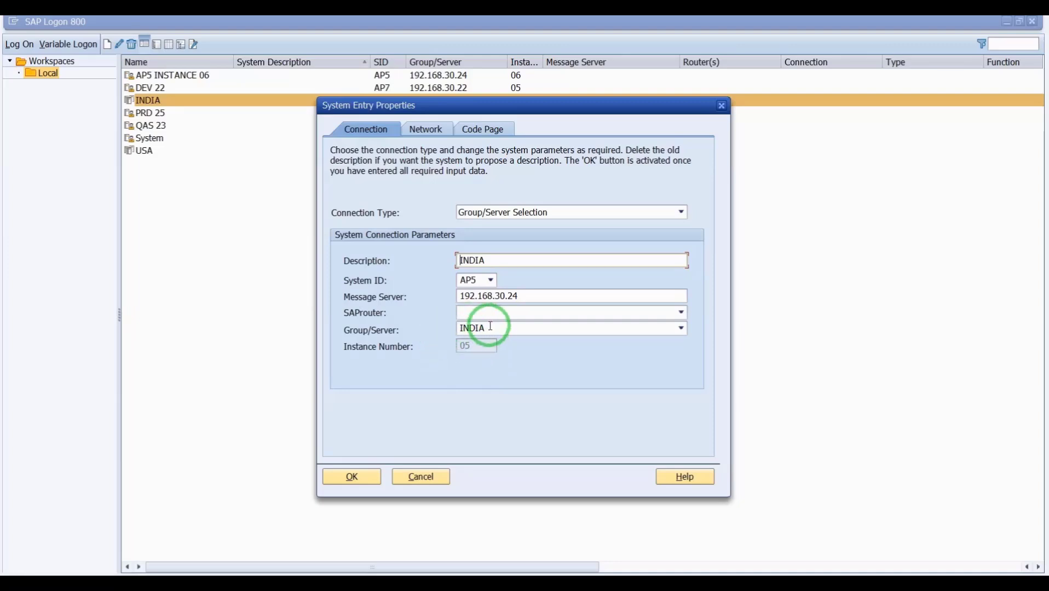
{"action": "left_click", "coordinate": [183, 589]}
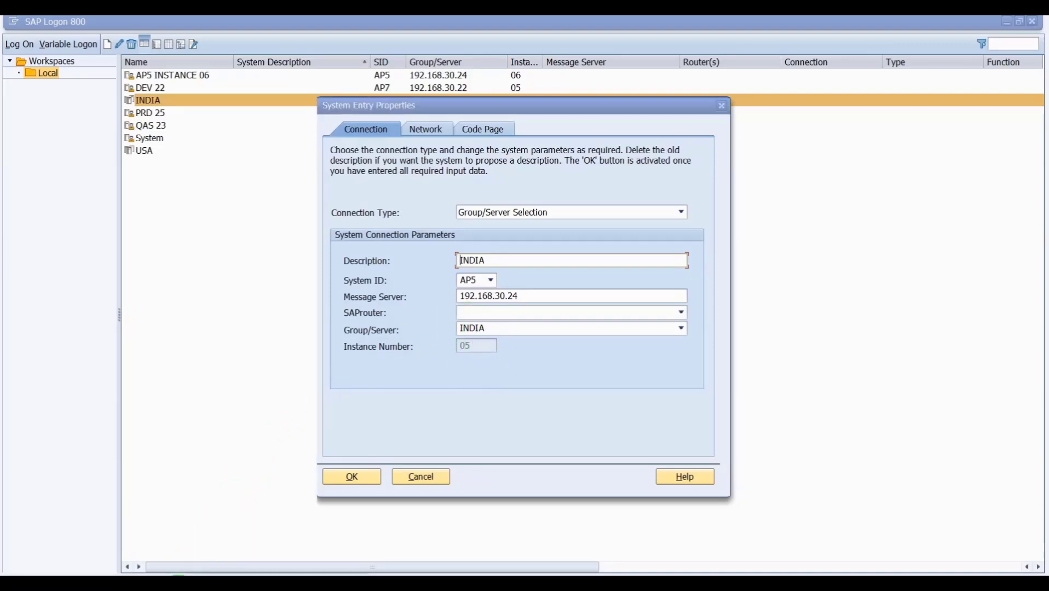
{"action": "left_click", "coordinate": [222, 540]}
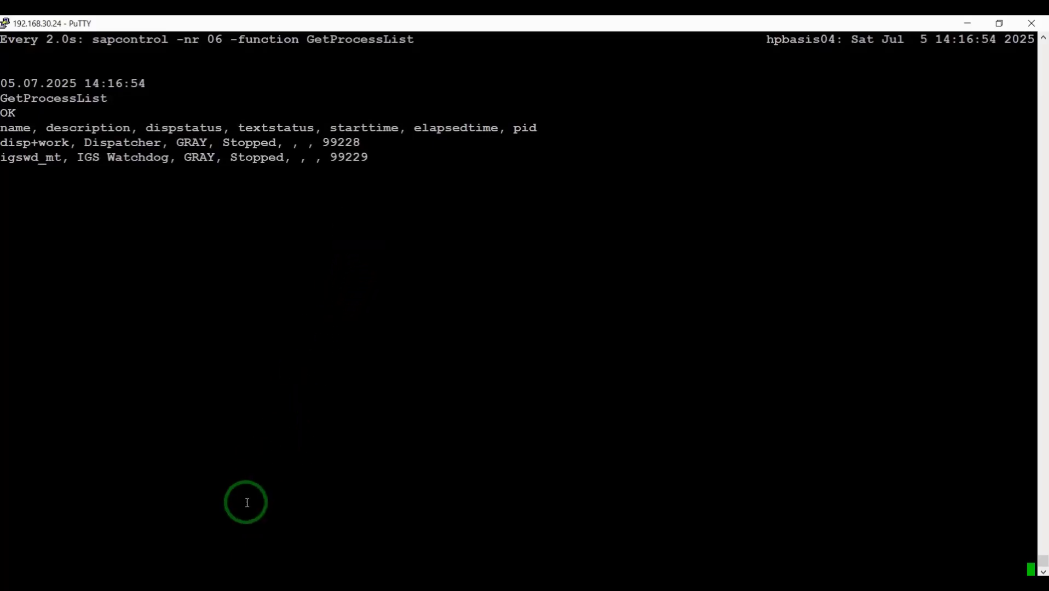
- In SMLG, reassign instance hpbasis04_AP5_03 from logon group USA to INDIA and copy it
{"action": "left_click", "coordinate": [219, 589]}
{"action": "mouse_move", "coordinate": [220, 529]}
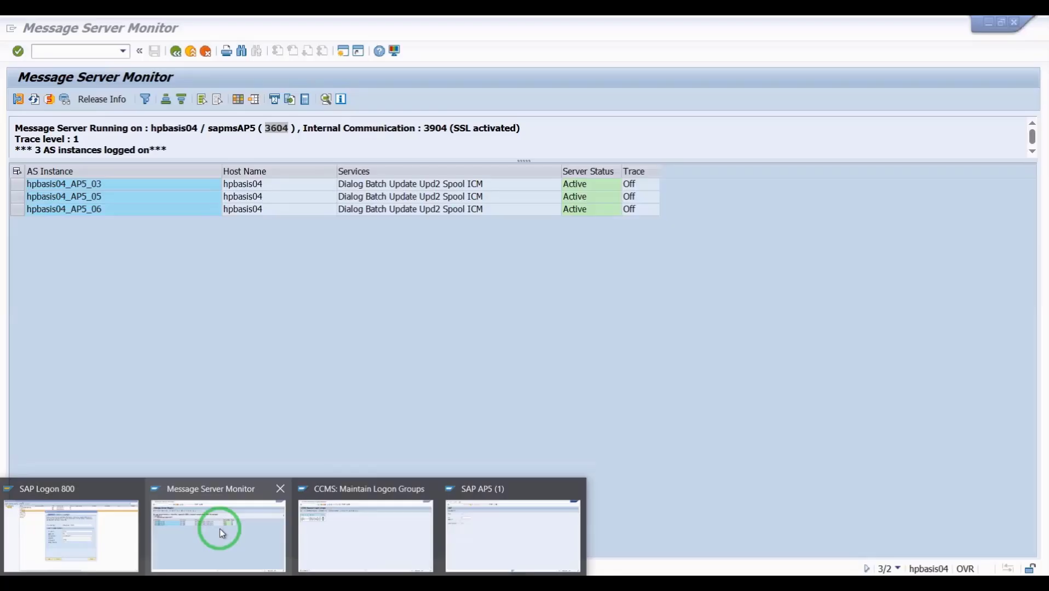
{"action": "left_click", "coordinate": [313, 528]}
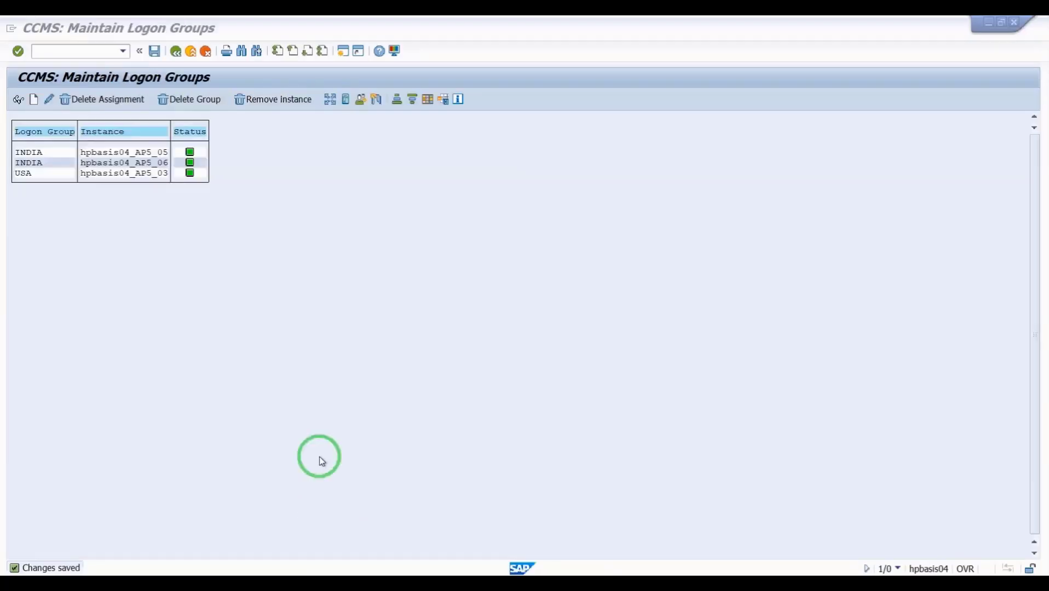
{"action": "double_click", "coordinate": [31, 176]}
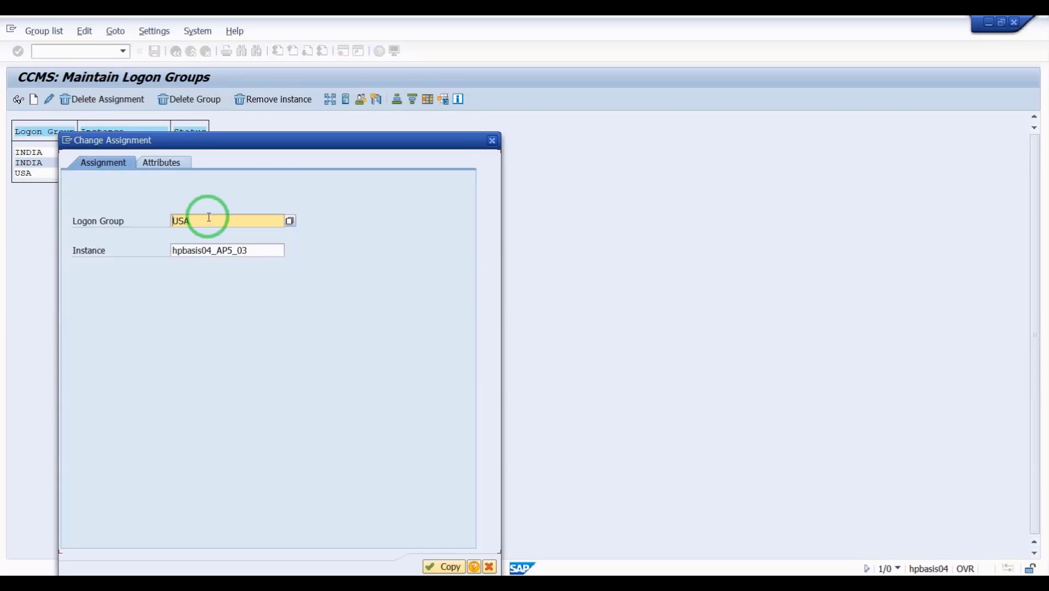
{"action": "left_click_drag", "start_coordinate": [206, 217], "coordinate": [143, 220]}
{"action": "key", "text": "Caps_Lock"}
{"action": "type", "text": "I"}
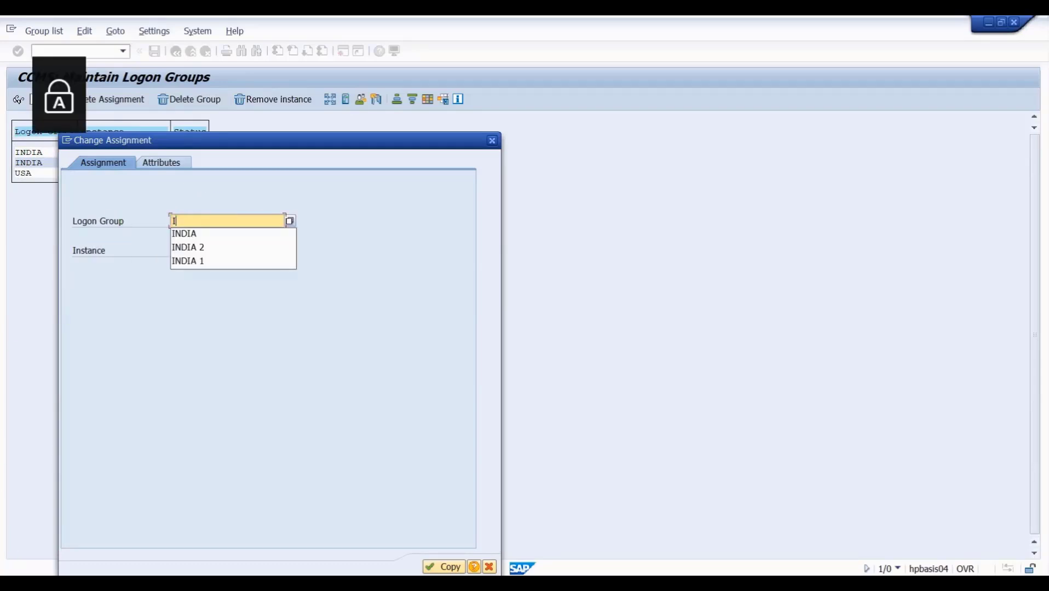
{"action": "type", "text": "NDIA"}
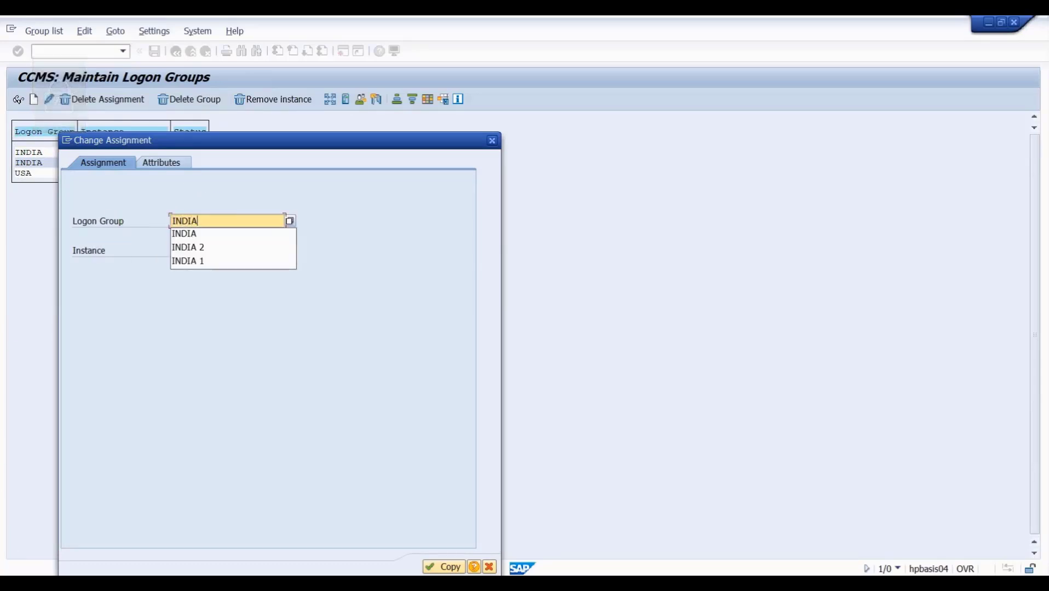
{"action": "key", "text": "Caps_Lock"}
{"action": "left_click", "coordinate": [444, 566]}
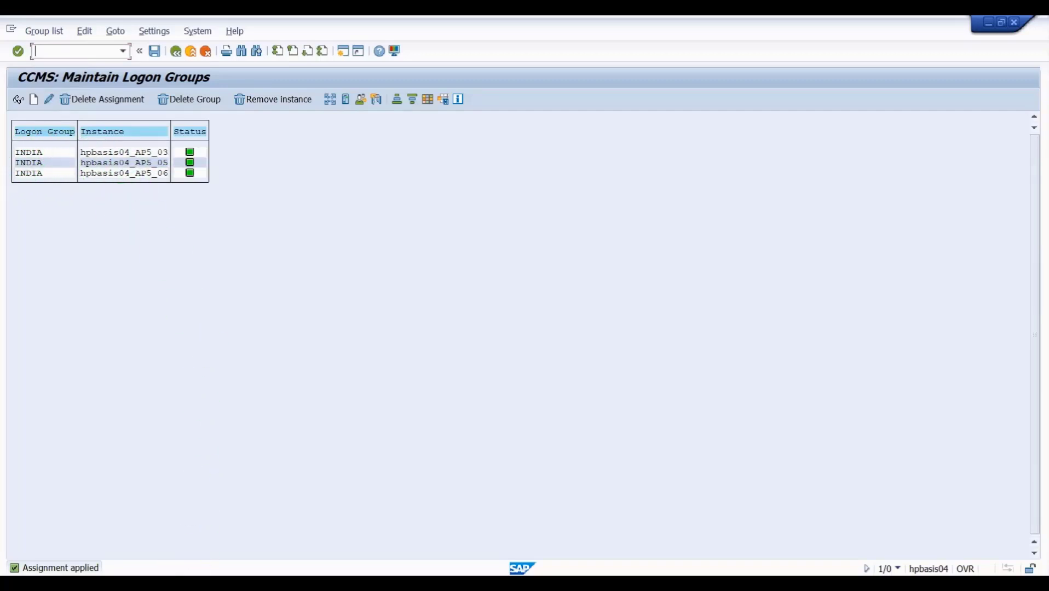
{"action": "left_click", "coordinate": [184, 563]}
- In the PuTTY terminal, stop instance 05 by editing the earlier instance 06 stop command
{"action": "left_click", "coordinate": [161, 541]}
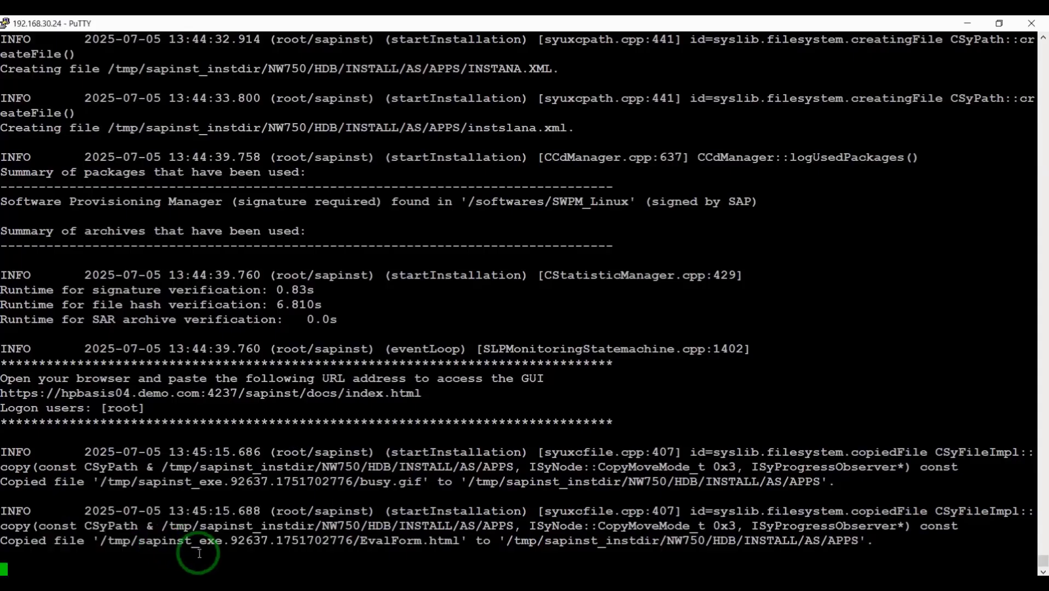
{"action": "left_click", "coordinate": [275, 571]}
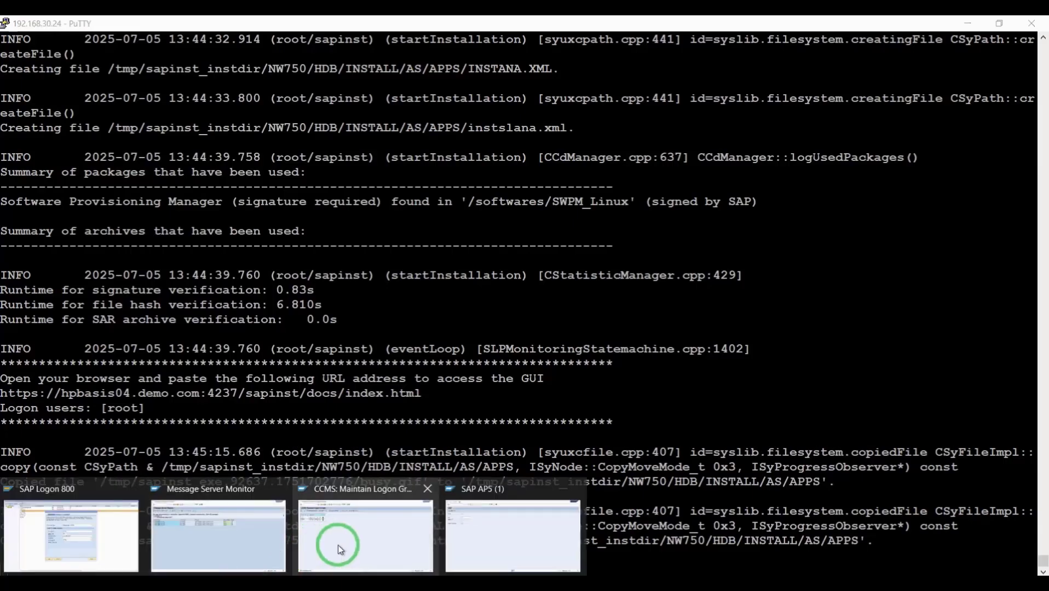
{"action": "left_click", "coordinate": [91, 543]}
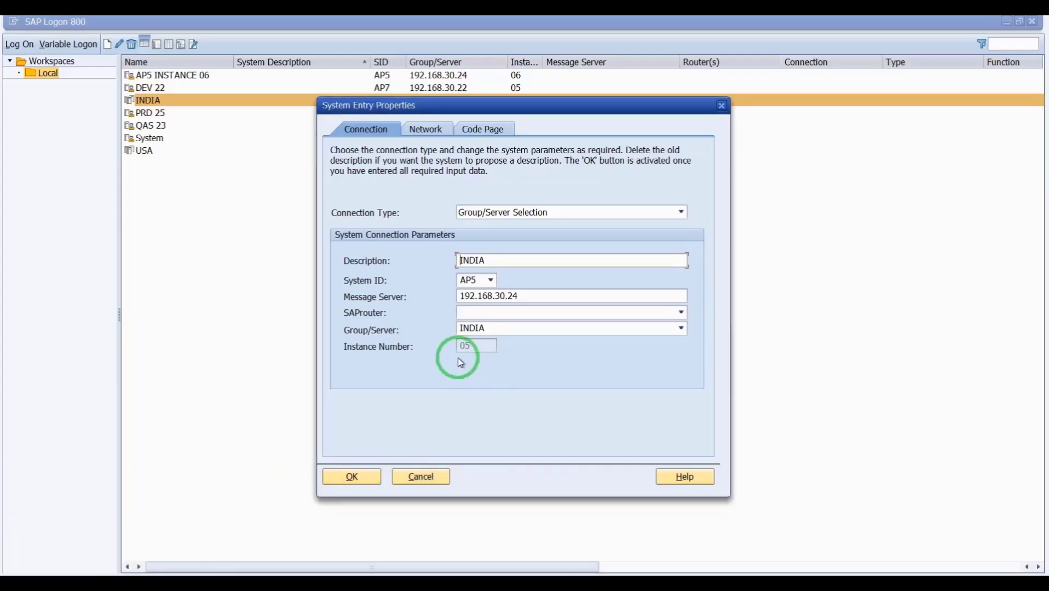
{"action": "mouse_move", "coordinate": [184, 572]}
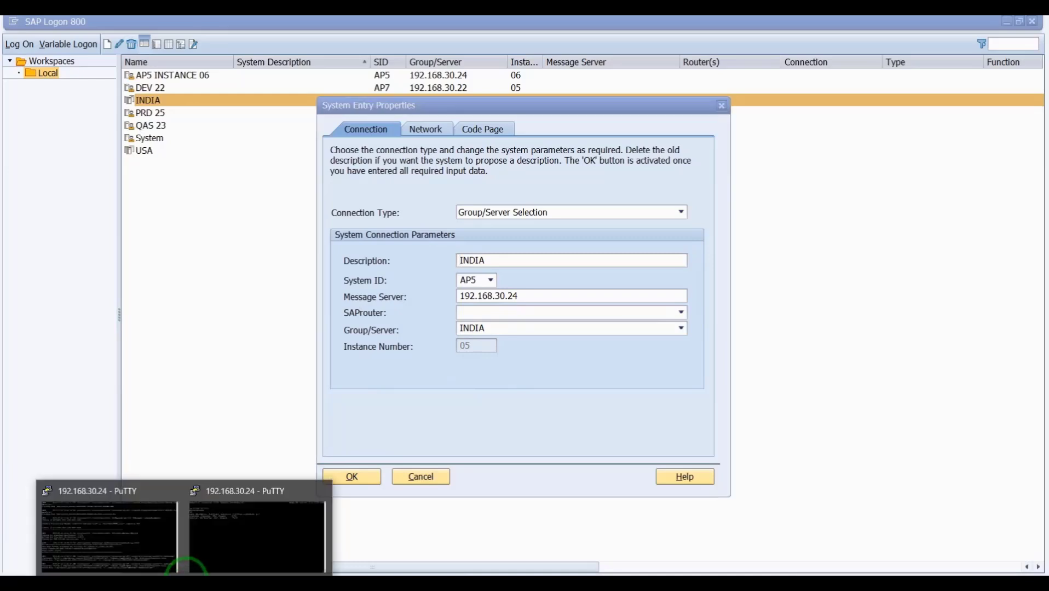
{"action": "left_click", "coordinate": [222, 528]}
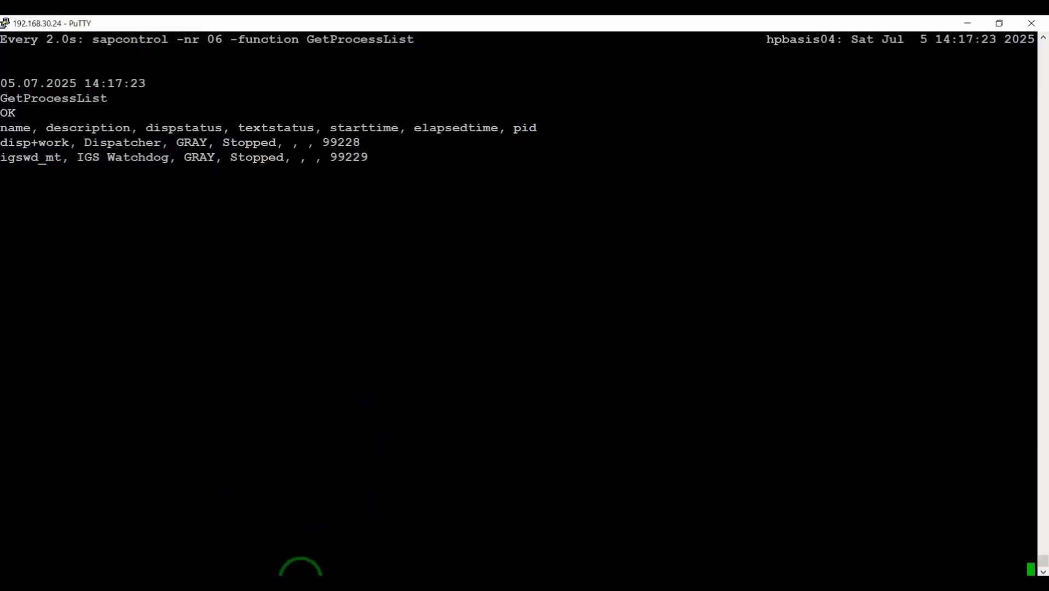
{"action": "key", "text": "ctrl+z"}
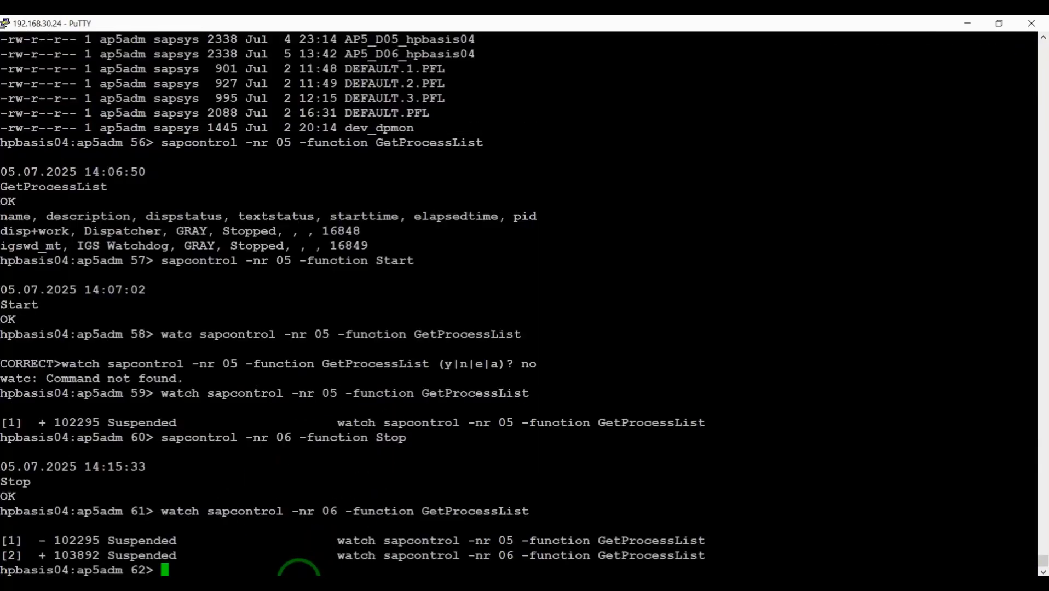
{"action": "key", "text": "Up"}
{"action": "key", "text": "Up"}
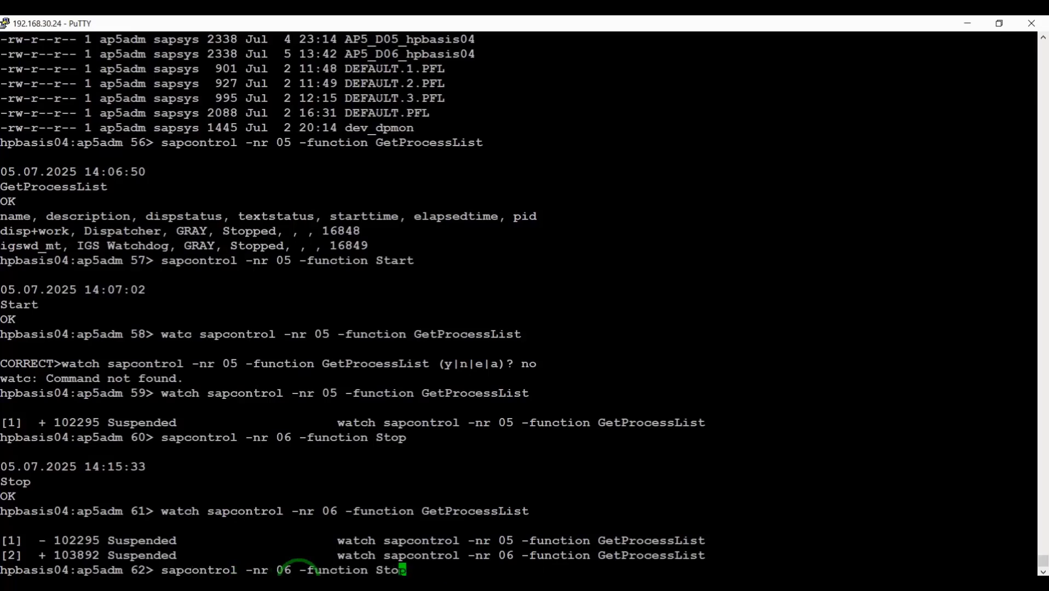
{"action": "key", "text": "Left"}
{"action": "key", "text": "Left"}
{"action": "key", "text": "Left"}
{"action": "key", "text": "Left"}
{"action": "key", "text": "Left"}
{"action": "key", "text": "Left"}
{"action": "key", "text": "Left"}
{"action": "key", "text": "Left"}
{"action": "key", "text": "Left"}
{"action": "key", "text": "Left"}
{"action": "key", "text": "Delete"}
{"action": "type", "text": "5"}
{"action": "key", "text": "End"}
{"action": "key", "text": "Return"}
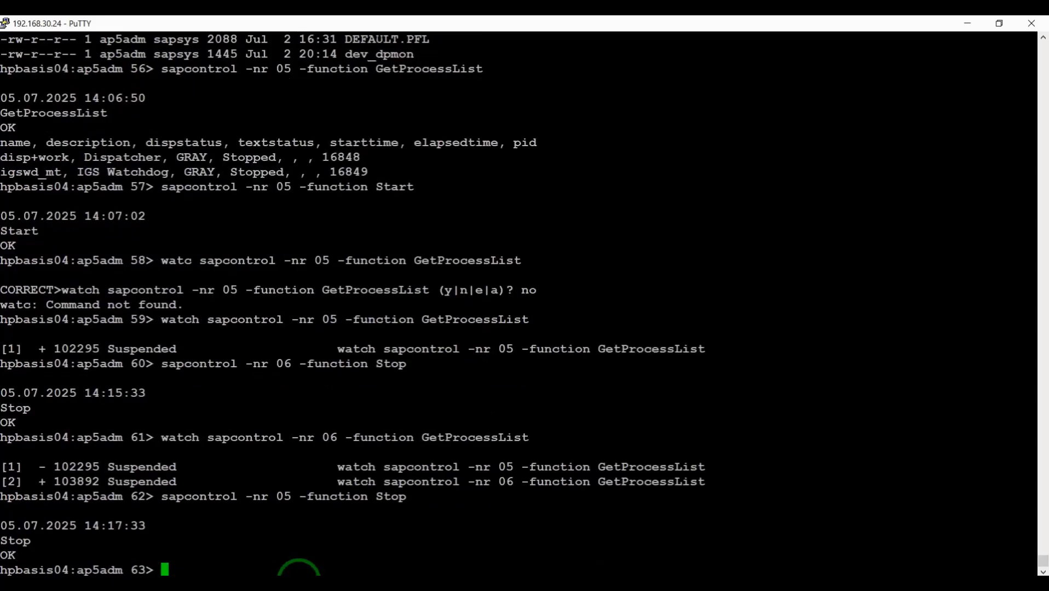
- Start a live process-list watch on instance 05 and dismiss the SAP shutdown error
{"action": "key", "text": "Up"}
{"action": "key", "text": "Up"}
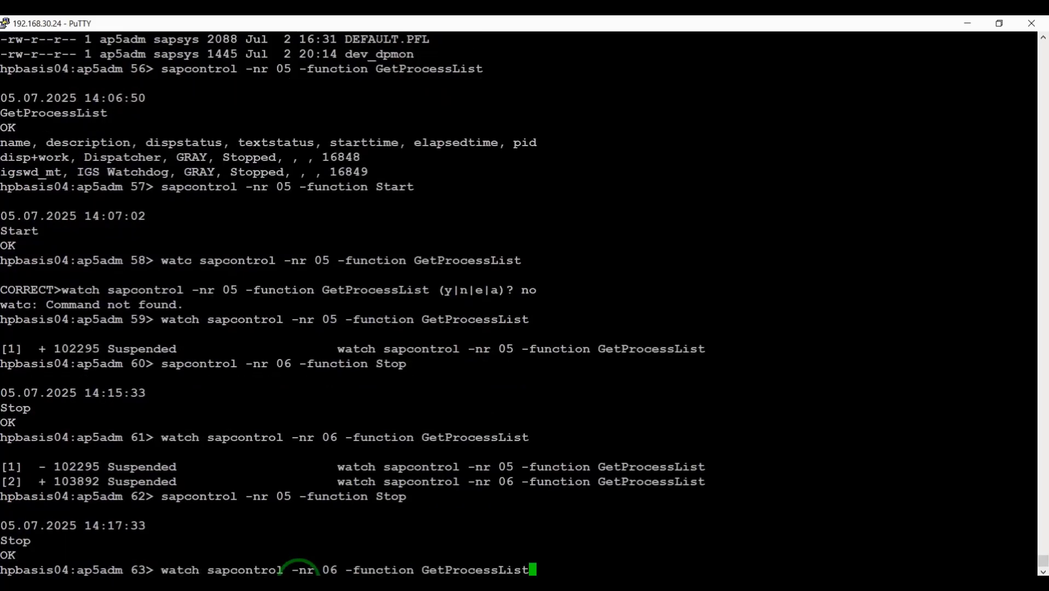
{"action": "key", "text": "Left"}
{"action": "key", "text": "Left"}
{"action": "key", "text": "Left"}
{"action": "key", "text": "Left"}
{"action": "key", "text": "Left"}
{"action": "key", "text": "Left"}
{"action": "key", "text": "Left"}
{"action": "key", "text": "Left"}
{"action": "key", "text": "Left"}
{"action": "key", "text": "Left"}
{"action": "key", "text": "Left"}
{"action": "key", "text": "Left"}
{"action": "key", "text": "Left"}
{"action": "key", "text": "Left"}
{"action": "key", "text": "Left"}
{"action": "key", "text": "Left"}
{"action": "key", "text": "Left"}
{"action": "key", "text": "Left"}
{"action": "key", "text": "Left"}
{"action": "key", "text": "Right"}
{"action": "key", "text": "Right"}
{"action": "key", "text": "Right"}
{"action": "key", "text": "Delete"}
{"action": "type", "text": "5"}
{"action": "key", "text": "BackSpace"}
{"action": "key", "text": "BackSpace"}
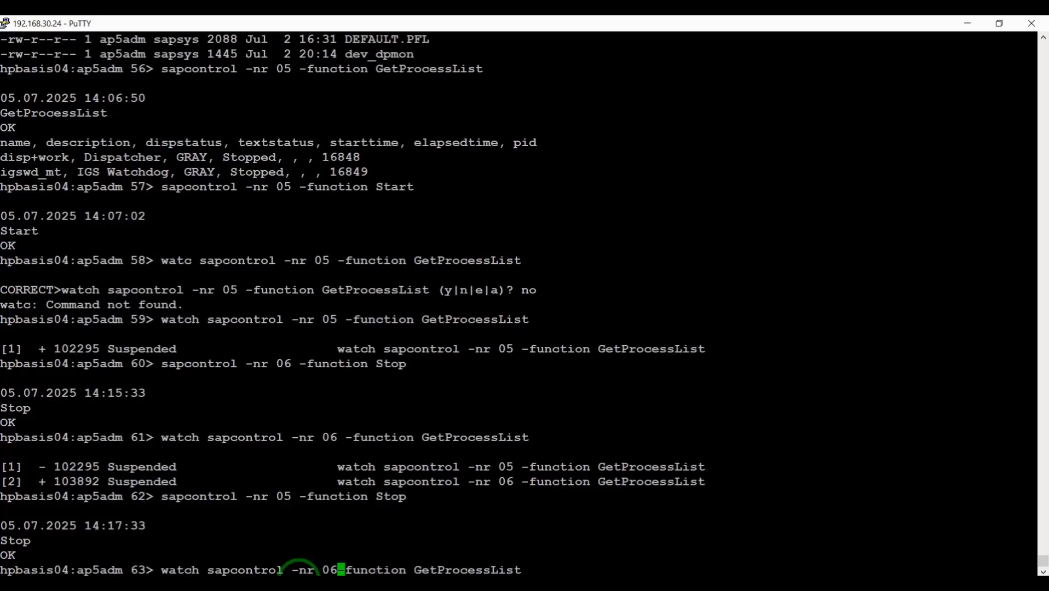
{"action": "type", "text": "5"}
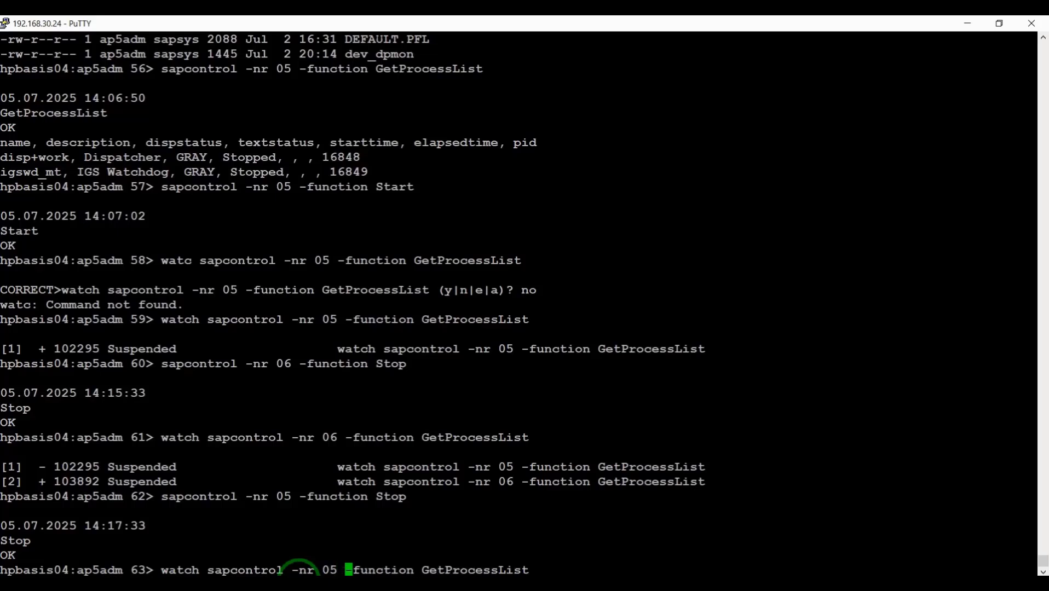
{"action": "key", "text": "Return"}
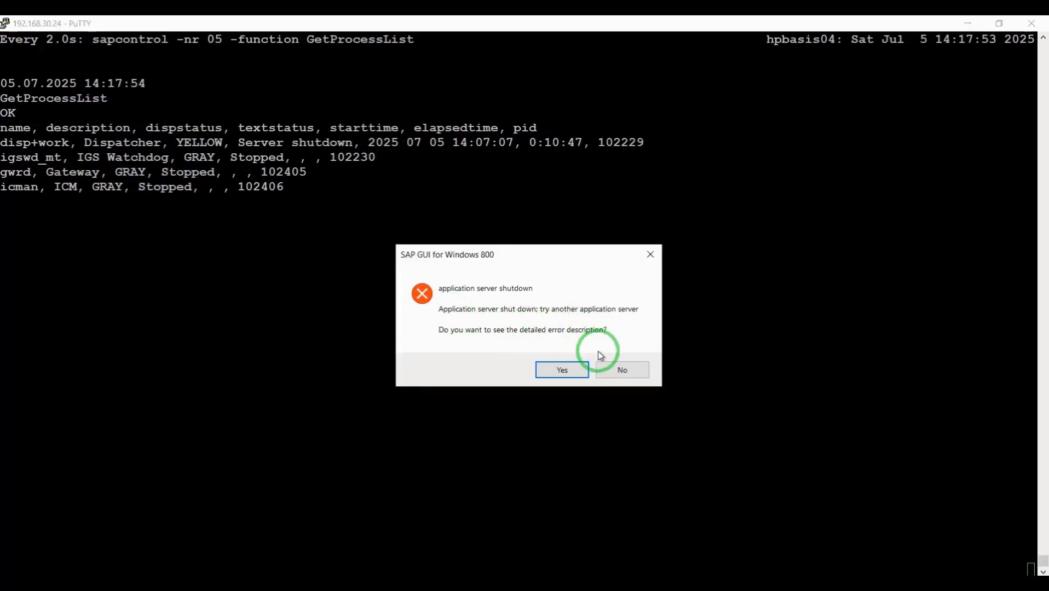
{"action": "left_click", "coordinate": [612, 376]}
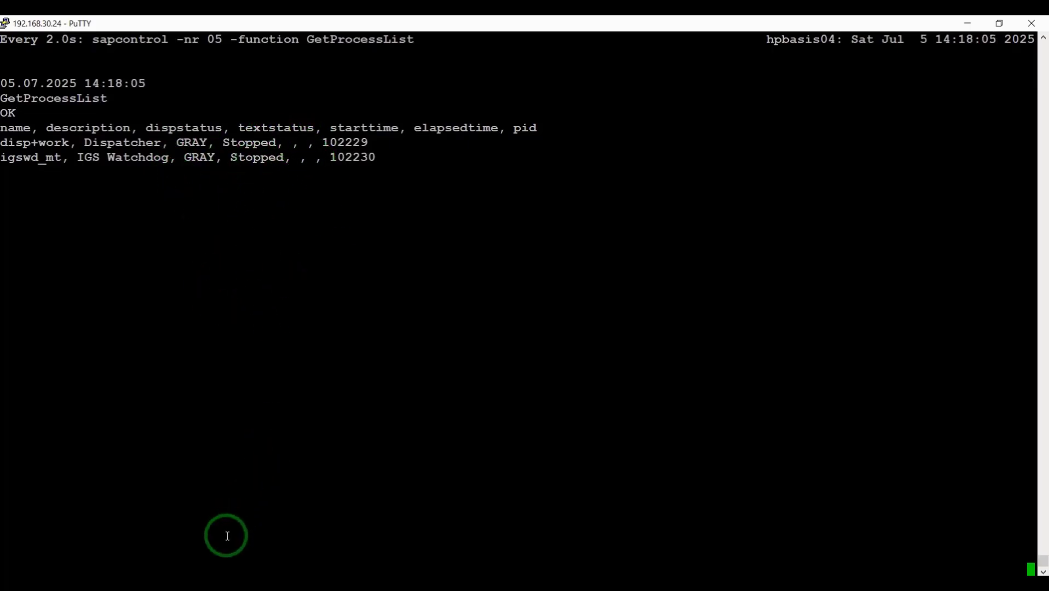
- Close the INDIA entry's properties in SAP Logon and dismiss the logon balancing error
{"action": "left_click", "coordinate": [214, 587]}
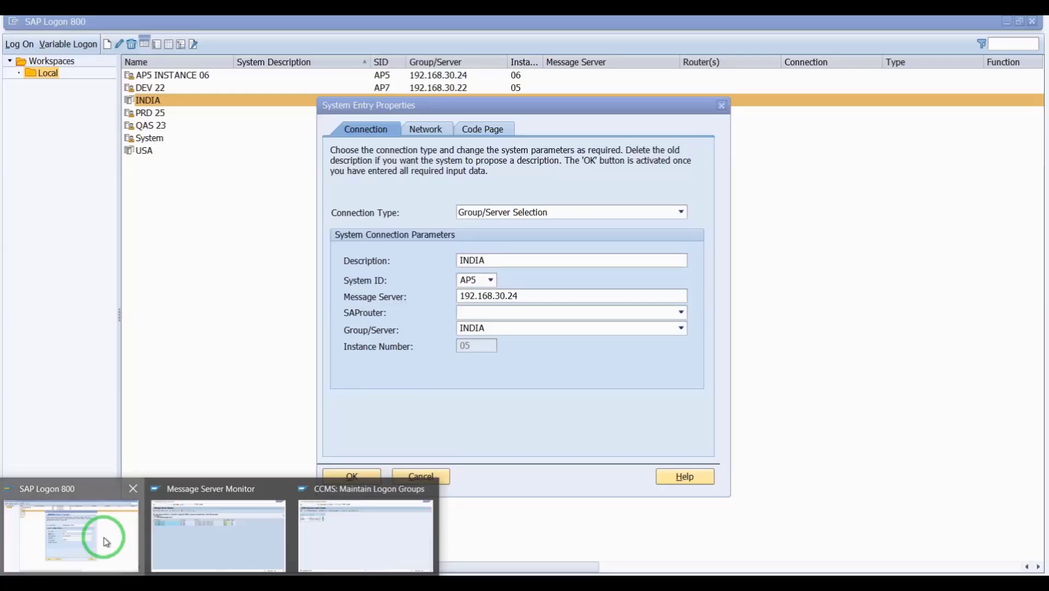
{"action": "left_click", "coordinate": [106, 542]}
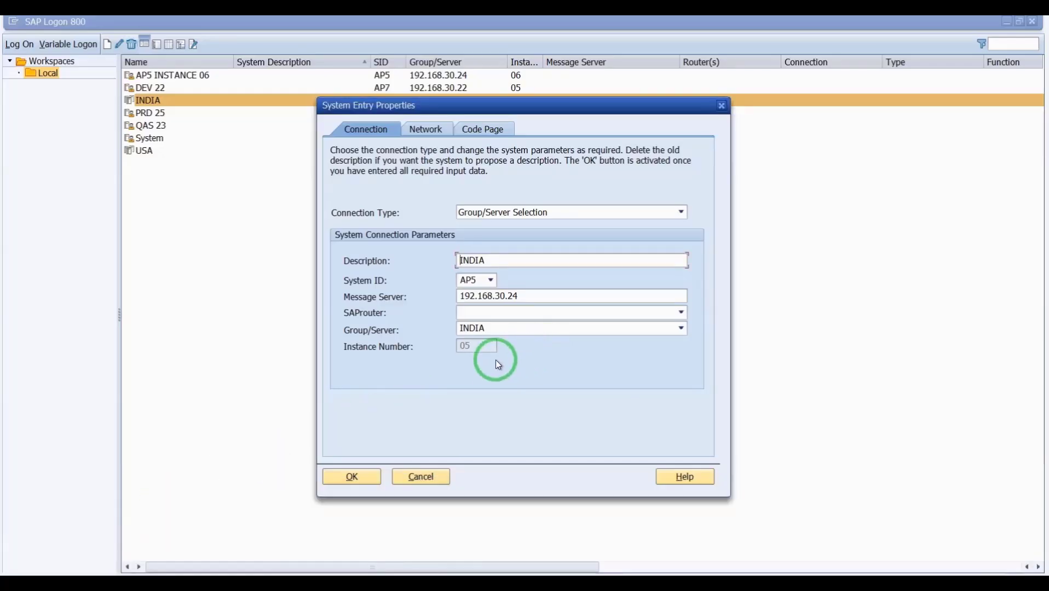
{"action": "left_click", "coordinate": [721, 105]}
{"action": "left_click", "coordinate": [218, 250]}
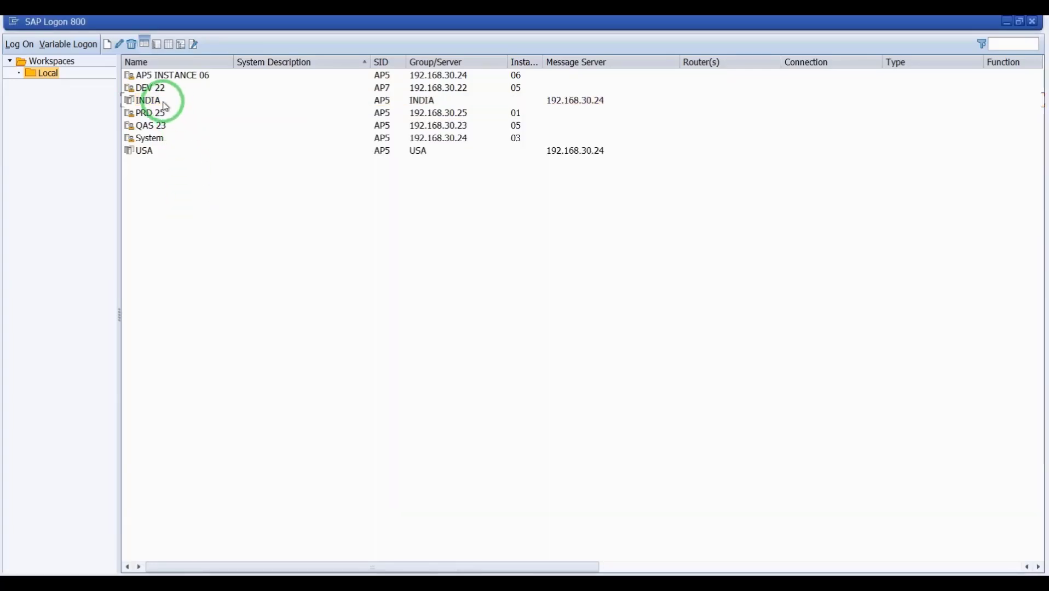
{"action": "left_click", "coordinate": [150, 101]}
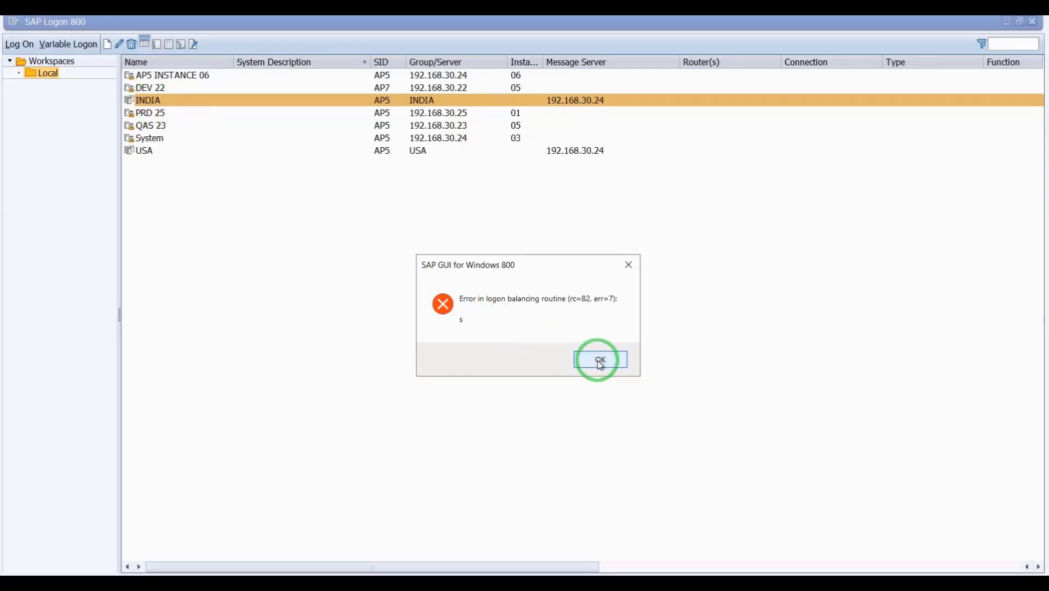
{"action": "left_click", "coordinate": [600, 361]}
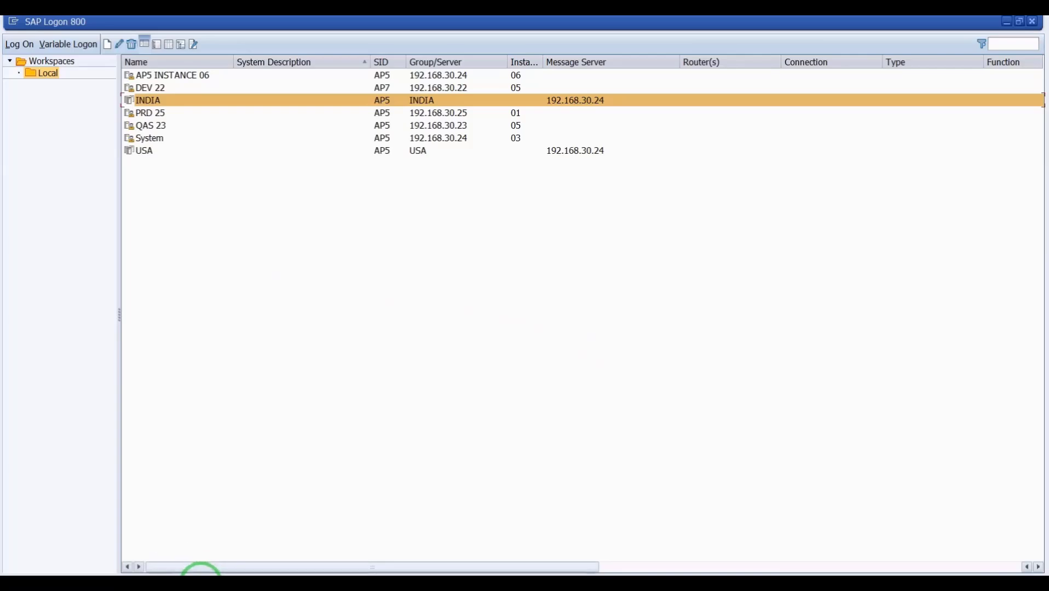
- Save the logon group assignments in the SMLG maintenance window
{"action": "mouse_move", "coordinate": [201, 572]}
{"action": "left_click", "coordinate": [339, 534]}
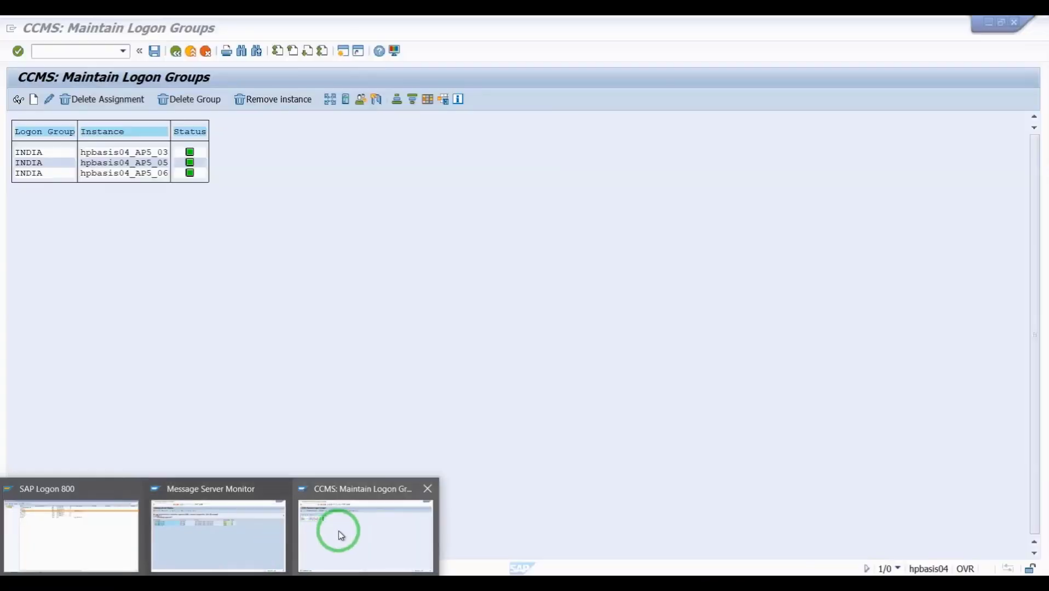
{"action": "left_click", "coordinate": [340, 534]}
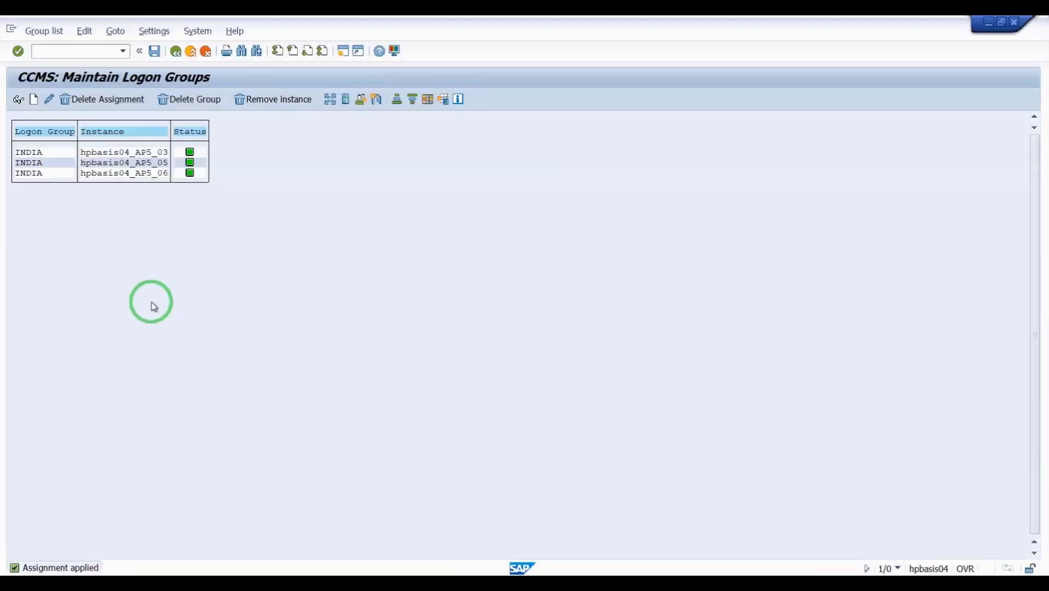
{"action": "left_click", "coordinate": [155, 52]}
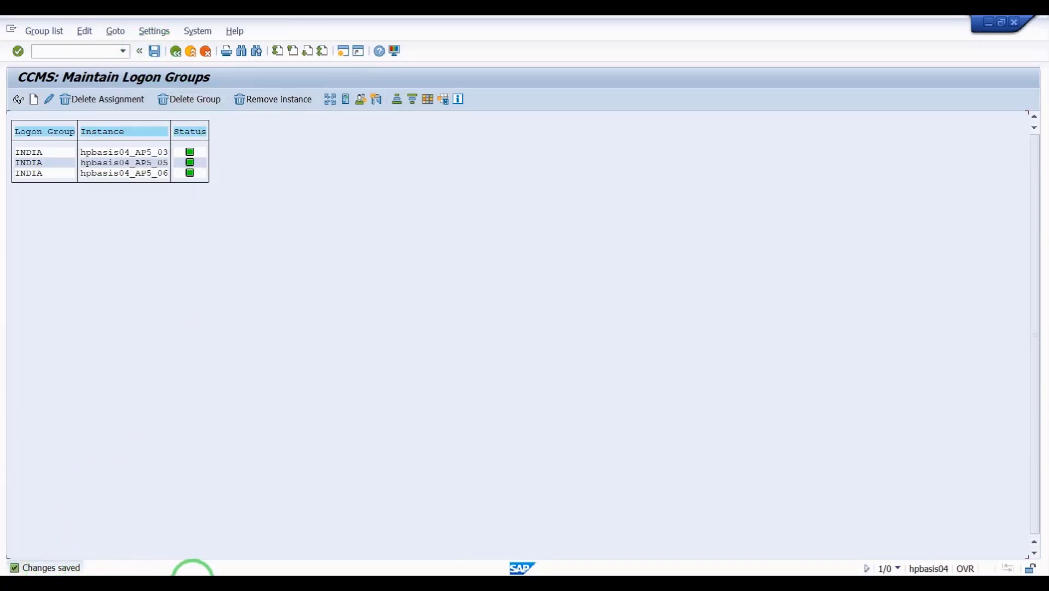
- Log on through the INDIA entry in SAP Logon to reach the client 001 login screen
{"action": "left_click", "coordinate": [219, 588]}
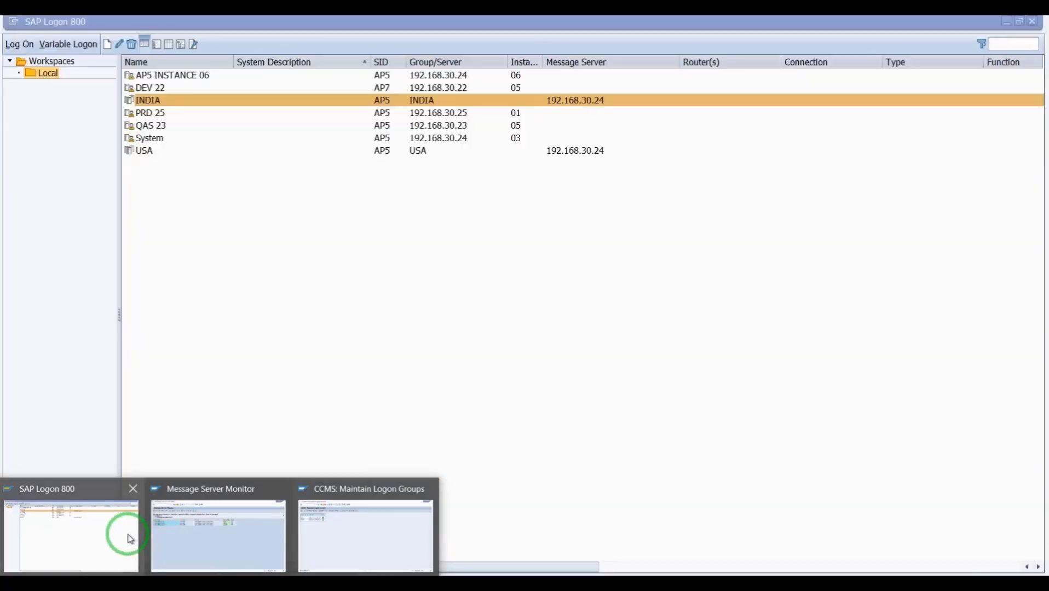
{"action": "left_click", "coordinate": [130, 538]}
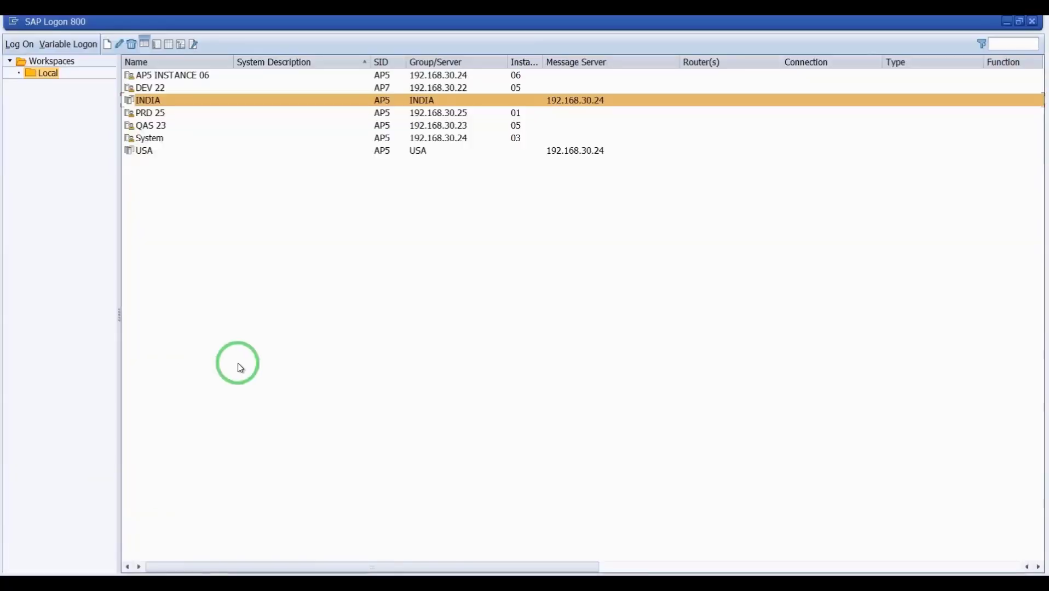
{"action": "left_click", "coordinate": [147, 102]}
{"action": "double_click", "coordinate": [147, 101]}
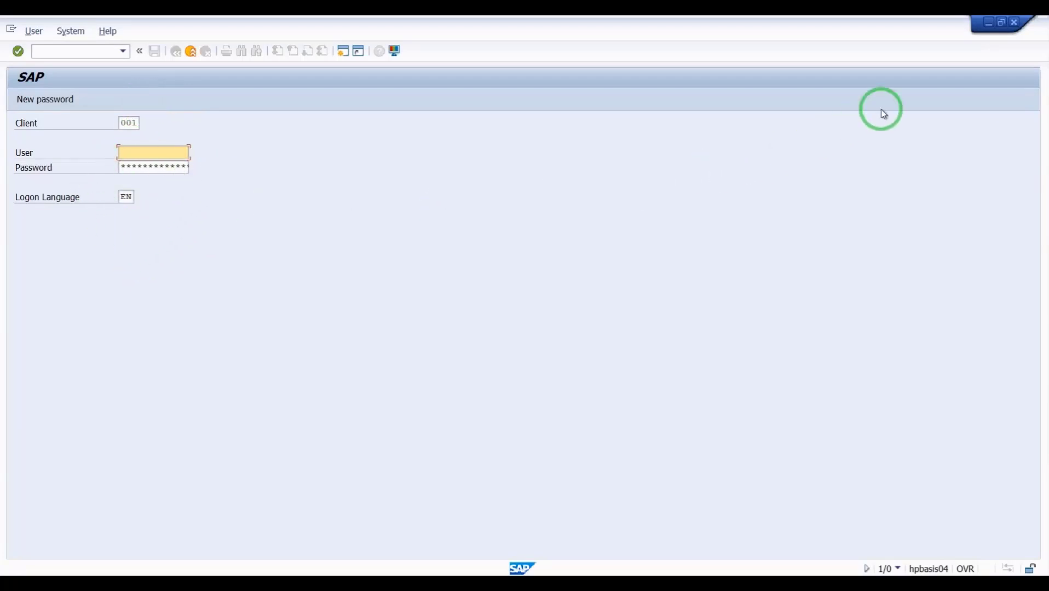
- Close the login screen, recheck INDIA's connection properties, and bring up the Message Server Monitor
{"action": "left_click", "coordinate": [988, 22]}
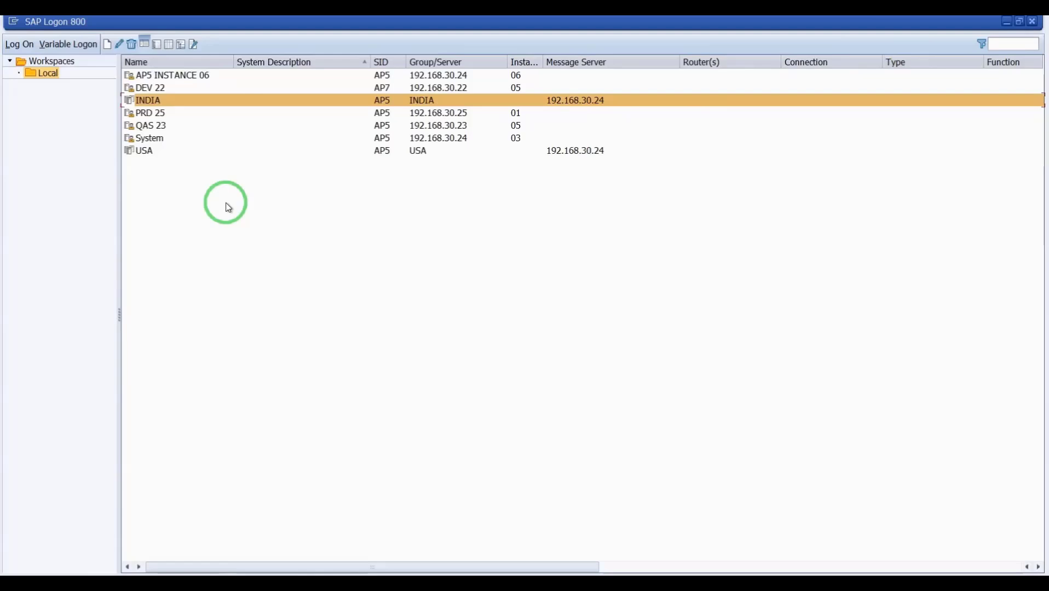
{"action": "right_click", "coordinate": [195, 98]}
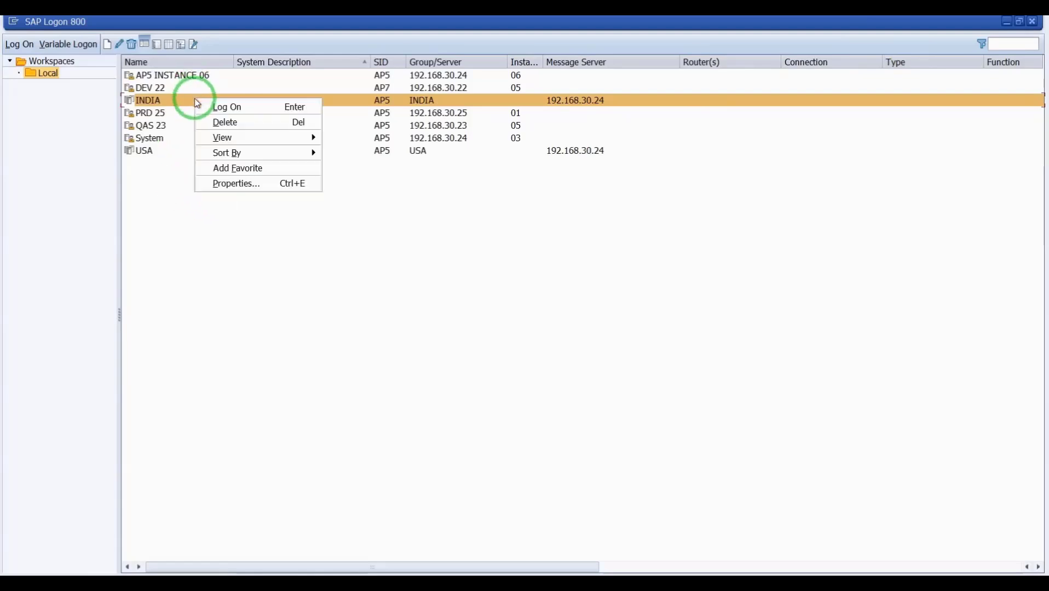
{"action": "left_click", "coordinate": [233, 184]}
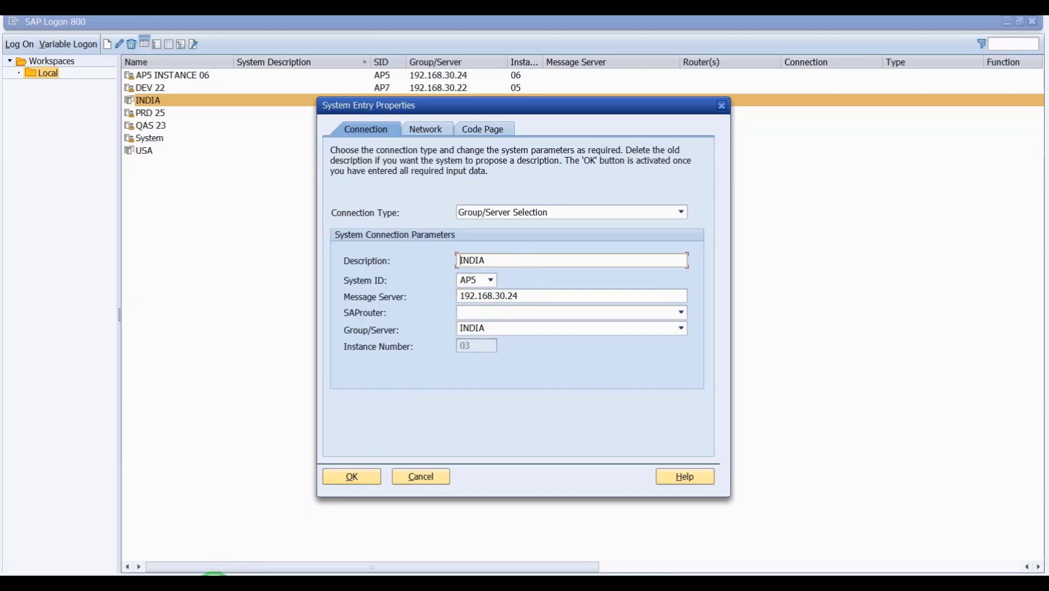
{"action": "mouse_move", "coordinate": [214, 574]}
{"action": "left_click", "coordinate": [252, 529]}
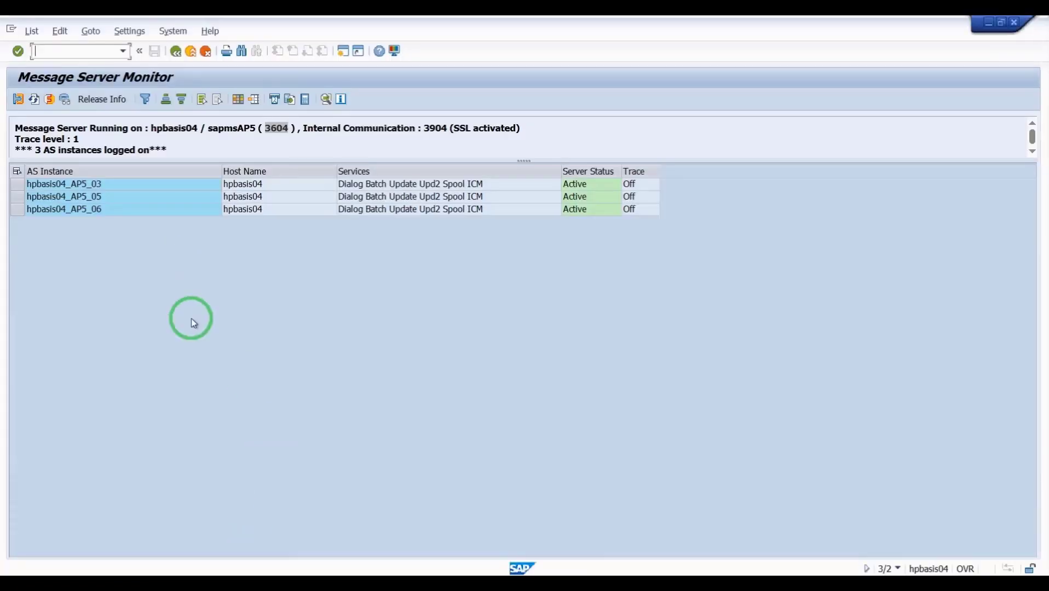
- Review the Maintain Logon Groups screen, pointing out instances hpbasis04_AP5_06 and hpbasis04_AP5_05 in INDIA
{"action": "mouse_move", "coordinate": [214, 572]}
{"action": "left_click", "coordinate": [334, 535]}
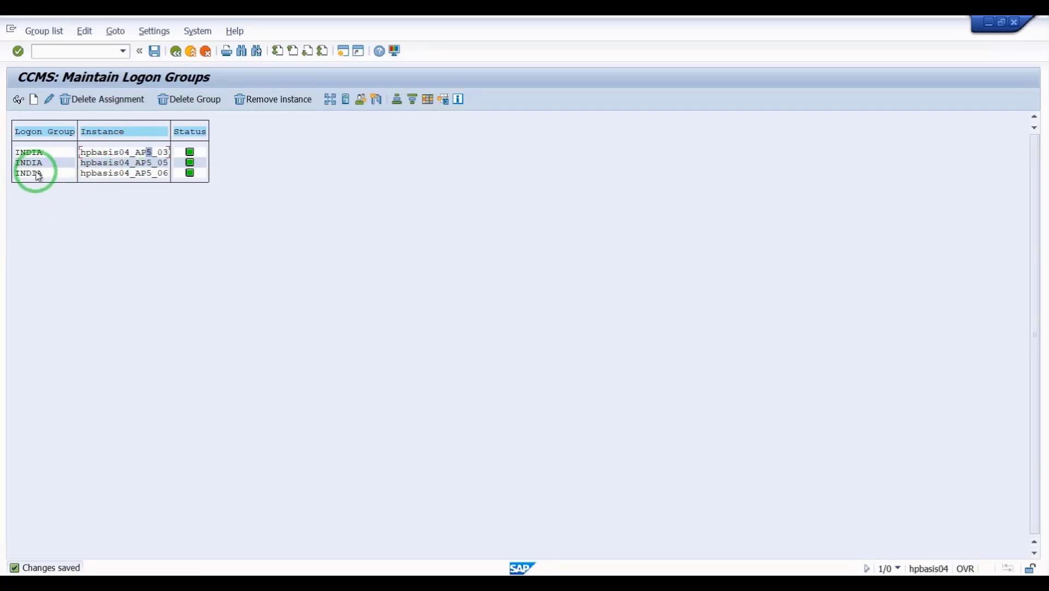
{"action": "left_click", "coordinate": [146, 174]}
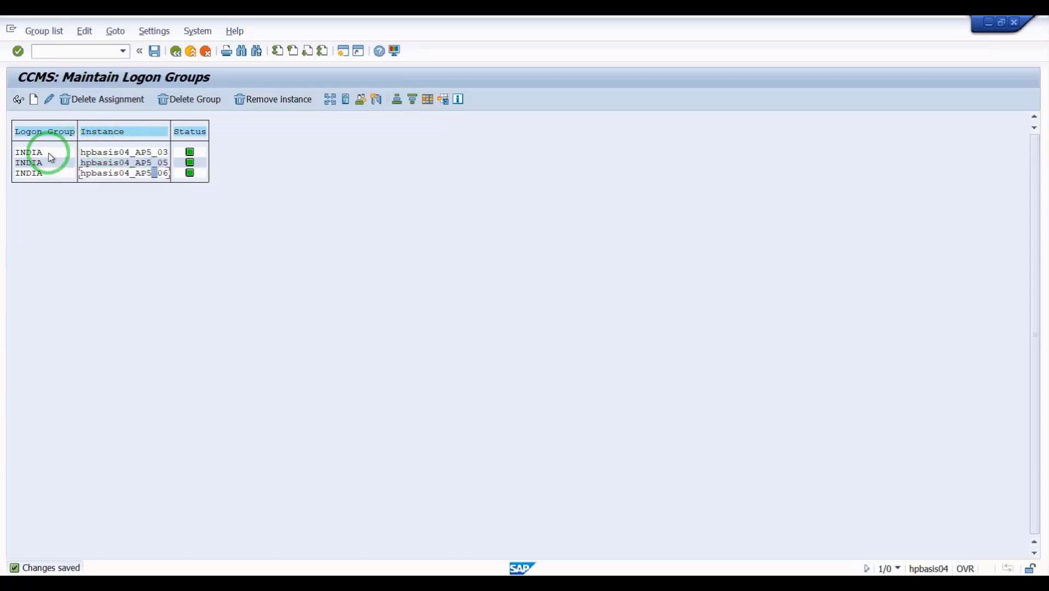
{"action": "left_click", "coordinate": [128, 163]}
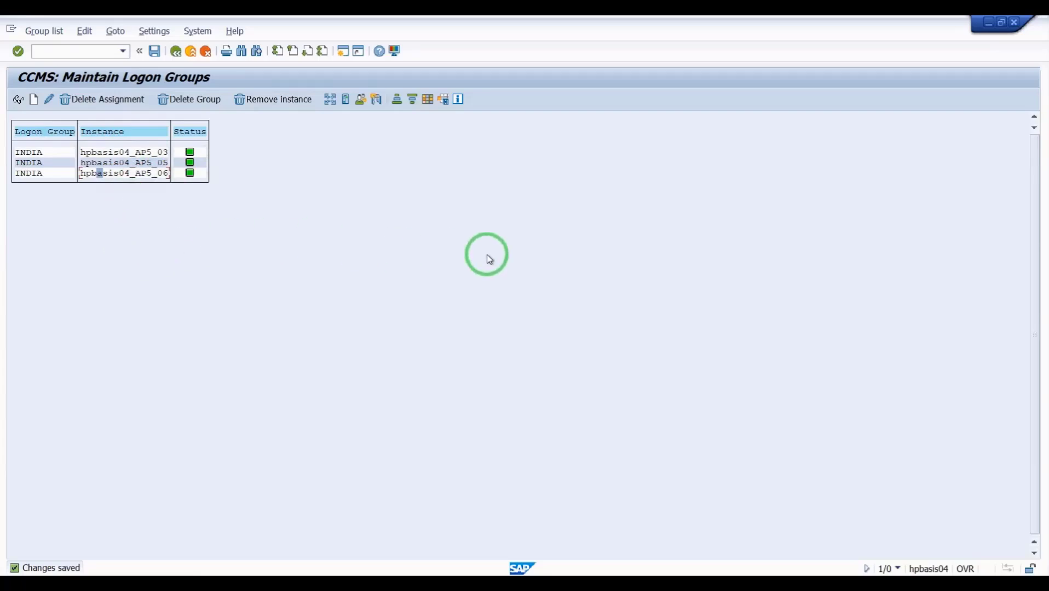
- Glance at the message server notes in Paint, then enter transaction SMLG again in SAP
{"action": "key", "text": "alt+Tab"}
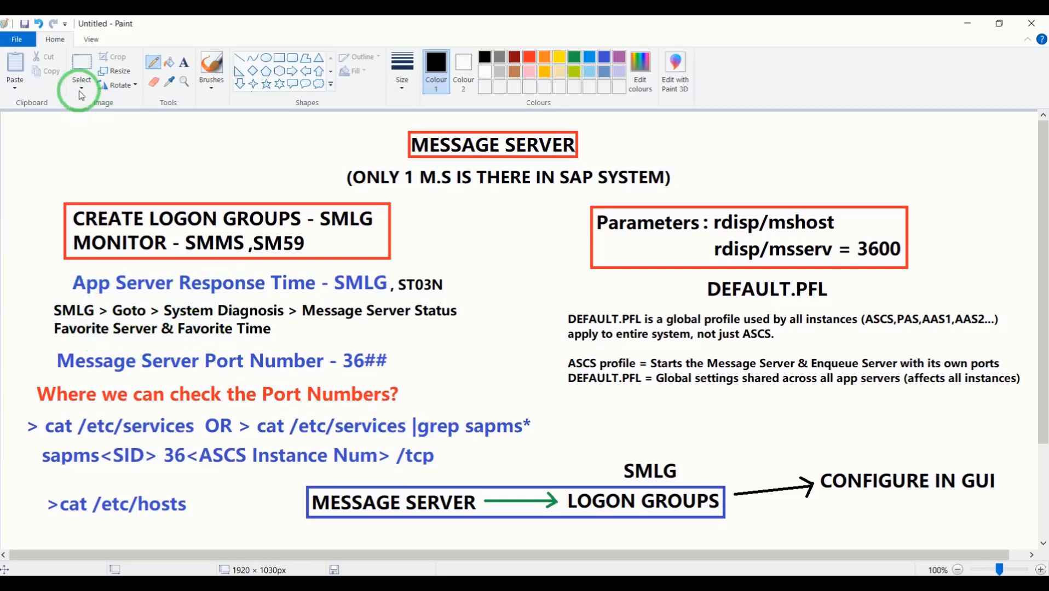
{"action": "left_click", "coordinate": [81, 65]}
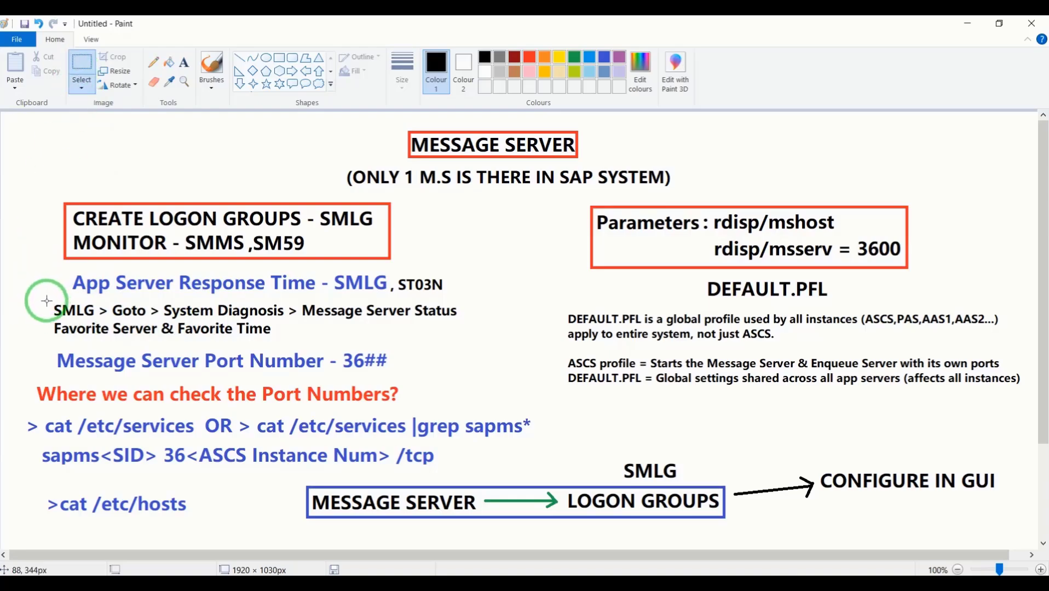
{"action": "key", "text": "Caps_Lock"}
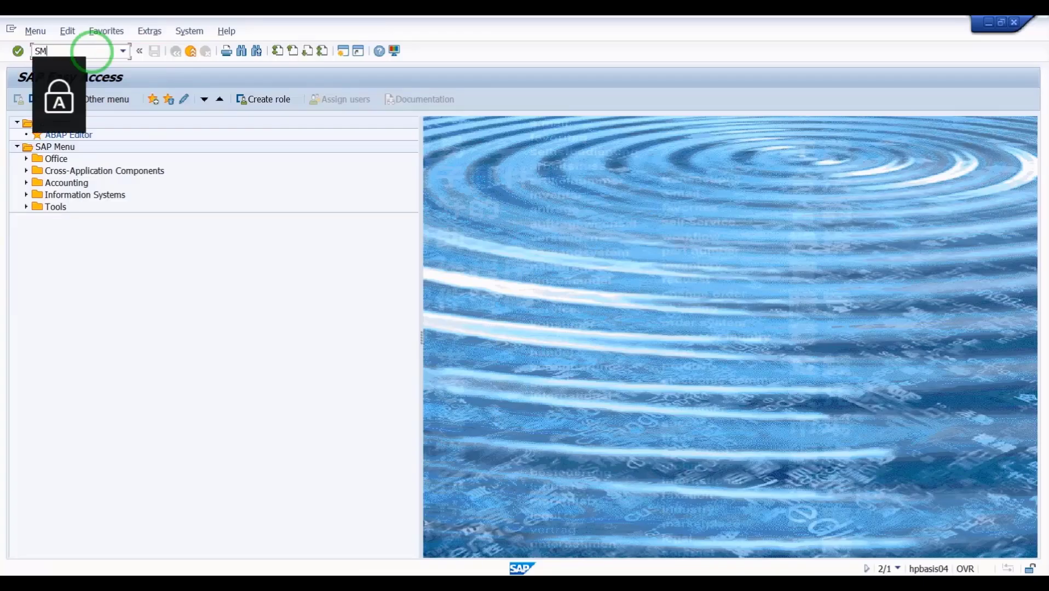
{"action": "type", "text": "SM"}
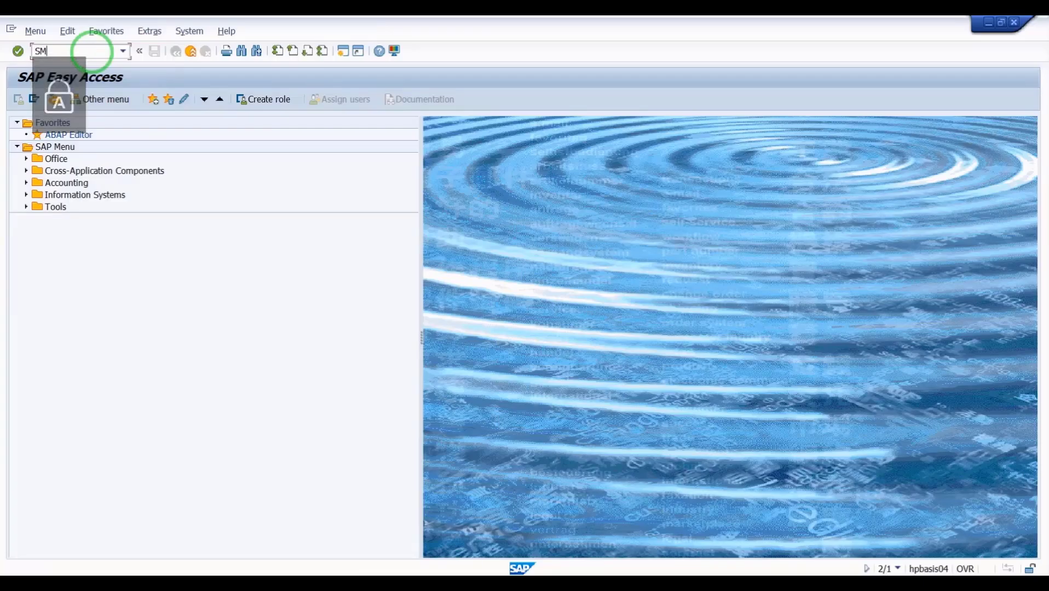
{"action": "type", "text": "LG"}
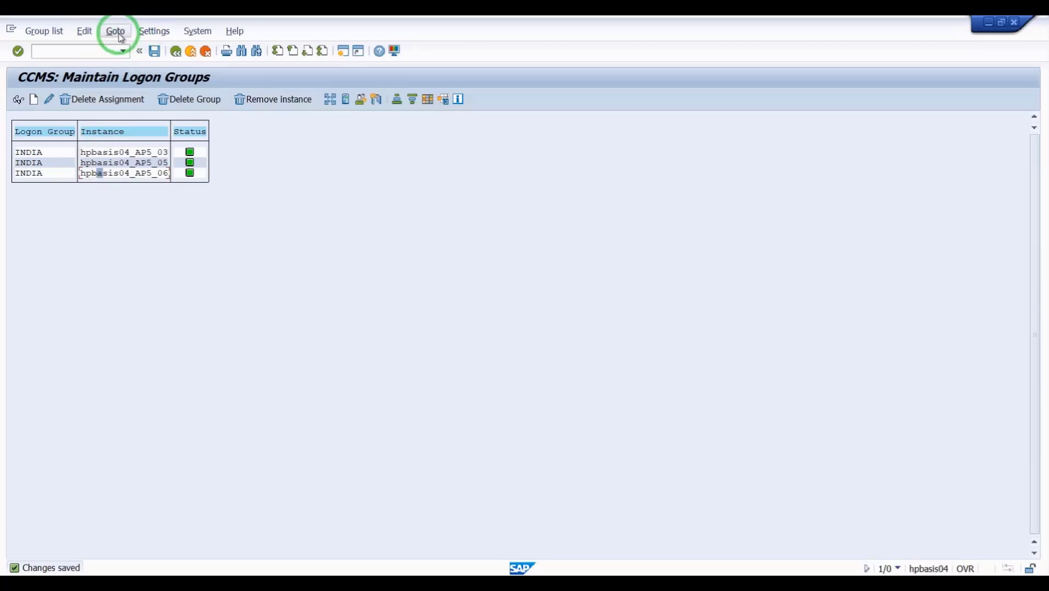
{"action": "left_click", "coordinate": [115, 32]}
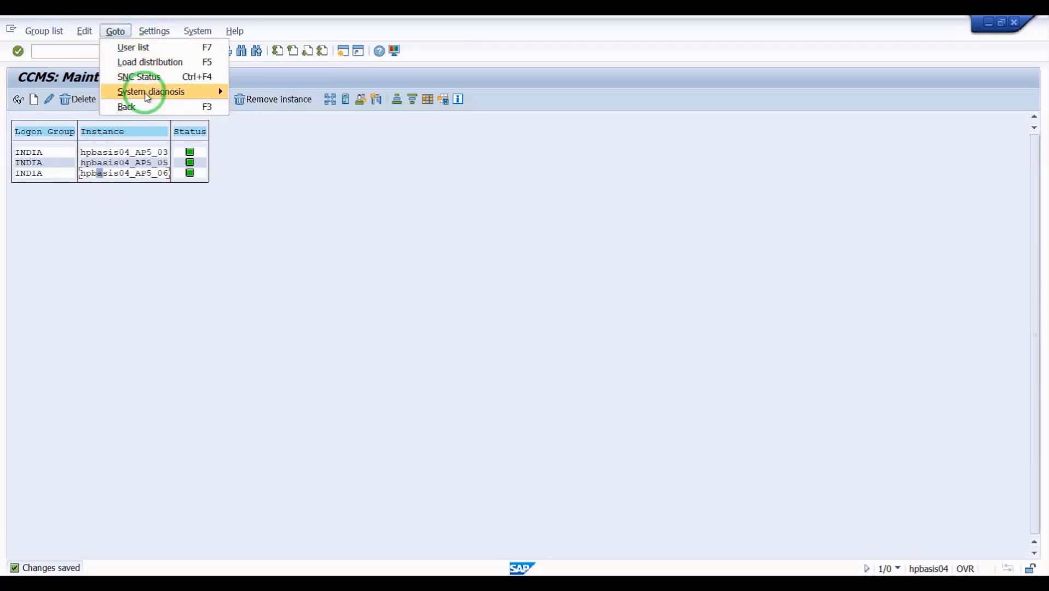
{"action": "mouse_move", "coordinate": [145, 92]}
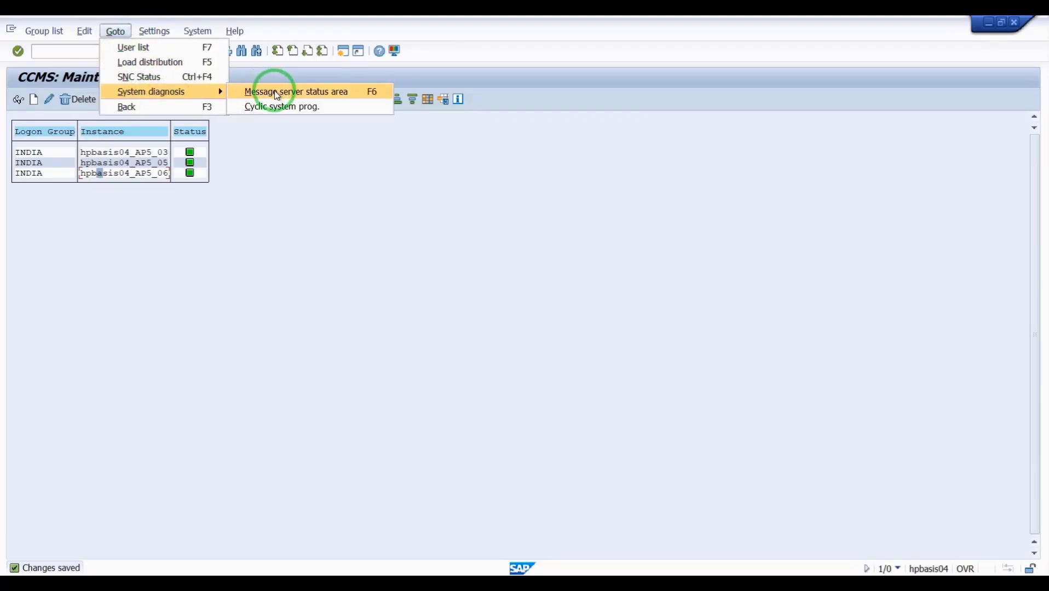
{"action": "left_click", "coordinate": [310, 93]}
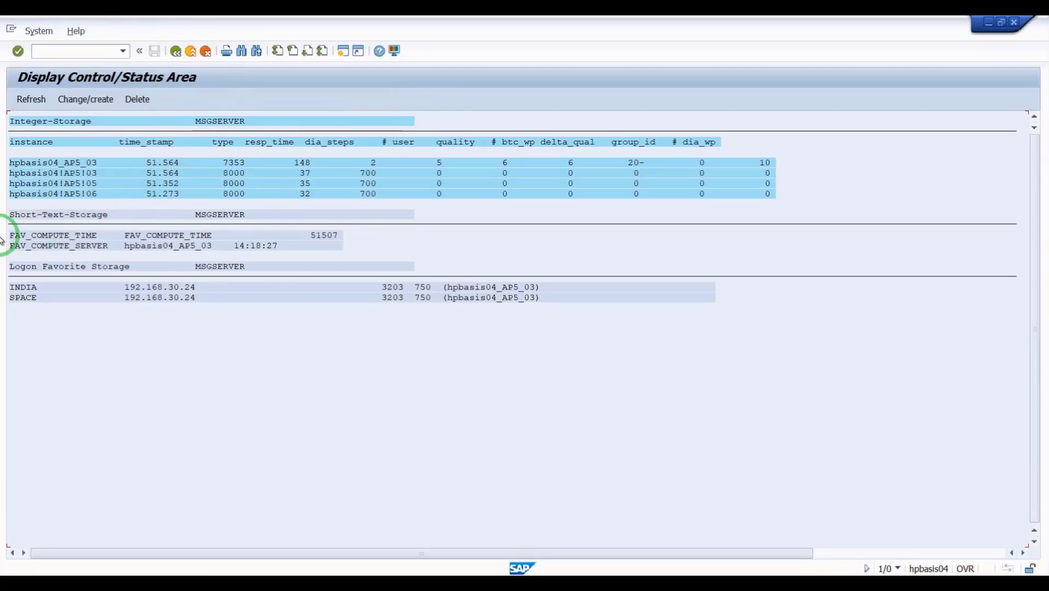
{"action": "left_click", "coordinate": [175, 50]}
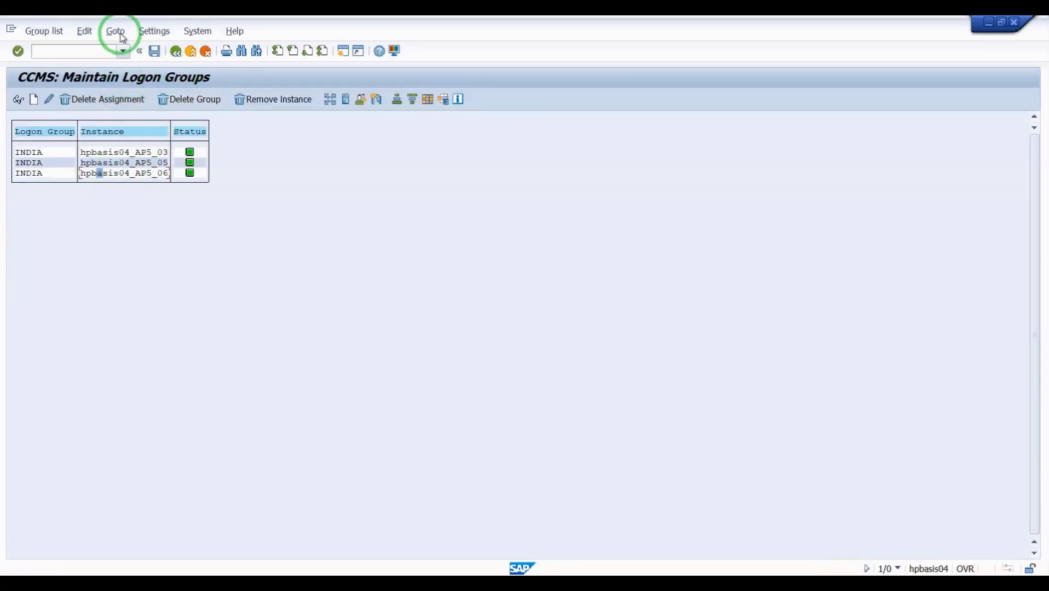
{"action": "left_click", "coordinate": [116, 31]}
{"action": "mouse_move", "coordinate": [121, 91]}
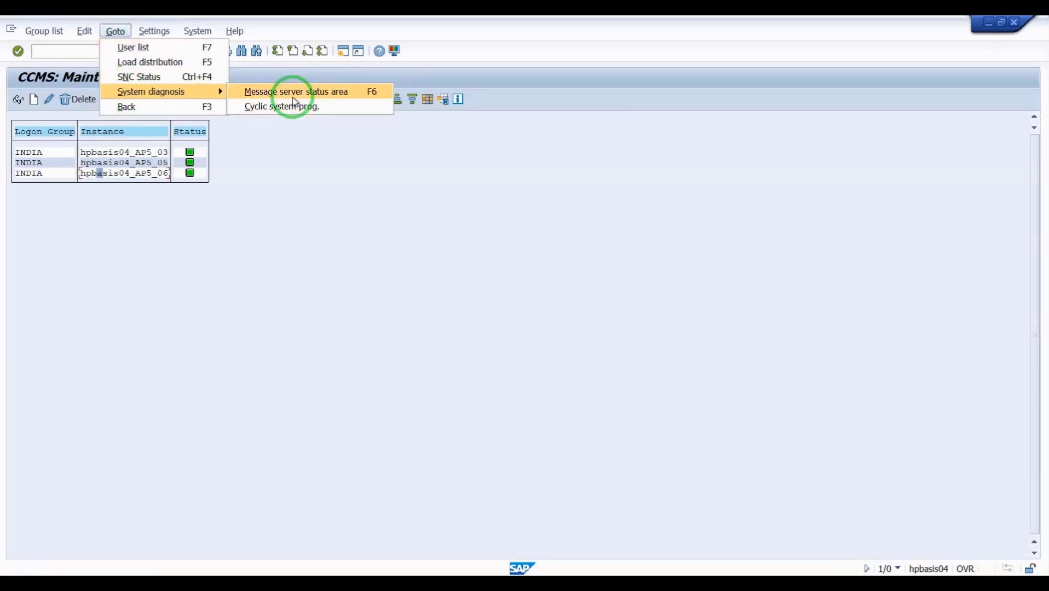
{"action": "left_click", "coordinate": [288, 217]}
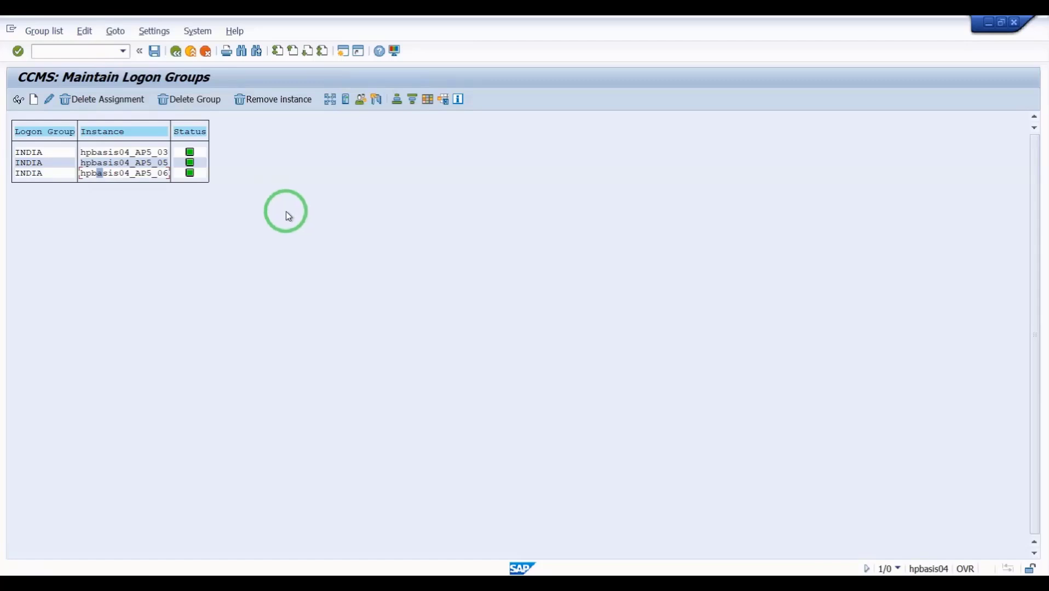